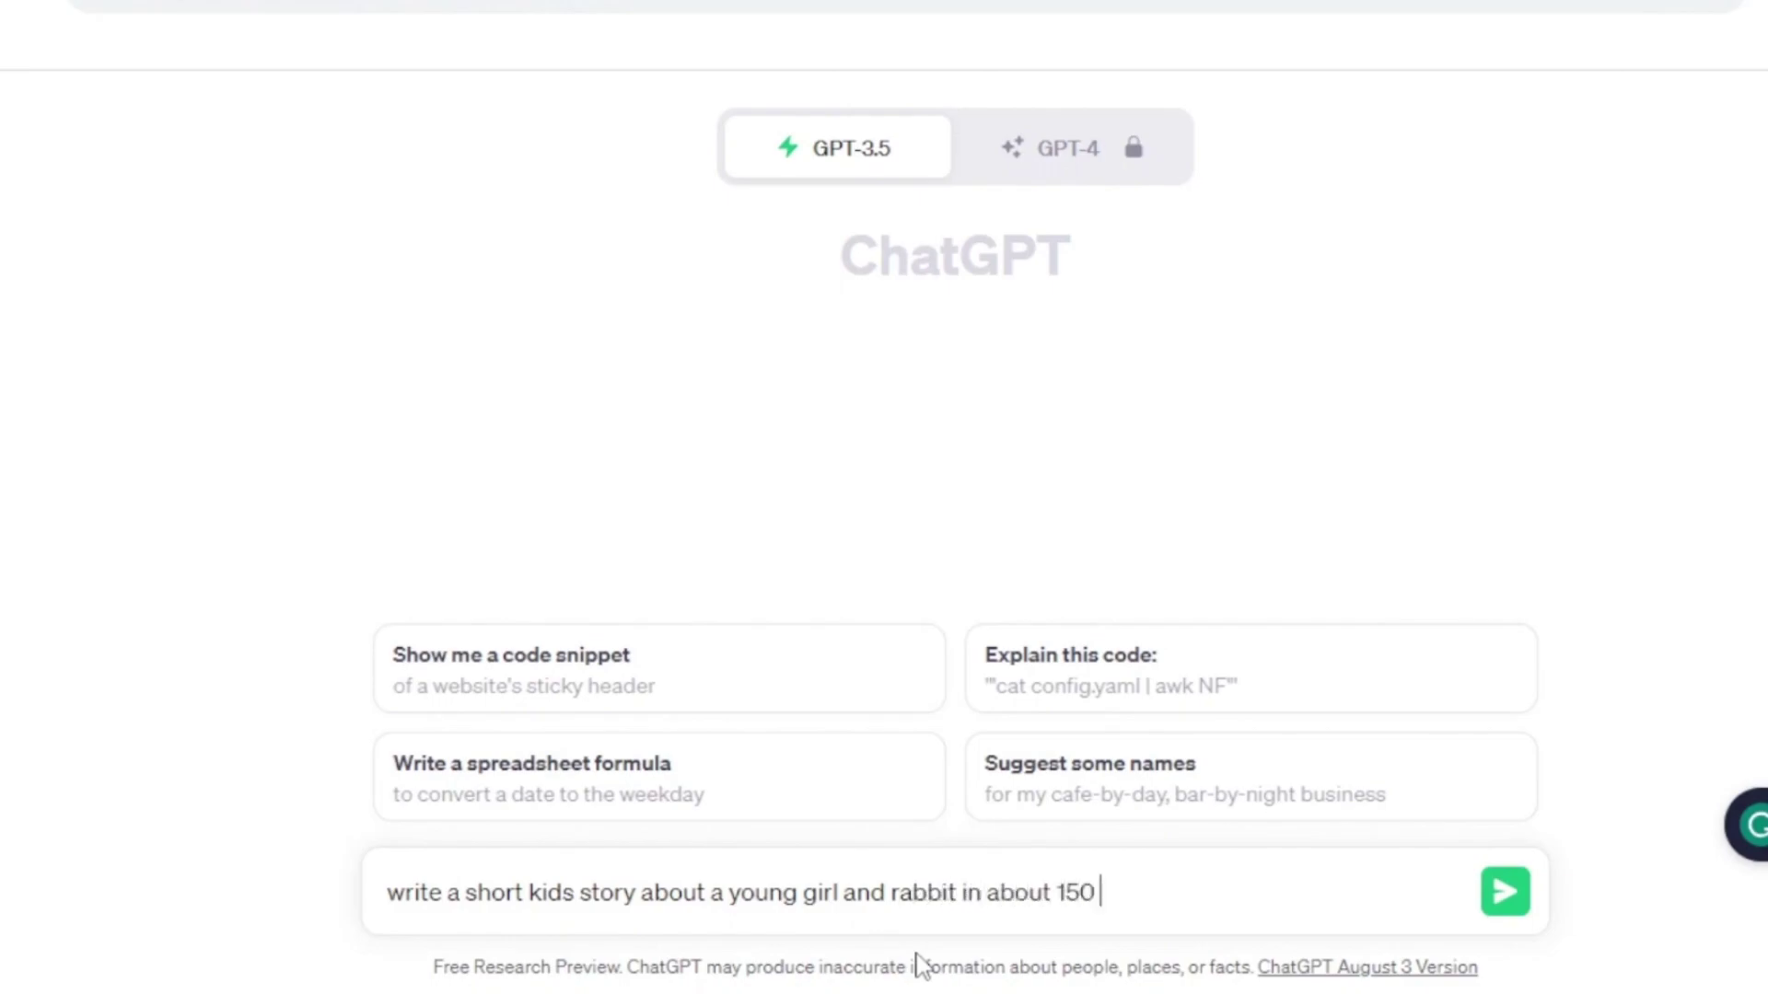
Step: Submit the request for a short kids story about a young girl and rabbit in about 150 words
key("Return")
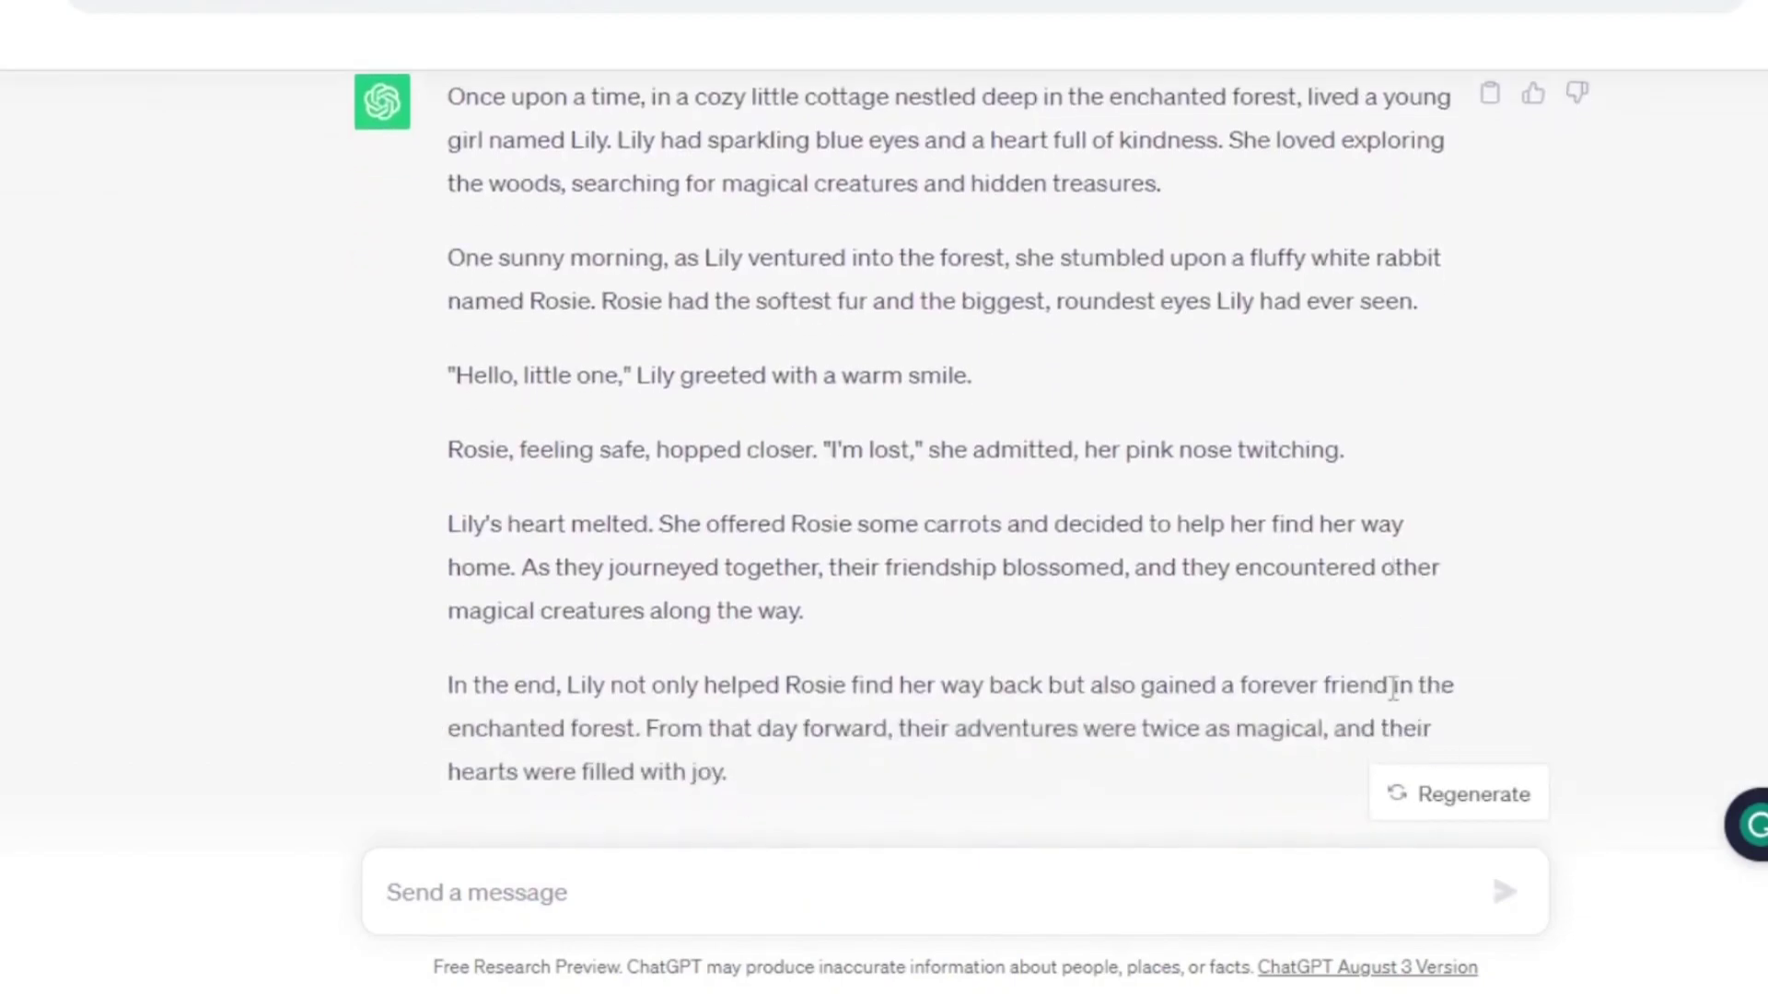
scroll(879, 792, "down", 1)
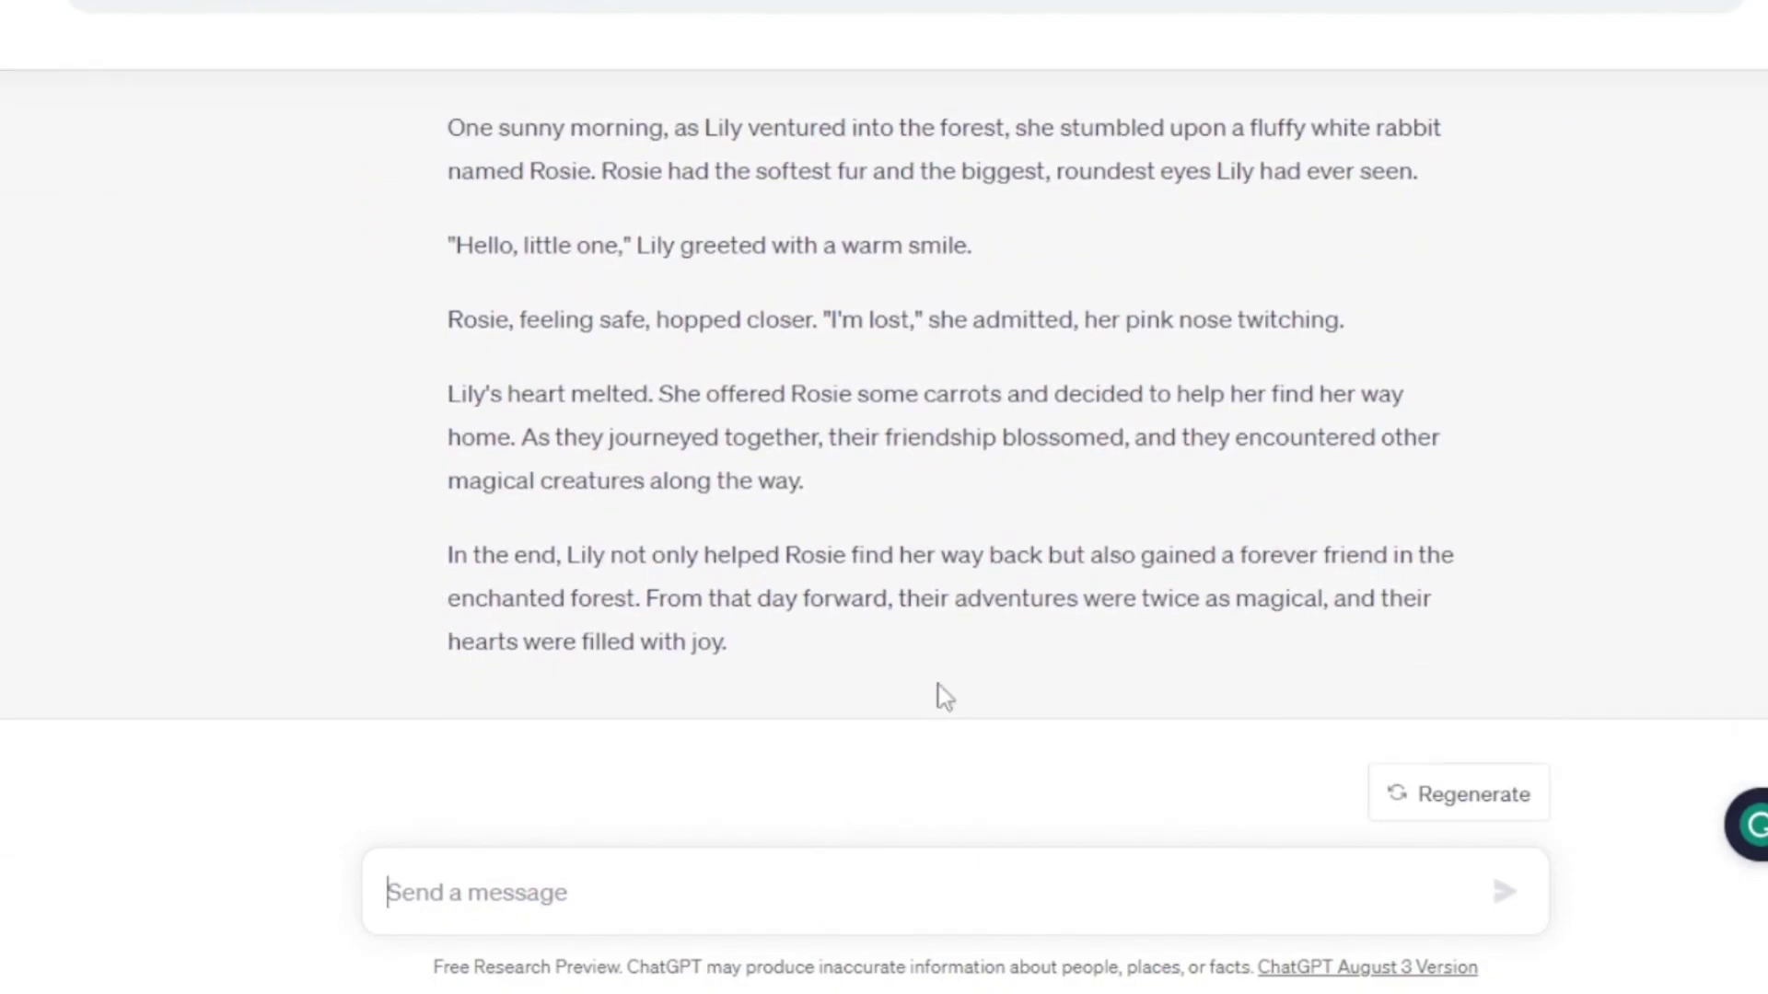
Step: Ask ChatGPT to "write journey prompts to generate images of every sentence of this story."
type("write journey prompts to generate images of every sentence of this story.")
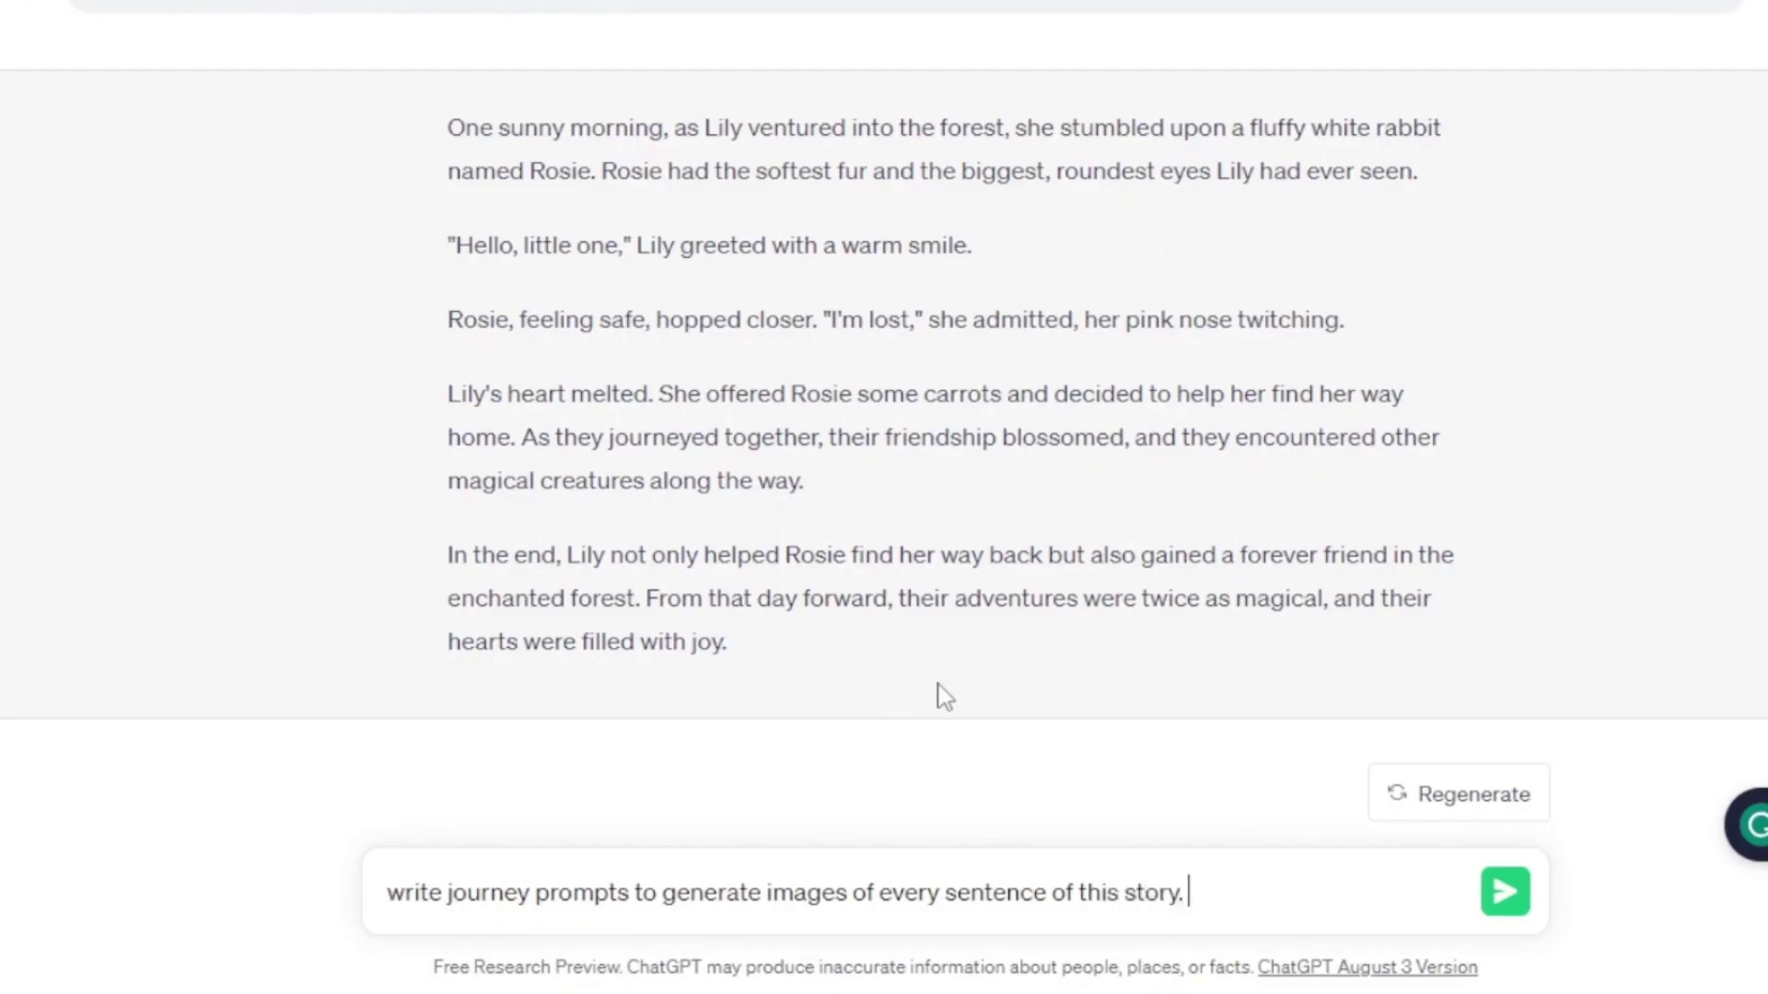
key("Return")
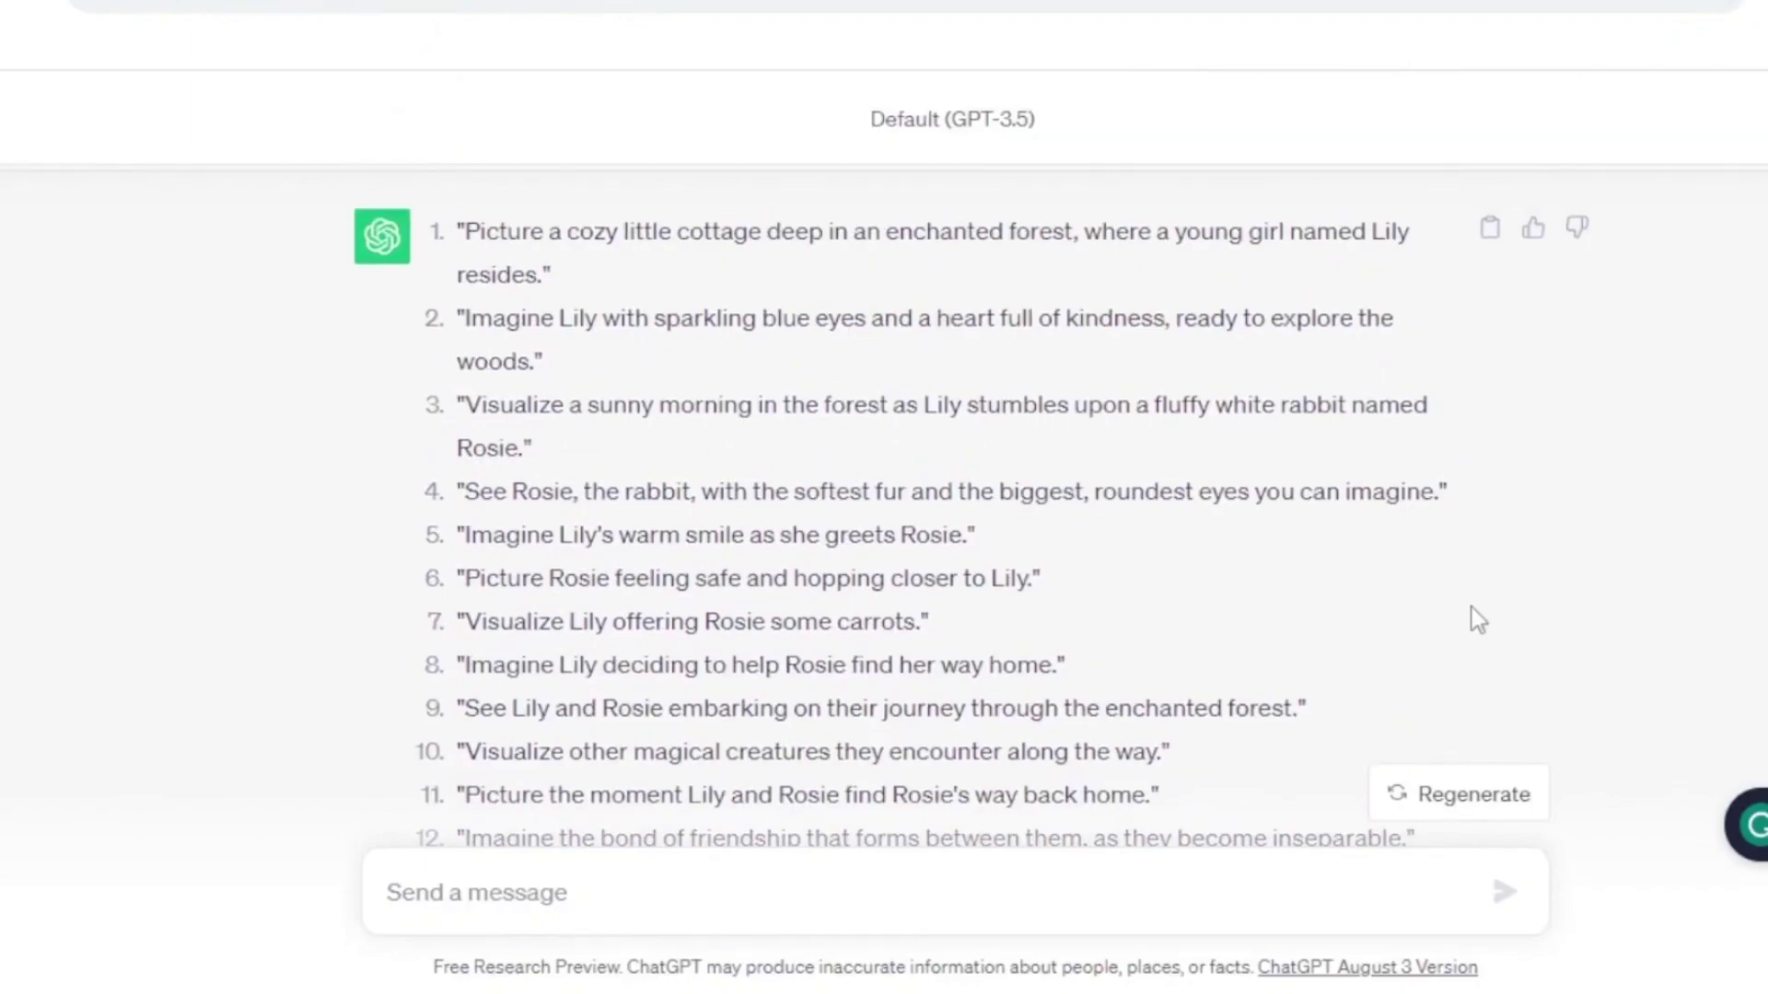
scroll(1471, 608, "down", 3)
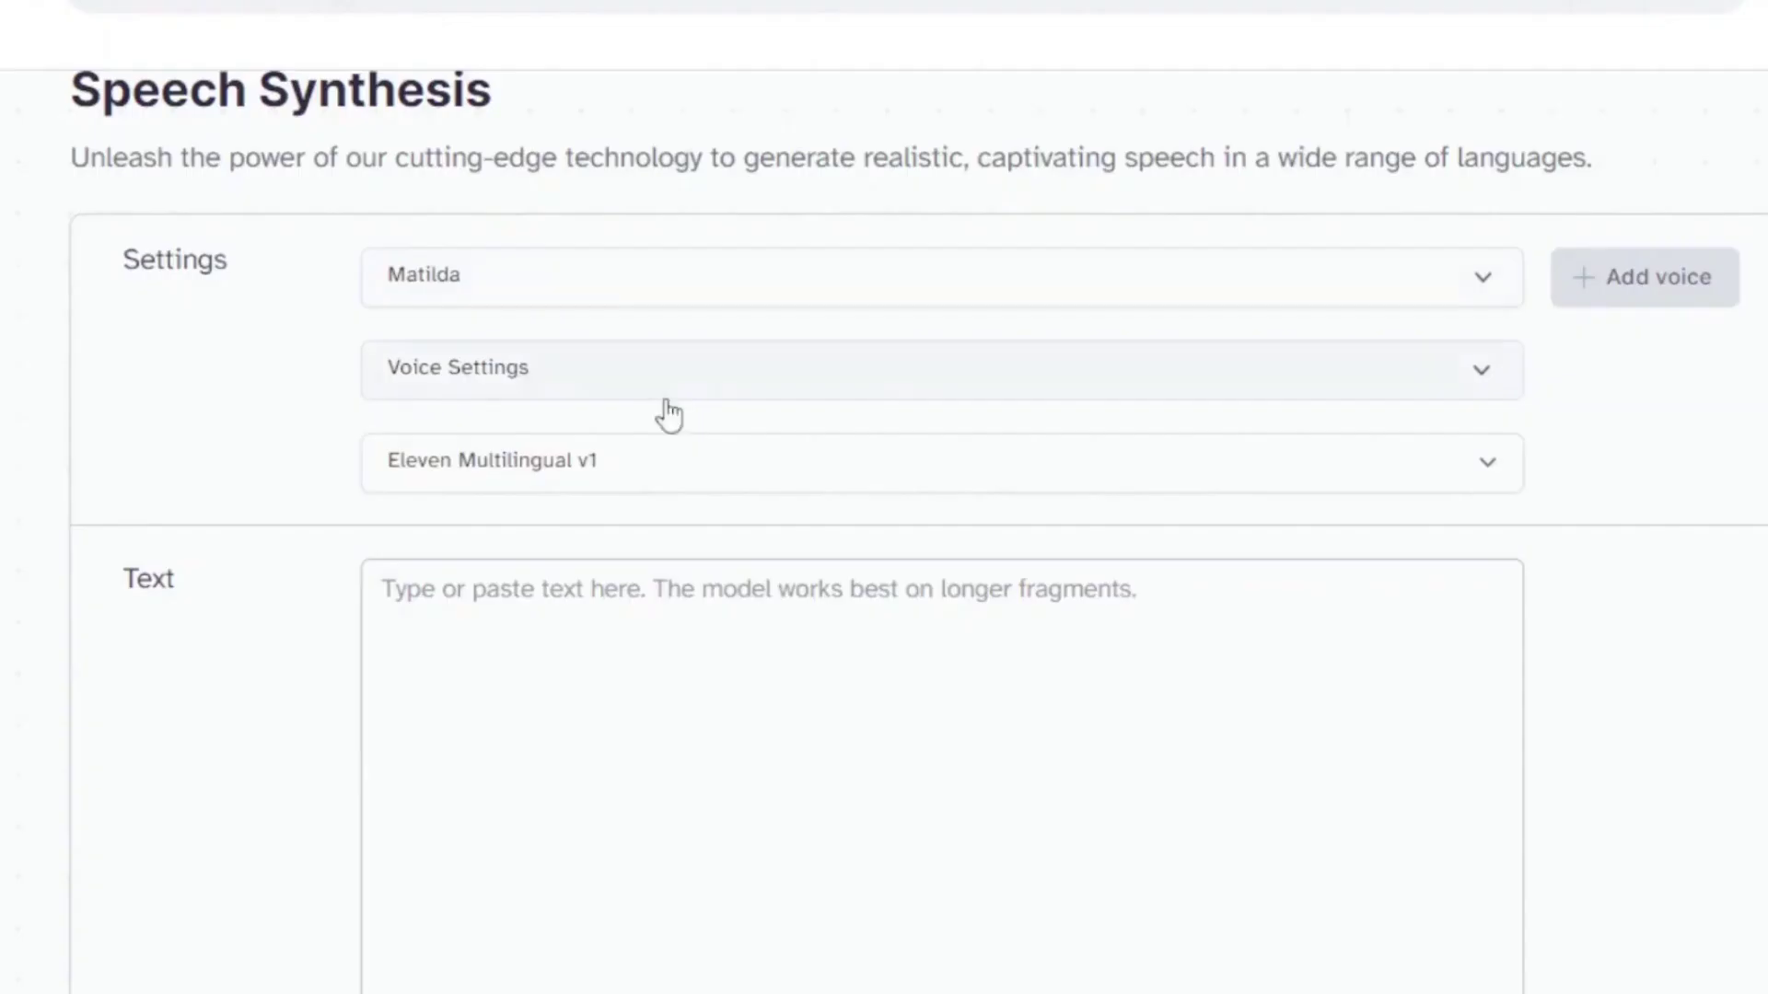
Step: Switch to the Speech Synthesis page and look through the available voices and speech models
scroll(671, 411, "up", 3)
scroll(671, 410, "down", 2)
scroll(671, 411, "down", 1)
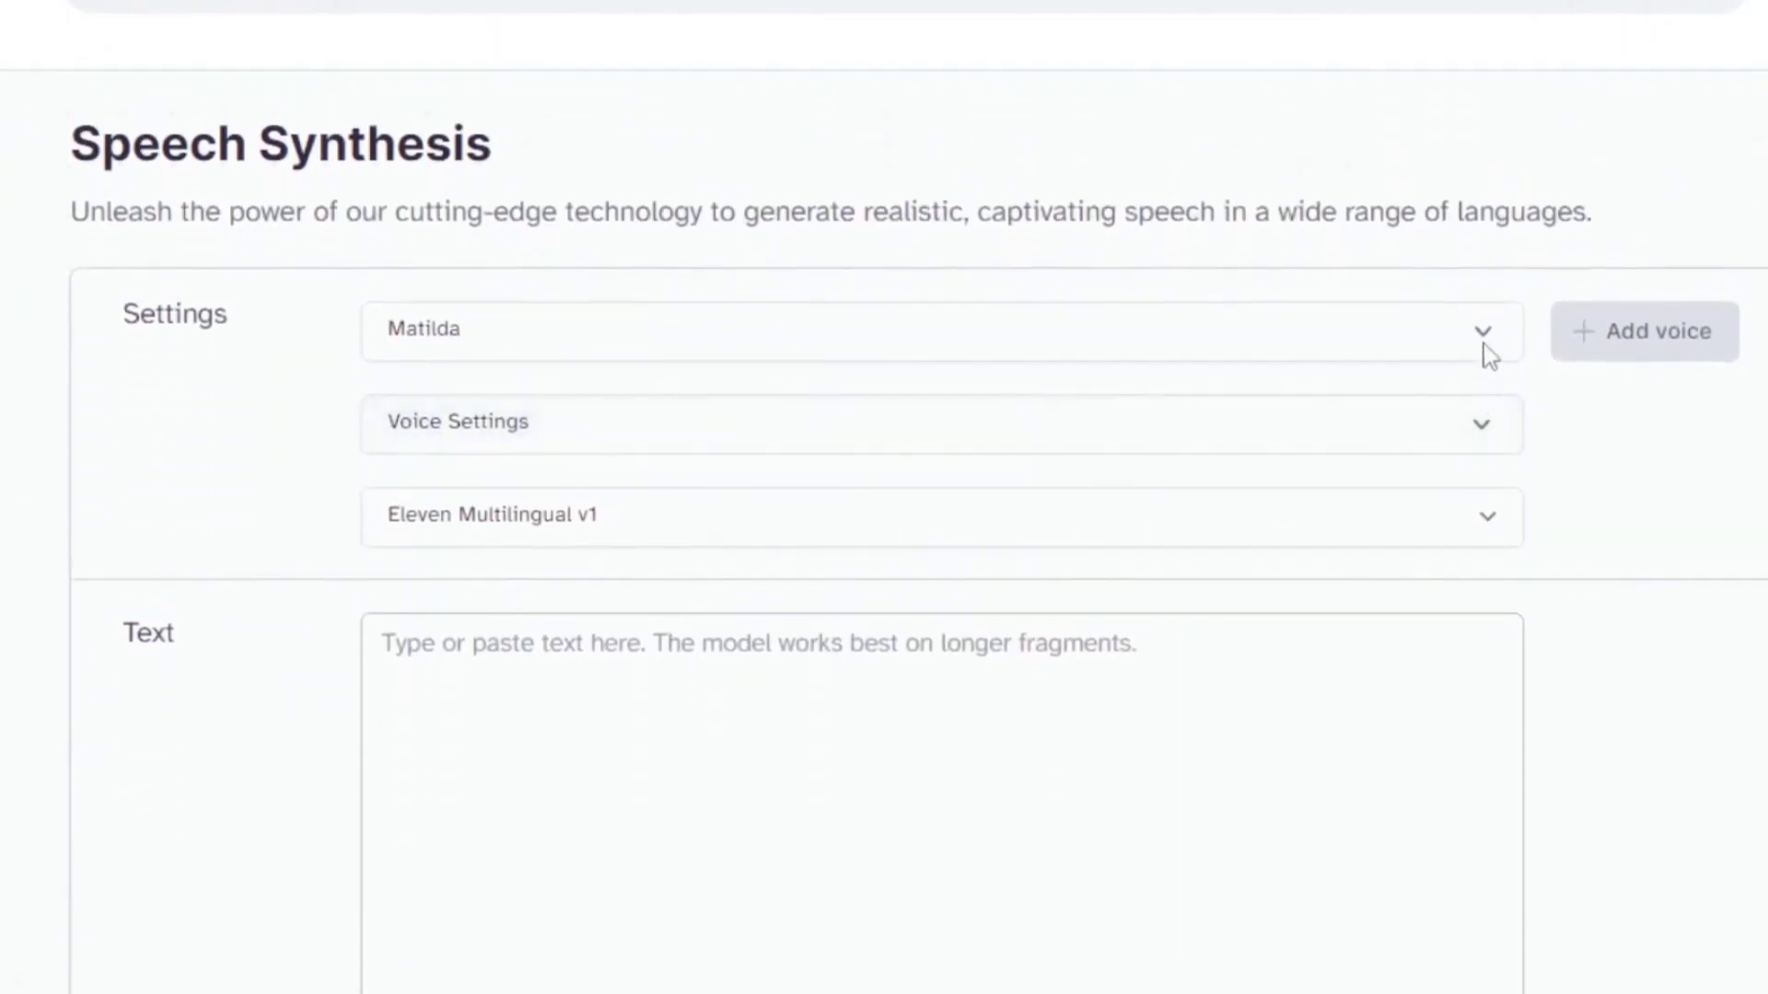
left_click(1489, 355)
scroll(1336, 698, "down", 4)
scroll(1343, 700, "up", 4)
left_click(1617, 465)
left_click(1468, 464)
left_click(1464, 464)
left_click(986, 829)
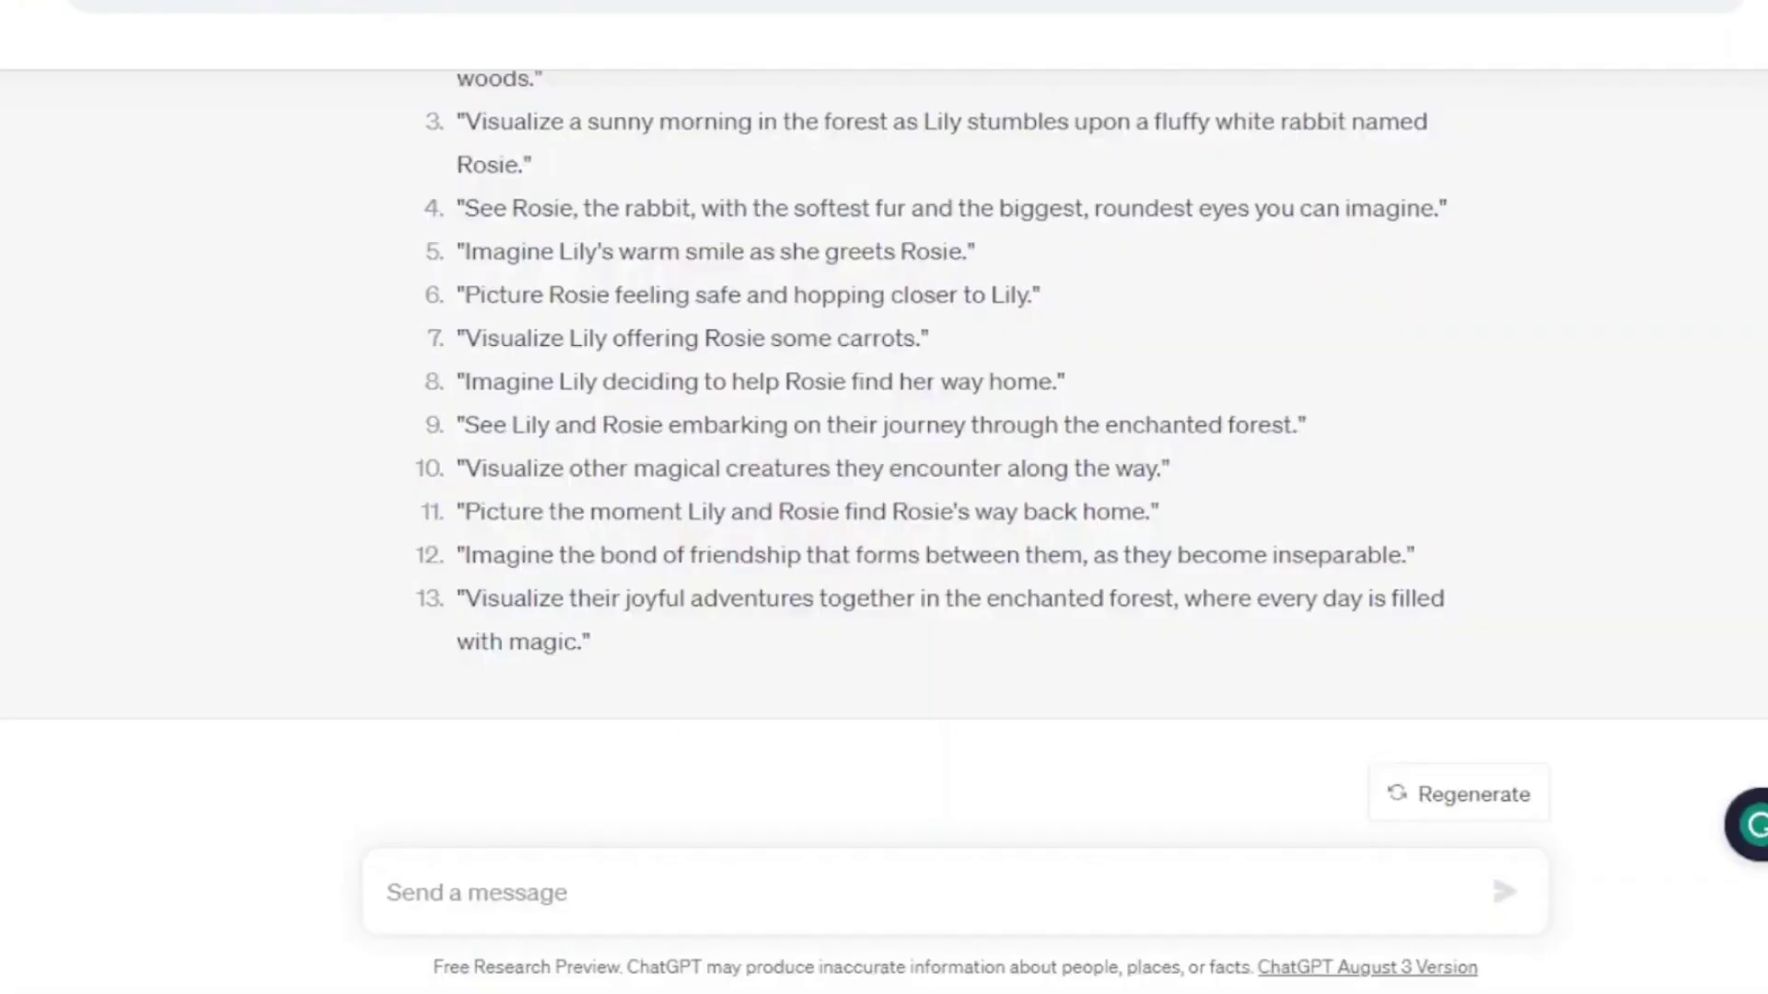
Step: Copy the complete story from ChatGPT into the Speech Synthesis text and generate the narration
scroll(698, 313, "up", 12)
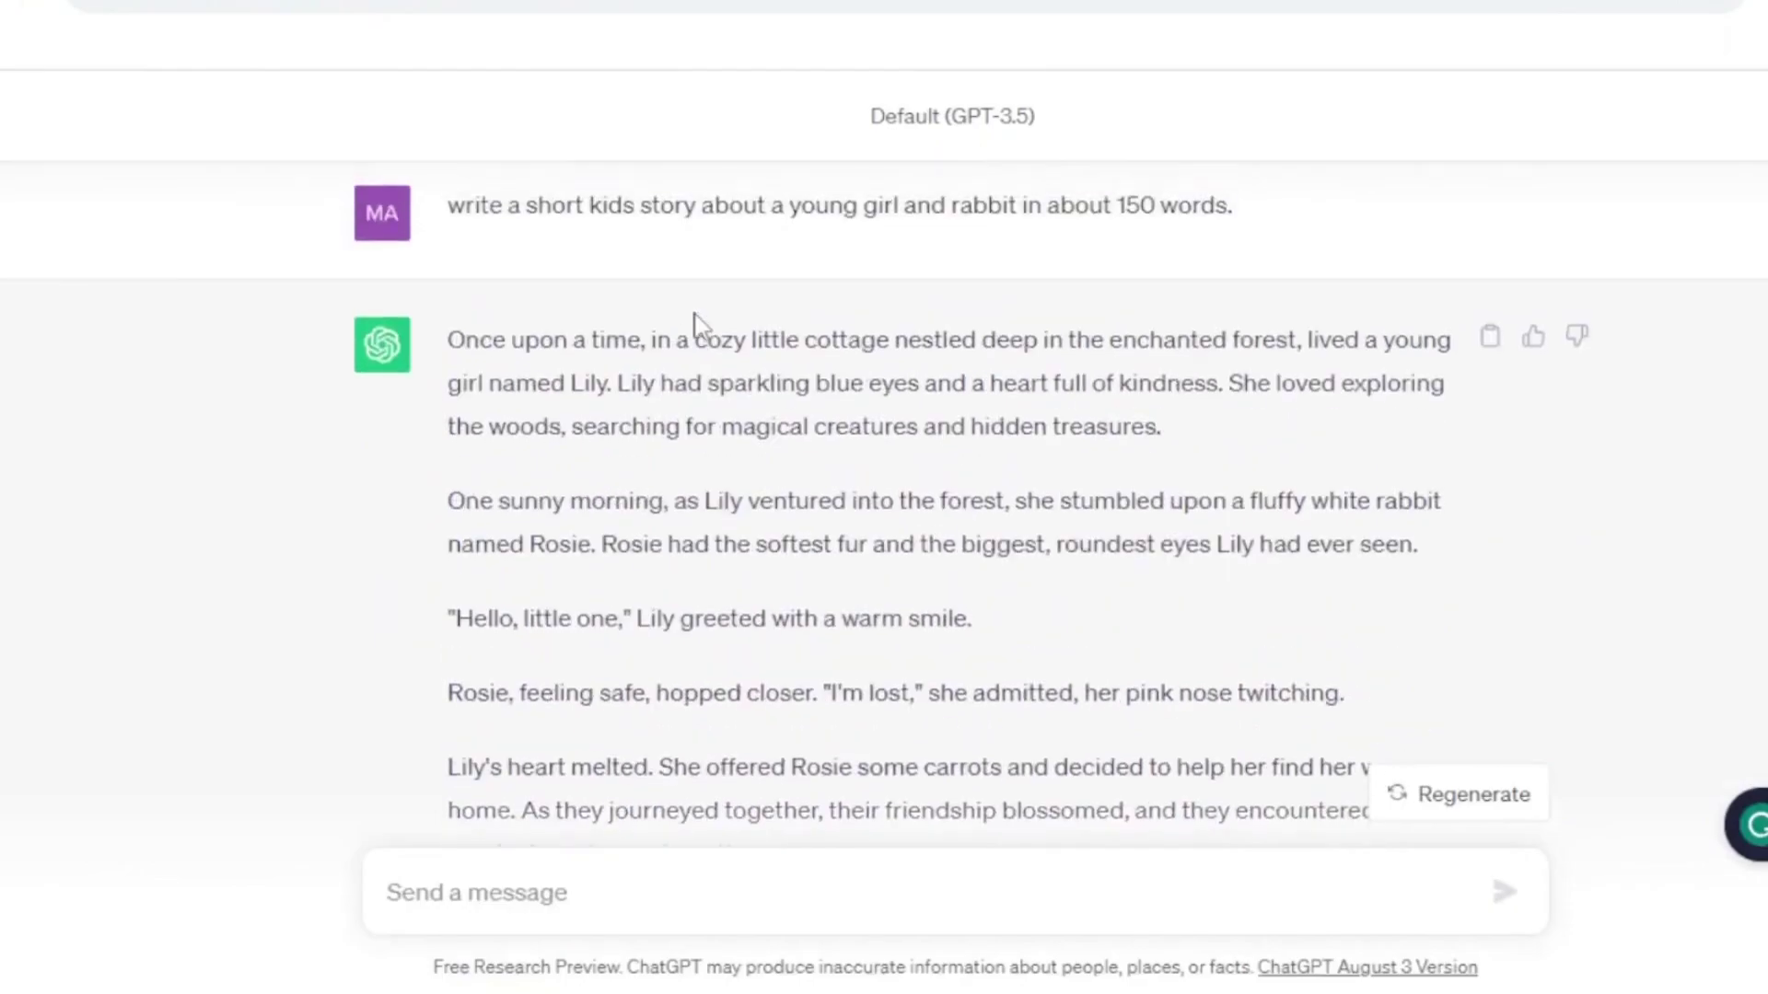
scroll(697, 322, "down", 3)
left_click_drag(450, 110, 734, 792)
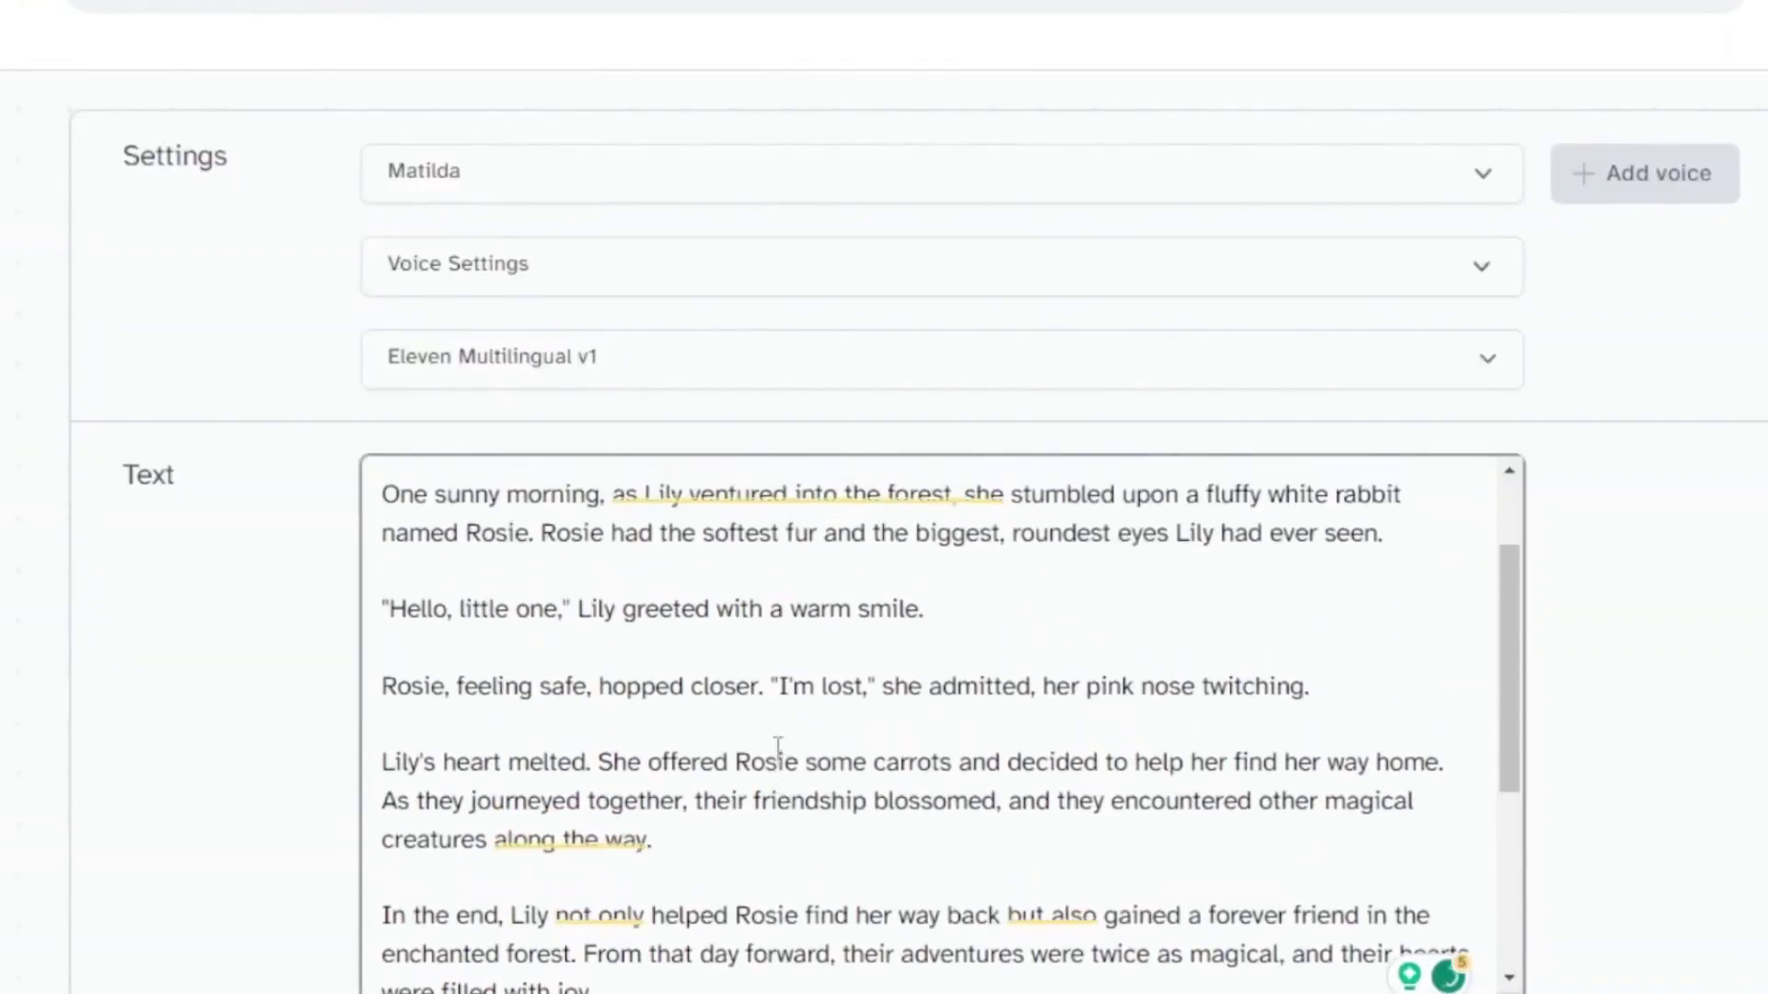
scroll(778, 748, "up", 3)
scroll(778, 748, "down", 5)
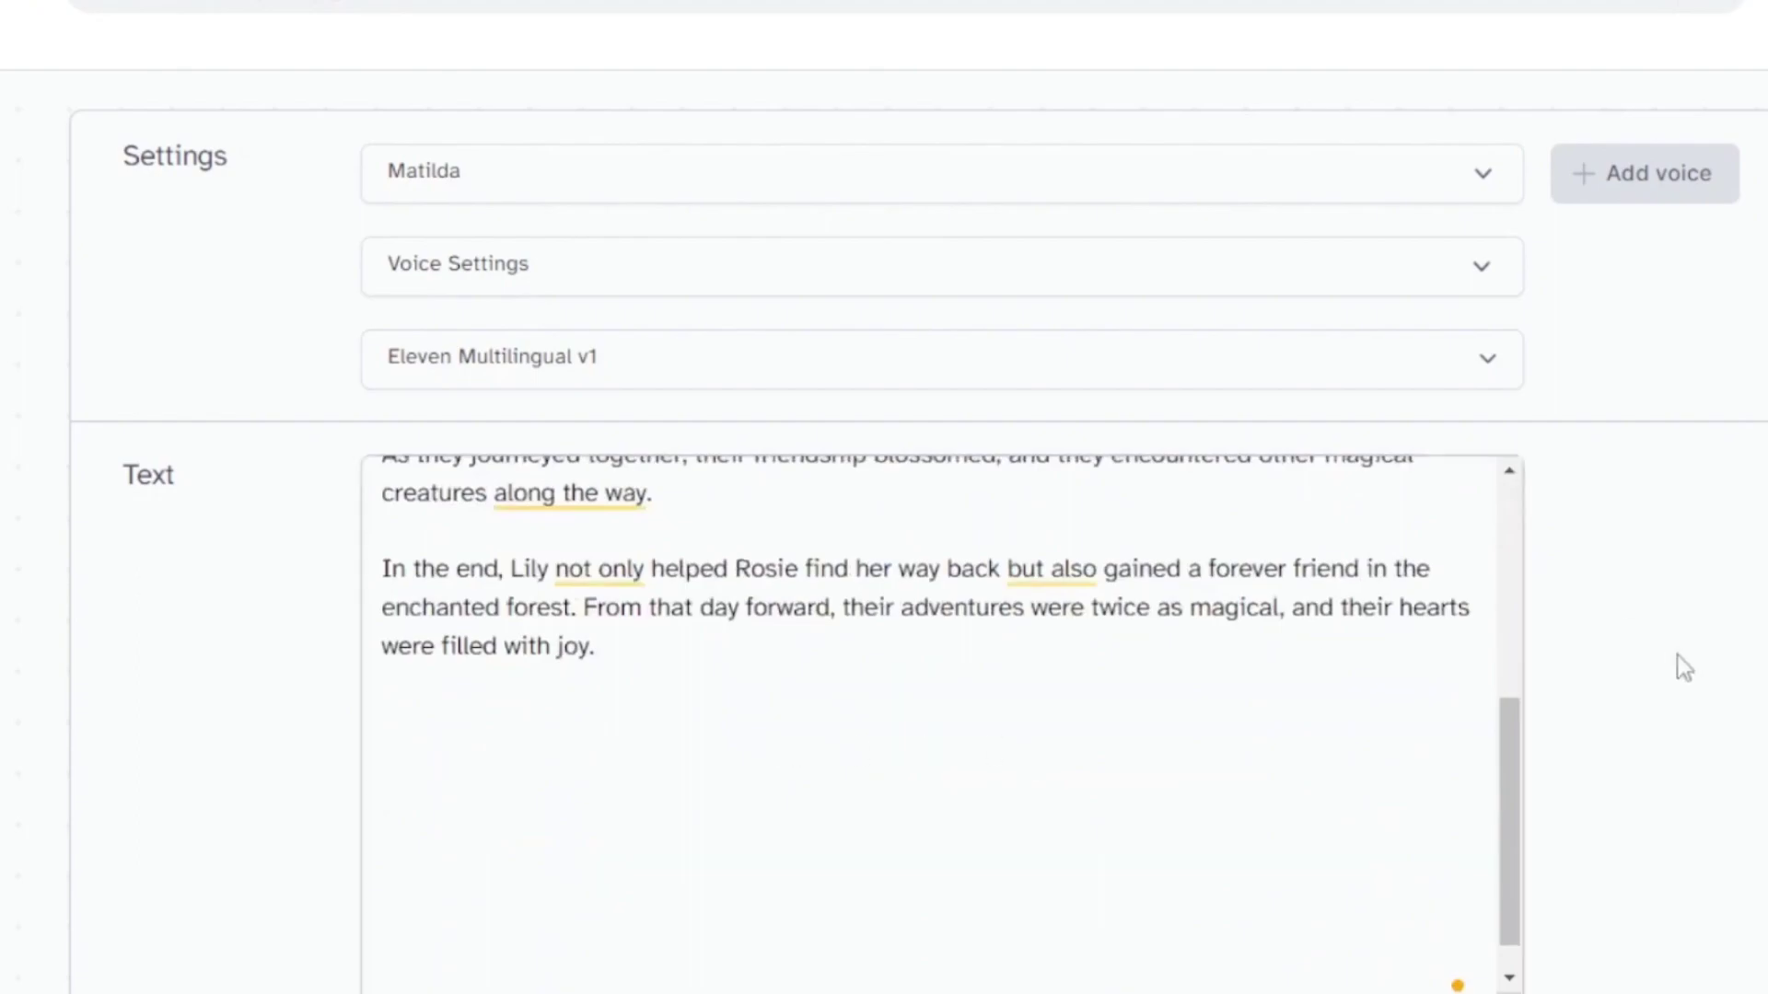
scroll(1677, 656, "down", 5)
left_click(921, 661)
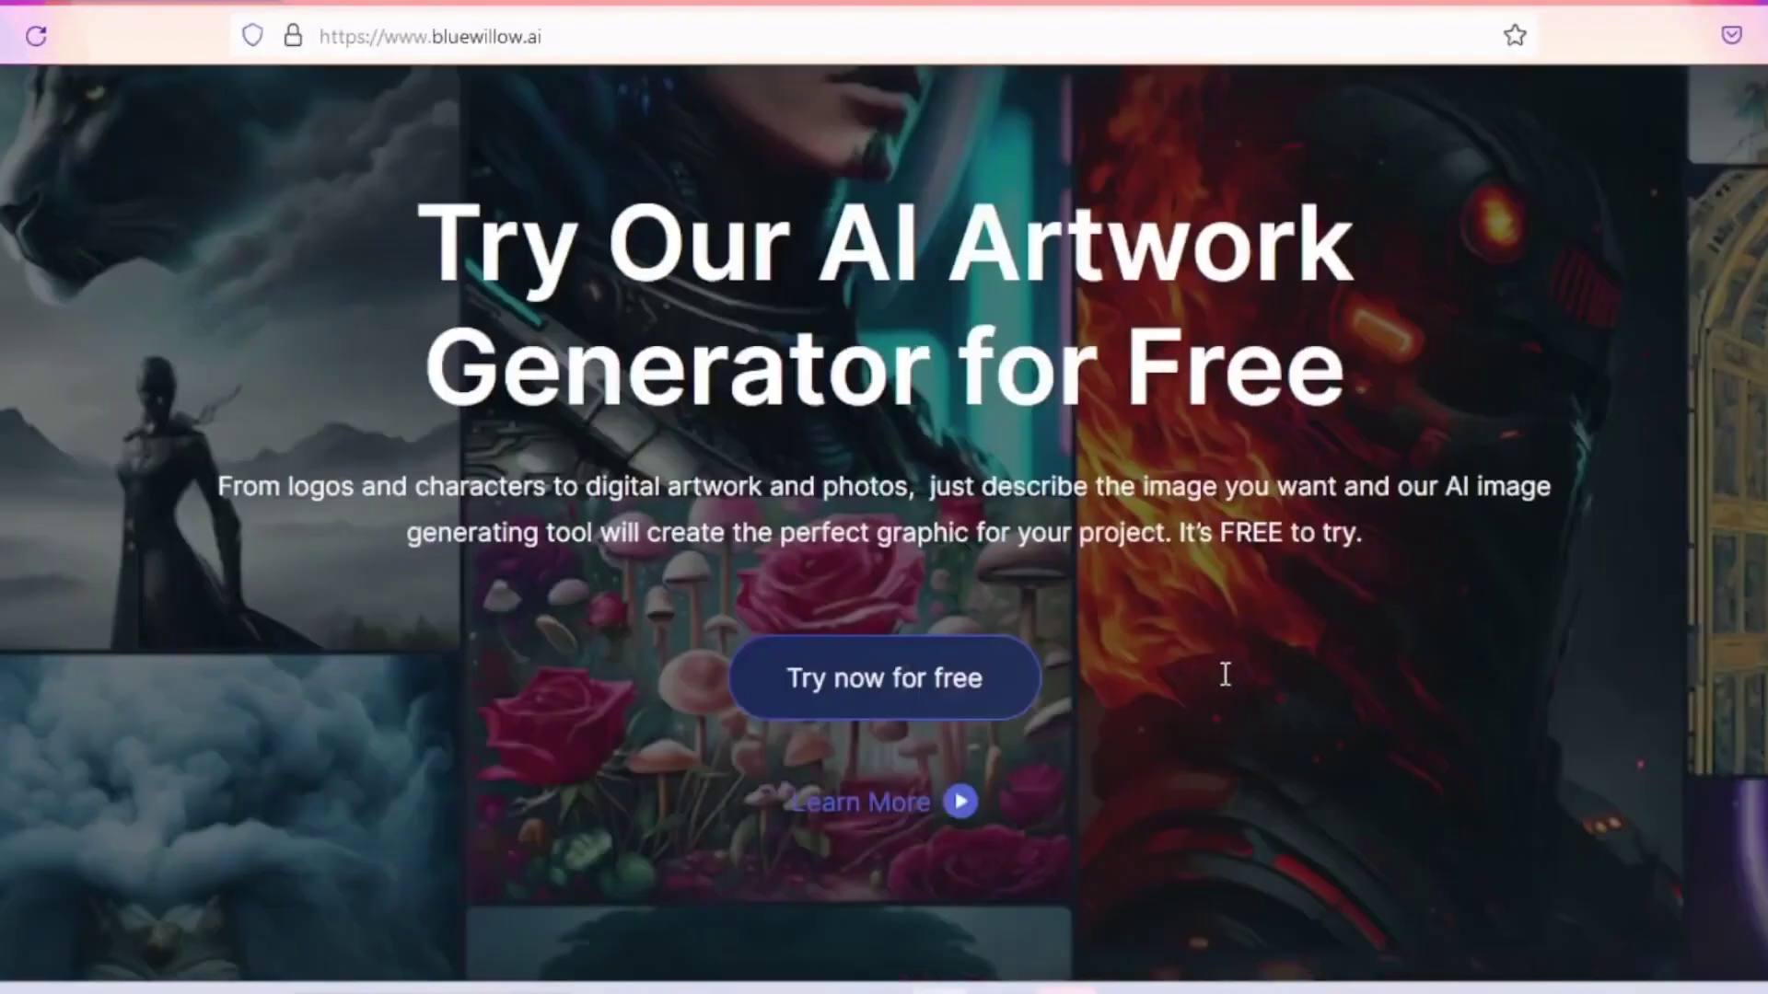
Step: Look through the home page of the BlueWillow AI artwork generator
scroll(1228, 685, "down", 4)
scroll(1225, 681, "down", 20)
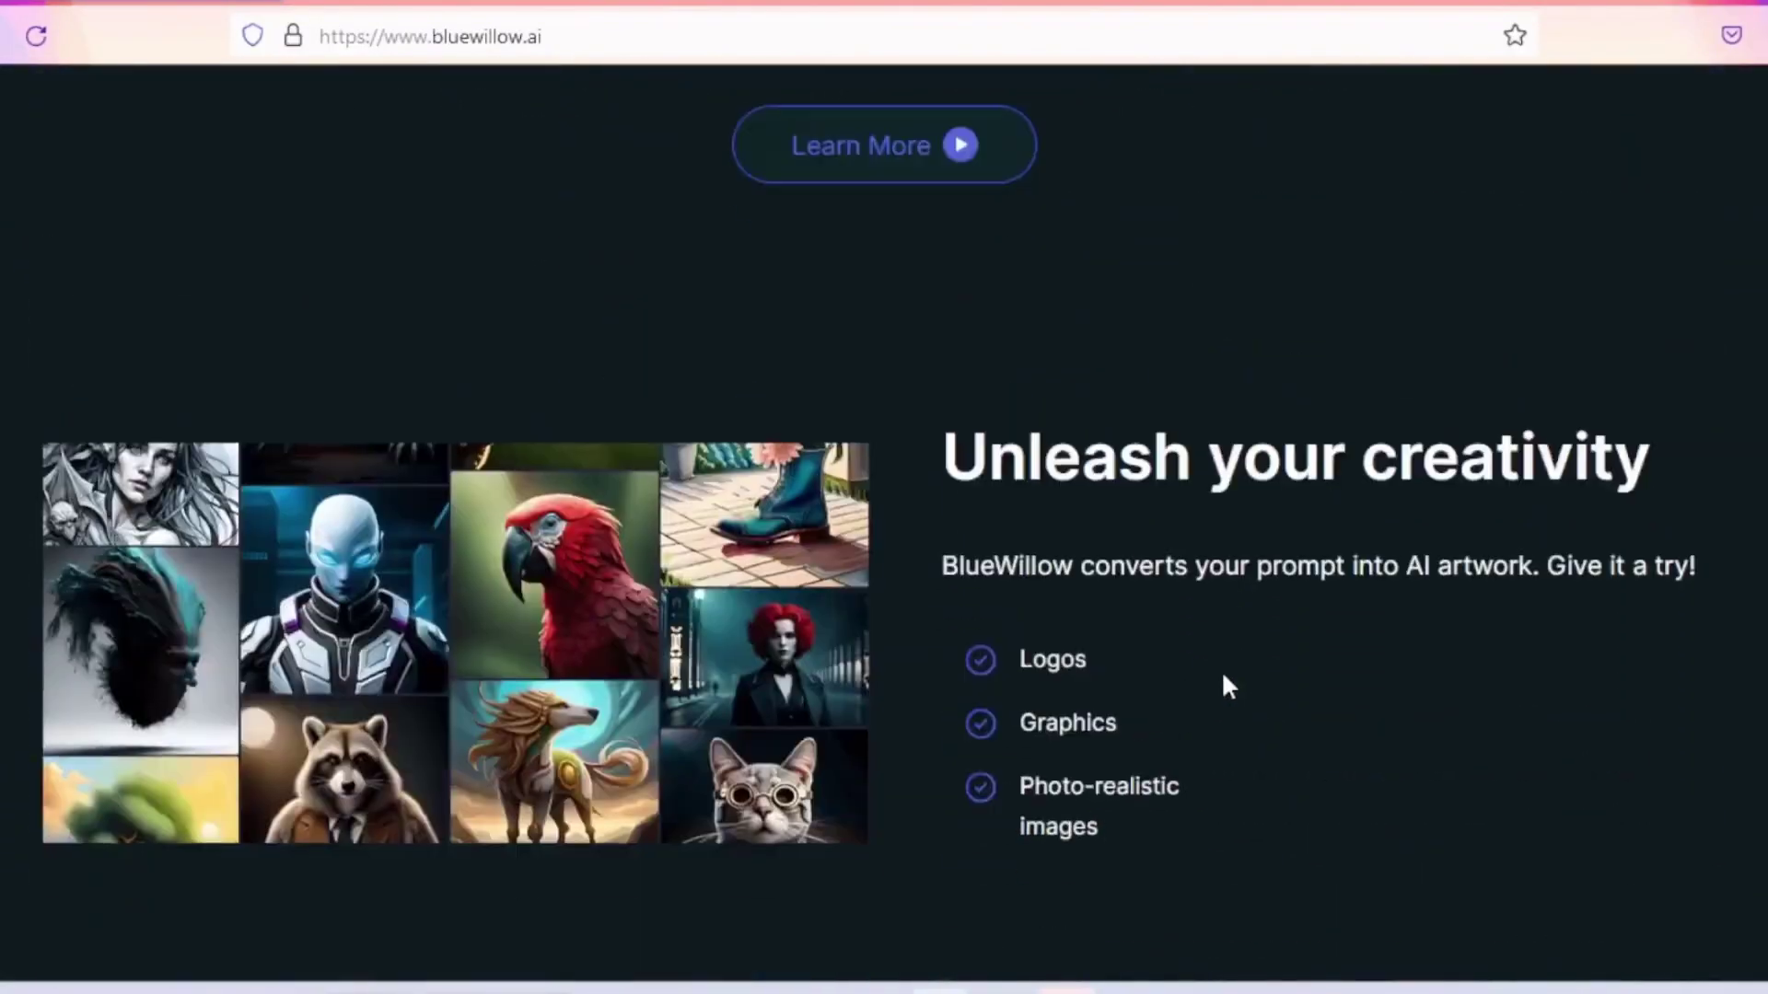
scroll(1224, 681, "up", 10)
scroll(1225, 681, "up", 8)
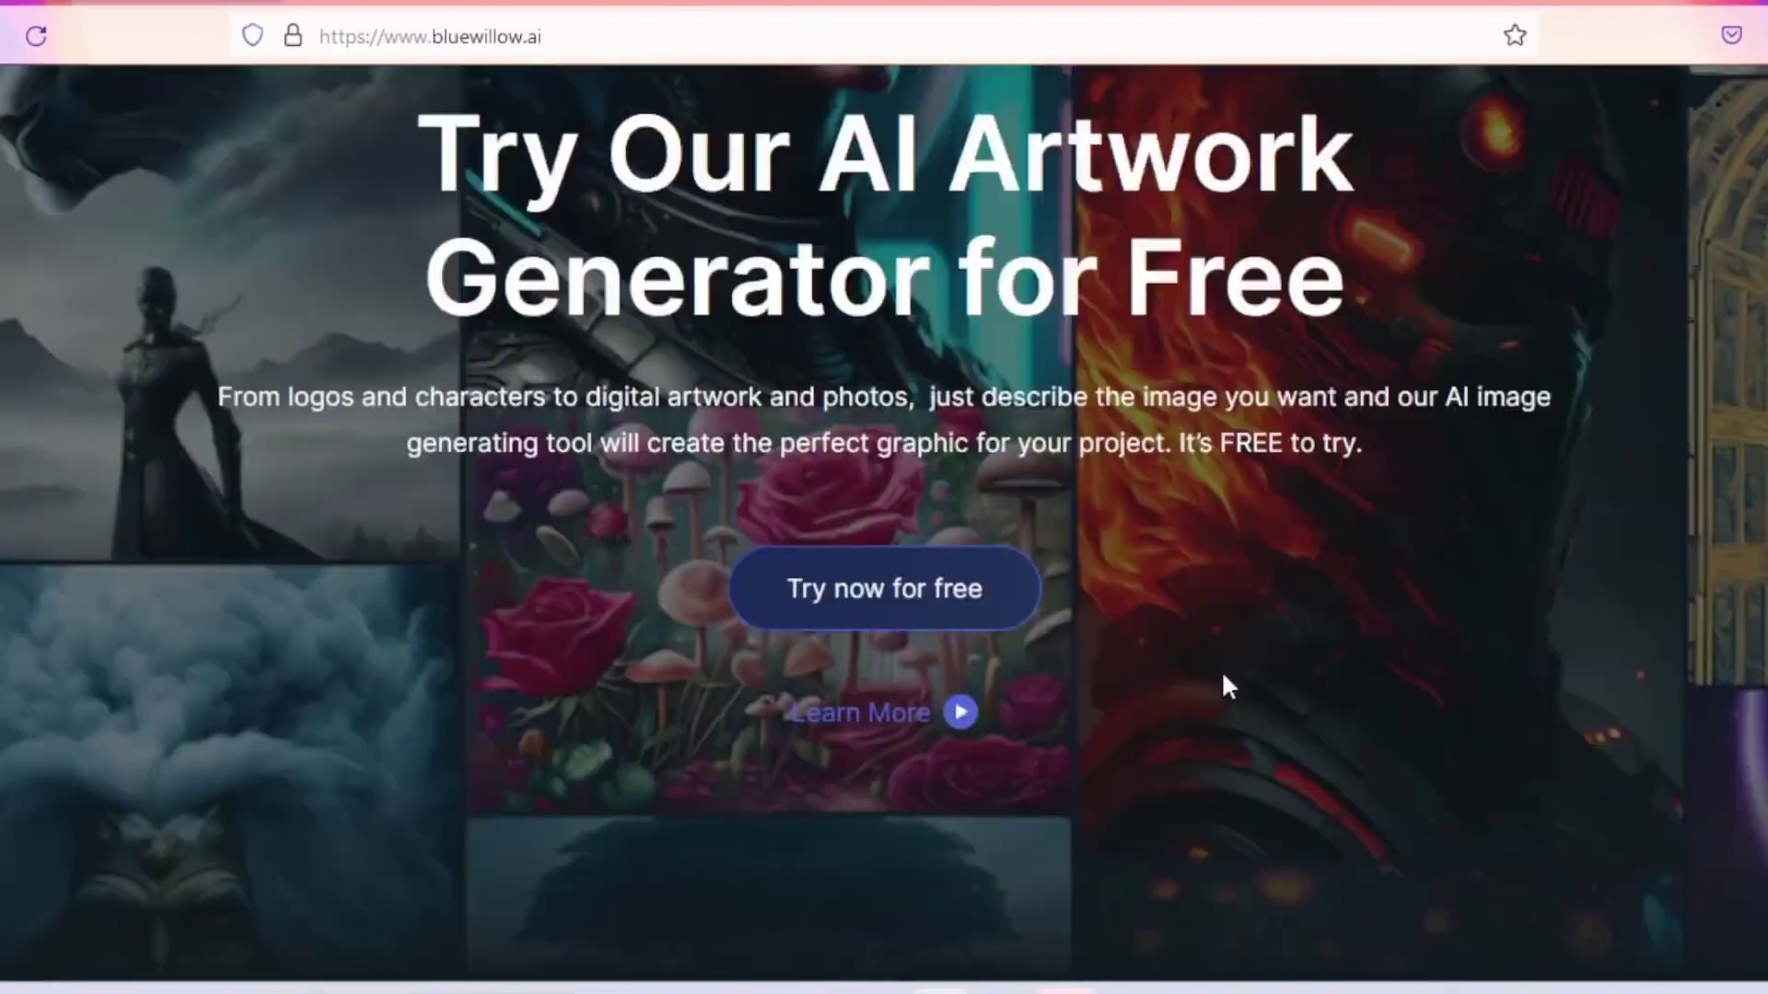
scroll(1224, 672, "down", 2)
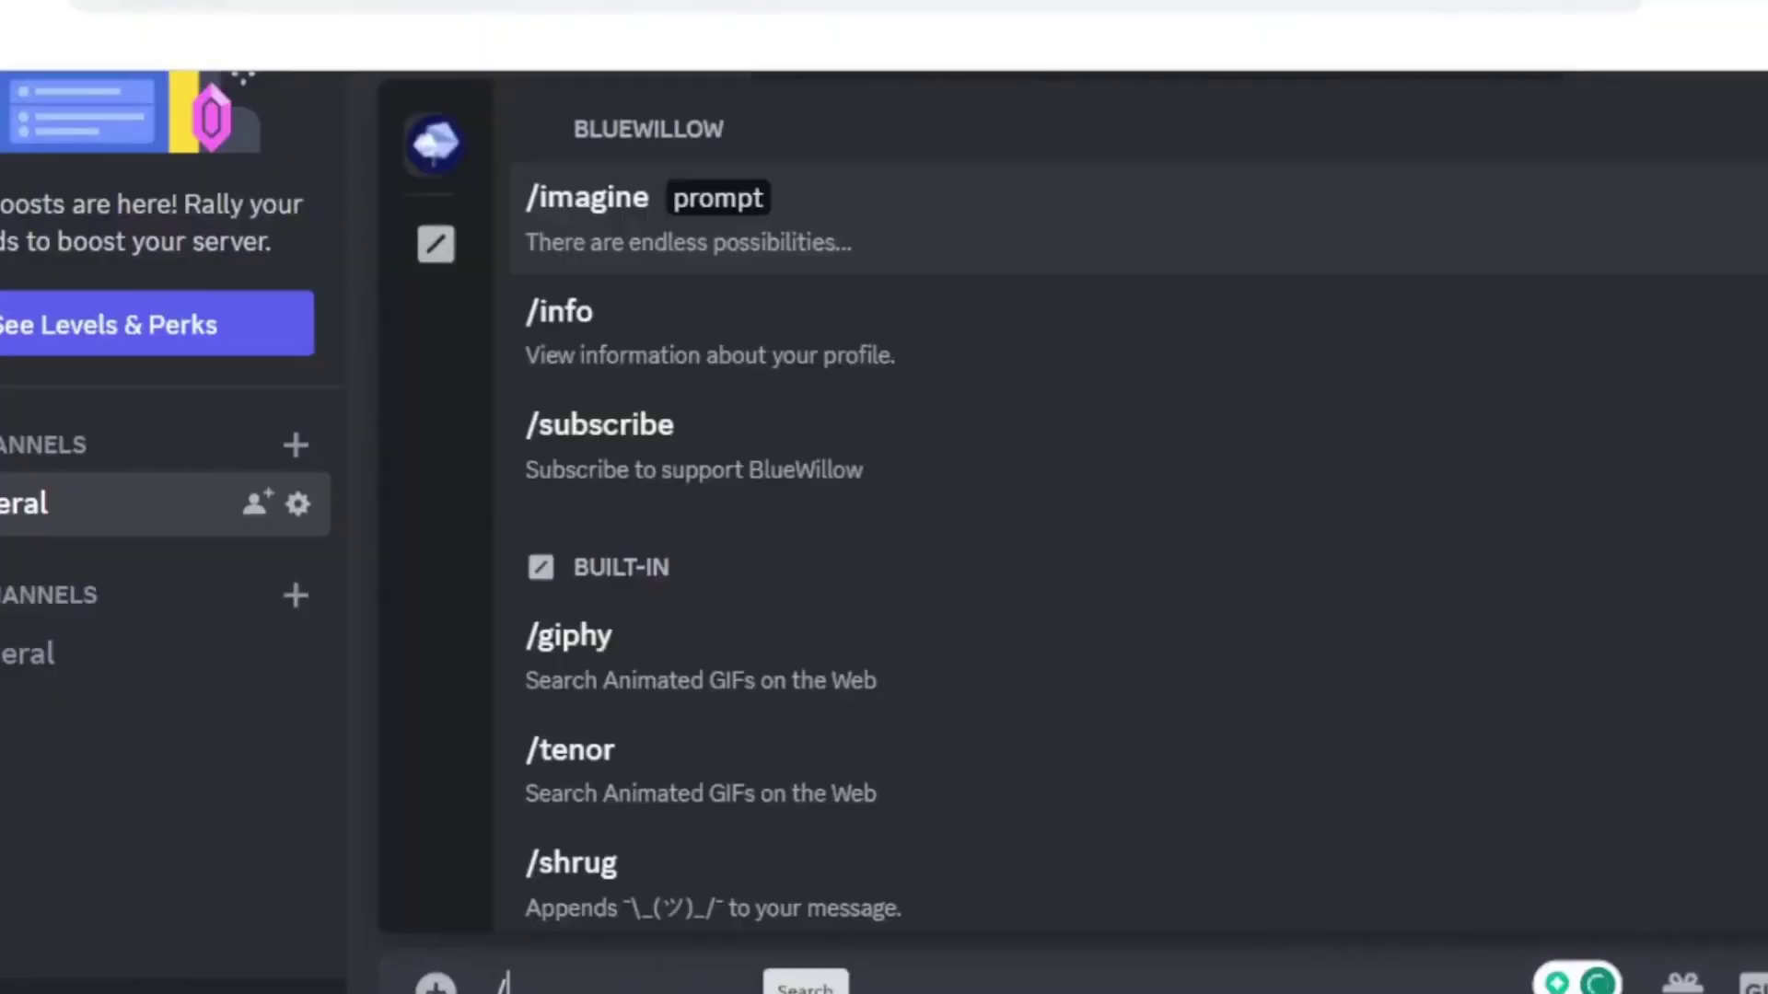
Step: Run BlueWillow's /imagine in Discord with ChatGPT's first prompt plus "hyper-realistic, 8k, Ultra hd, Pixar style, Disney style, Cinema 4d, --ar 3:2"
left_click(784, 202)
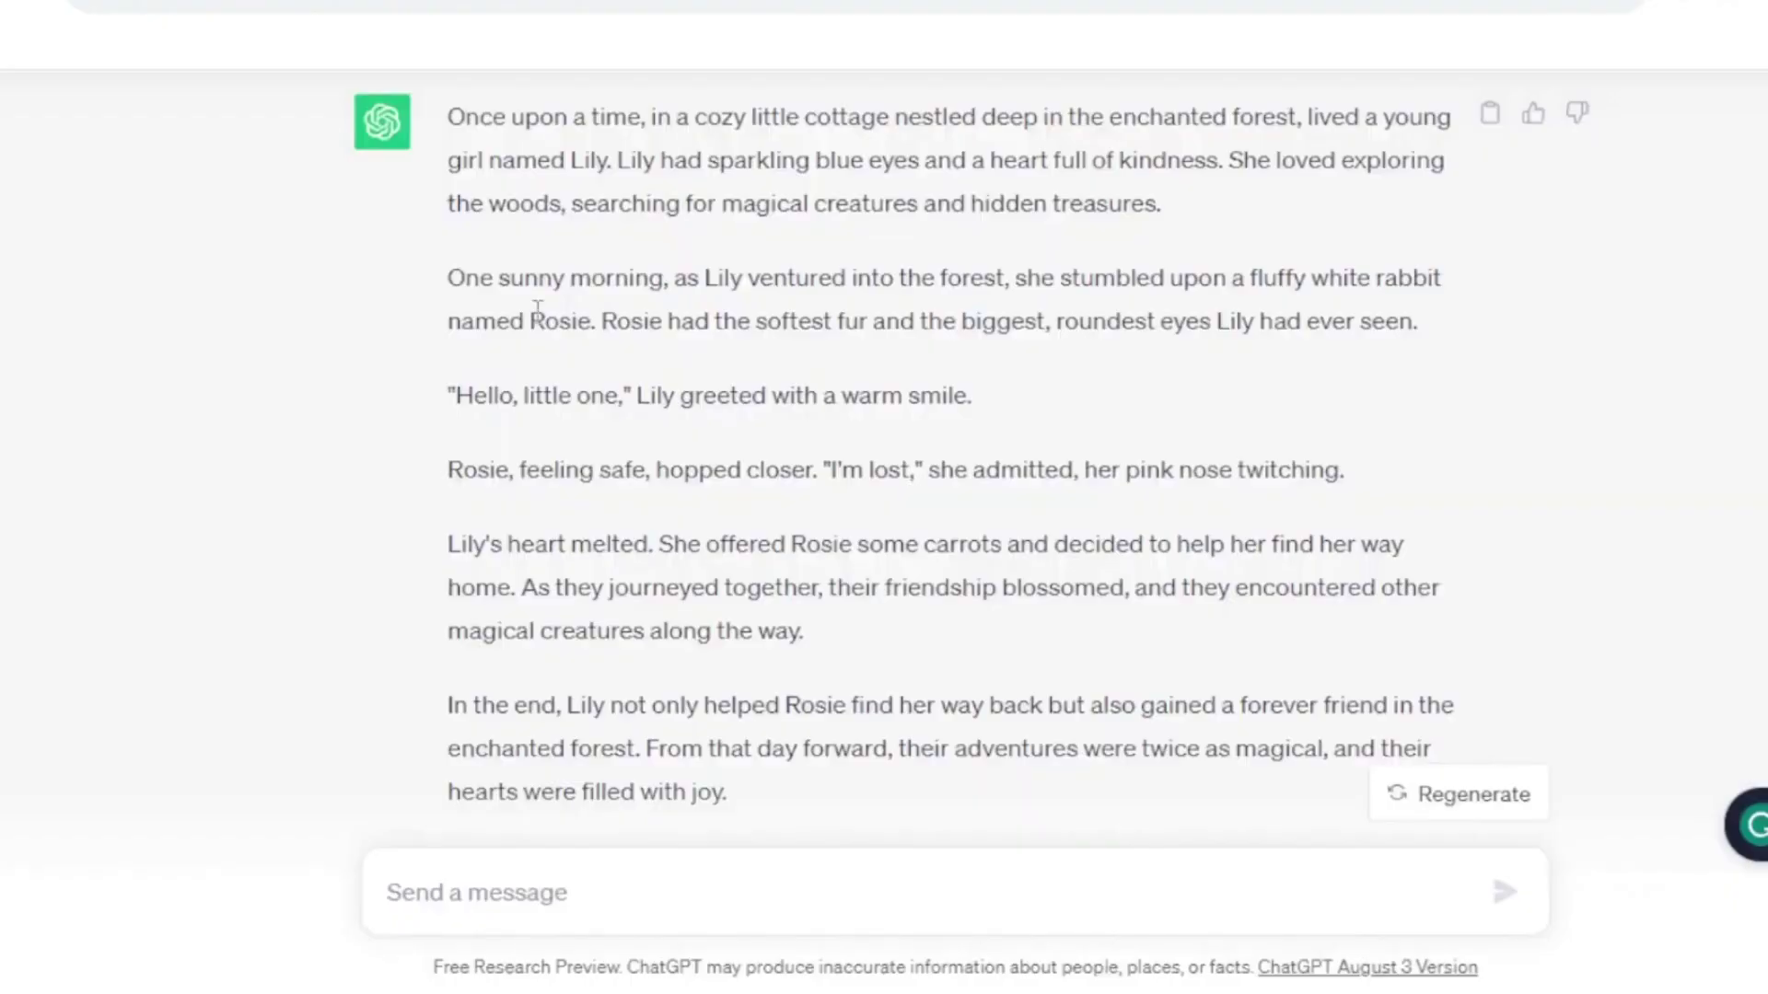
scroll(675, 284, "down", 6)
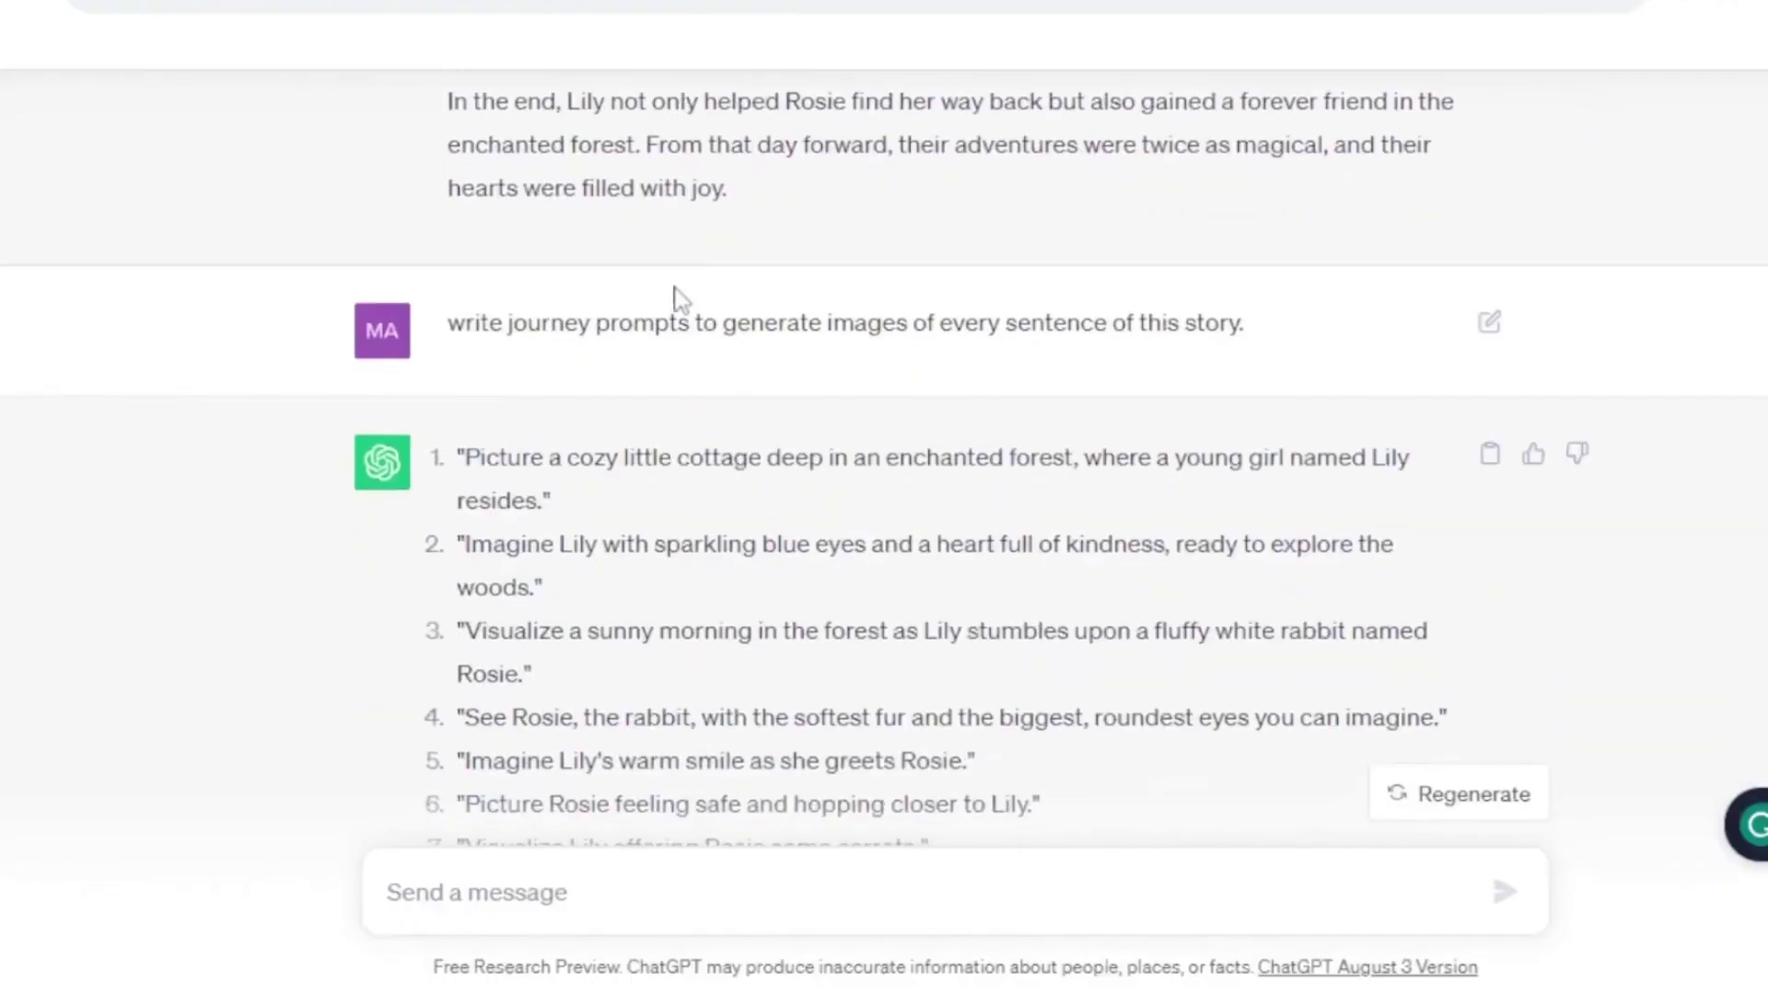
left_click_drag(469, 248, 543, 285)
key("ctrl+c")
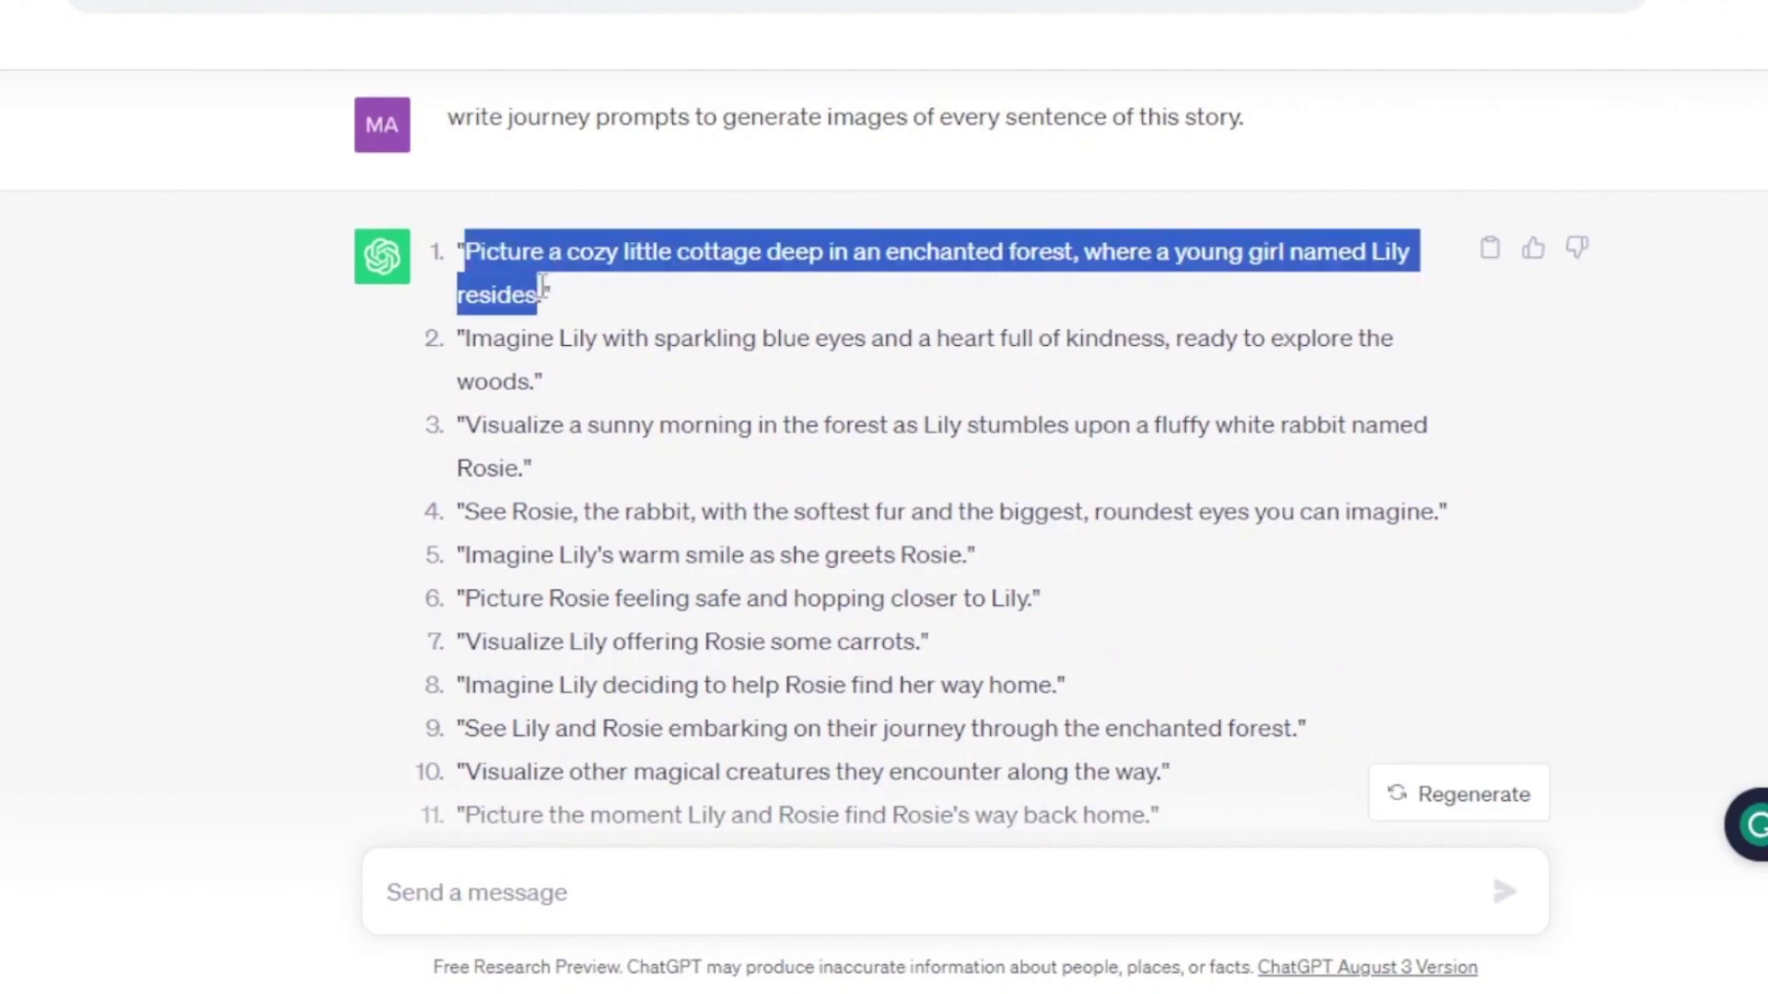
right_click(550, 246)
left_click(574, 266)
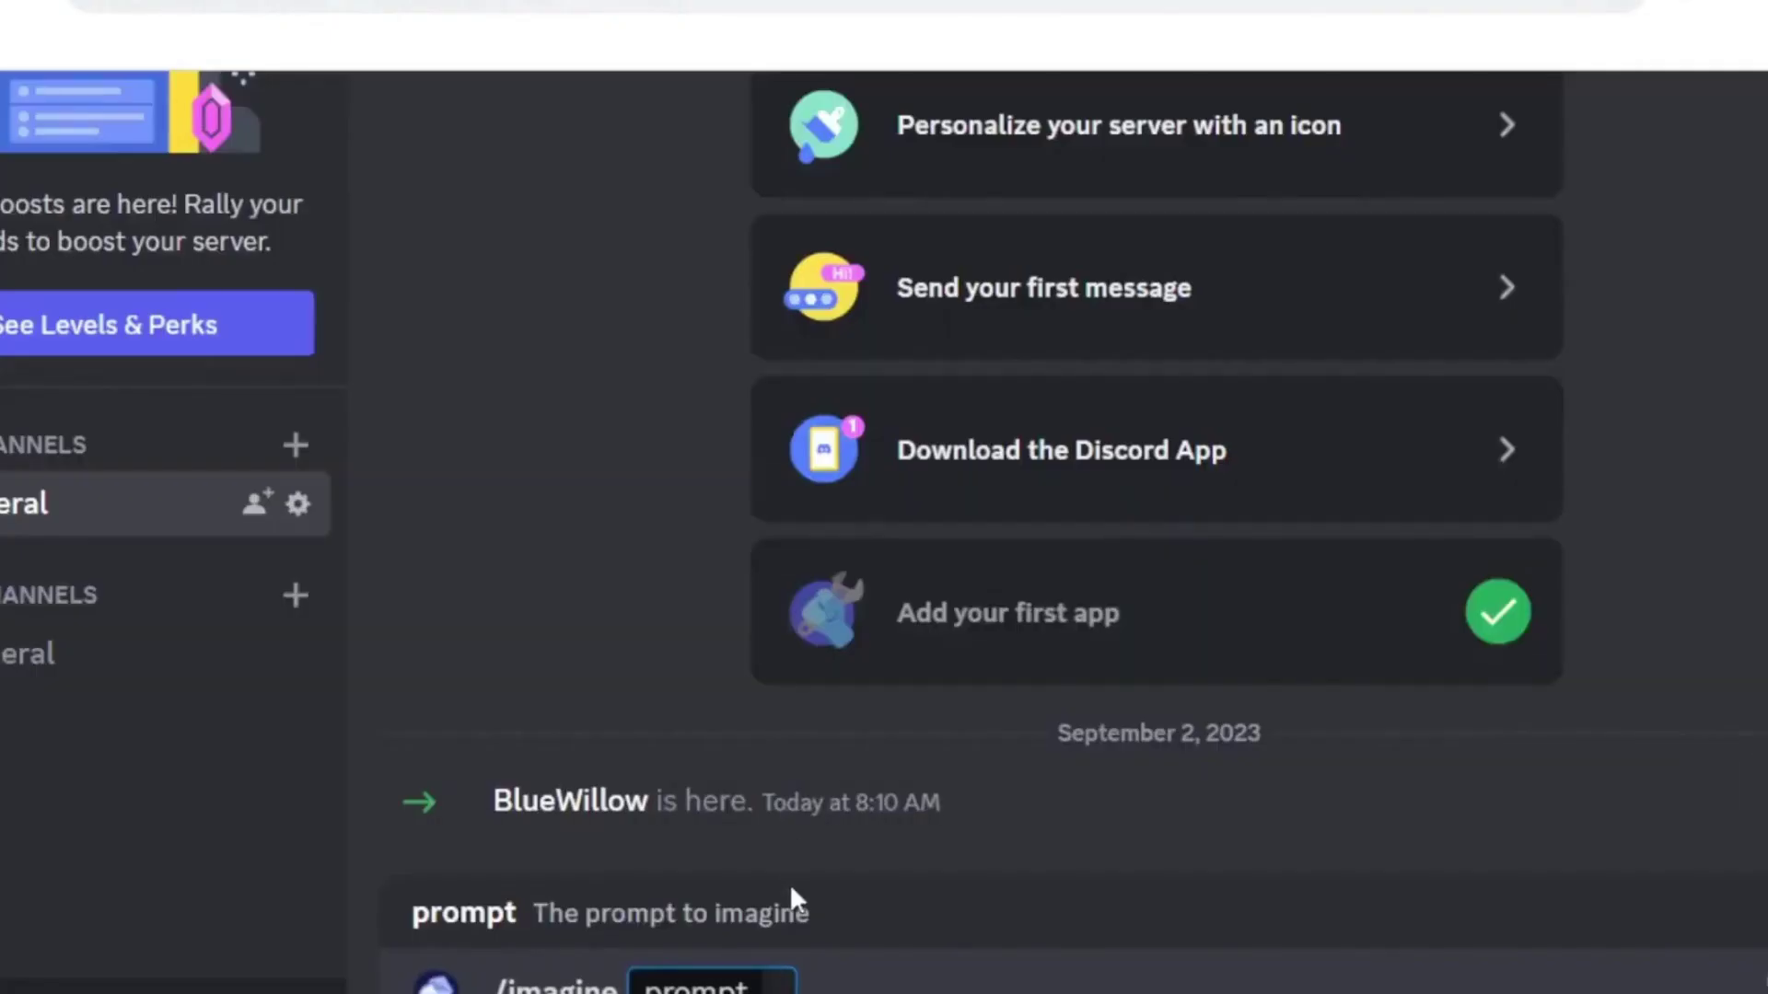
key("ctrl+v")
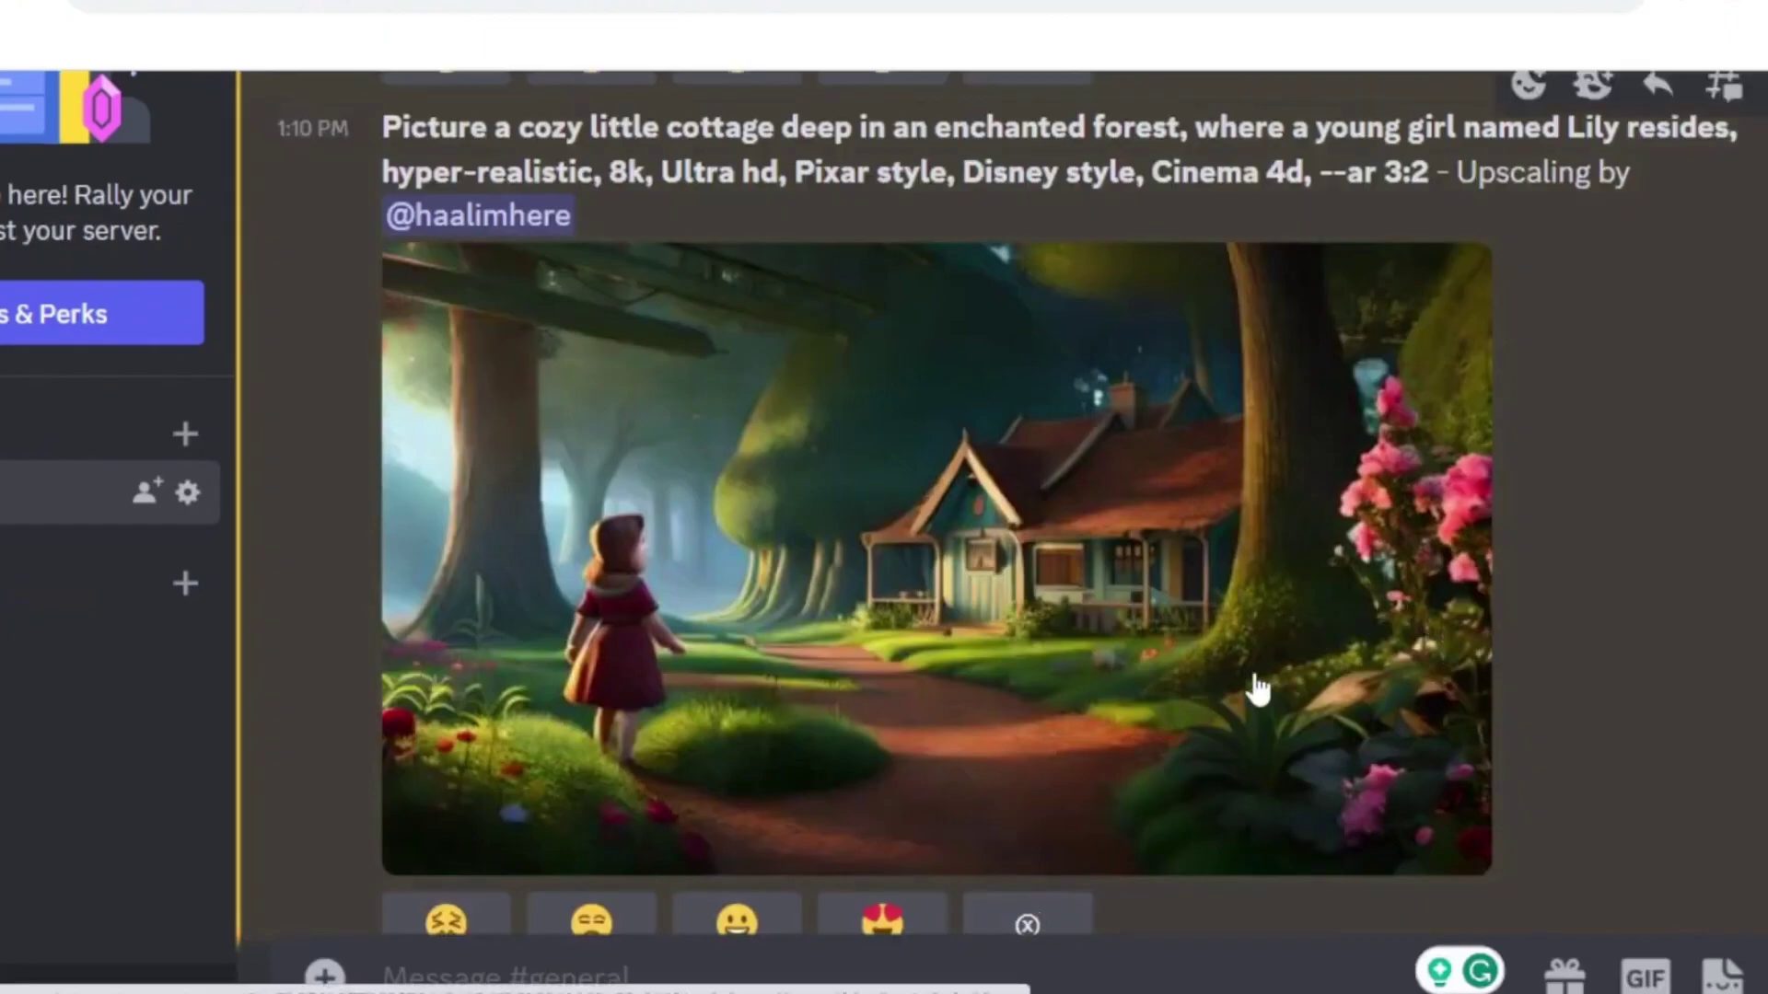
Step: Start another slash command for the next story prompt and review the generated images of Lily and the rabbit
left_click(557, 979)
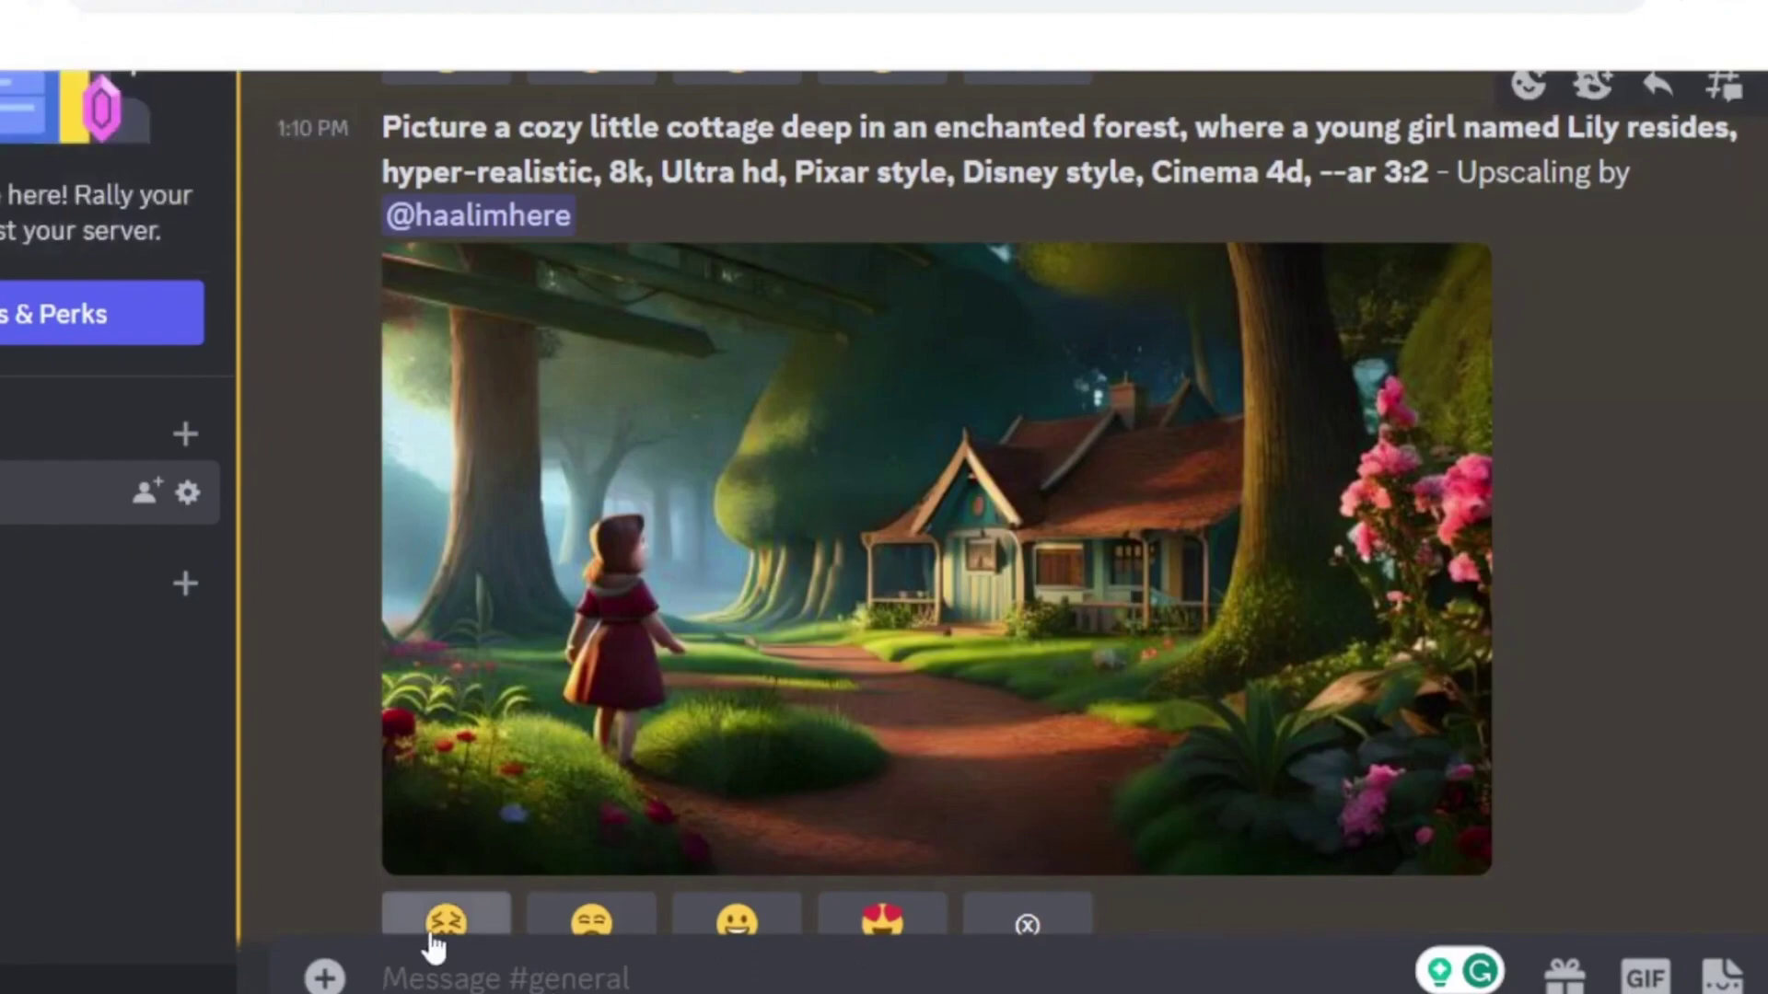
type("/")
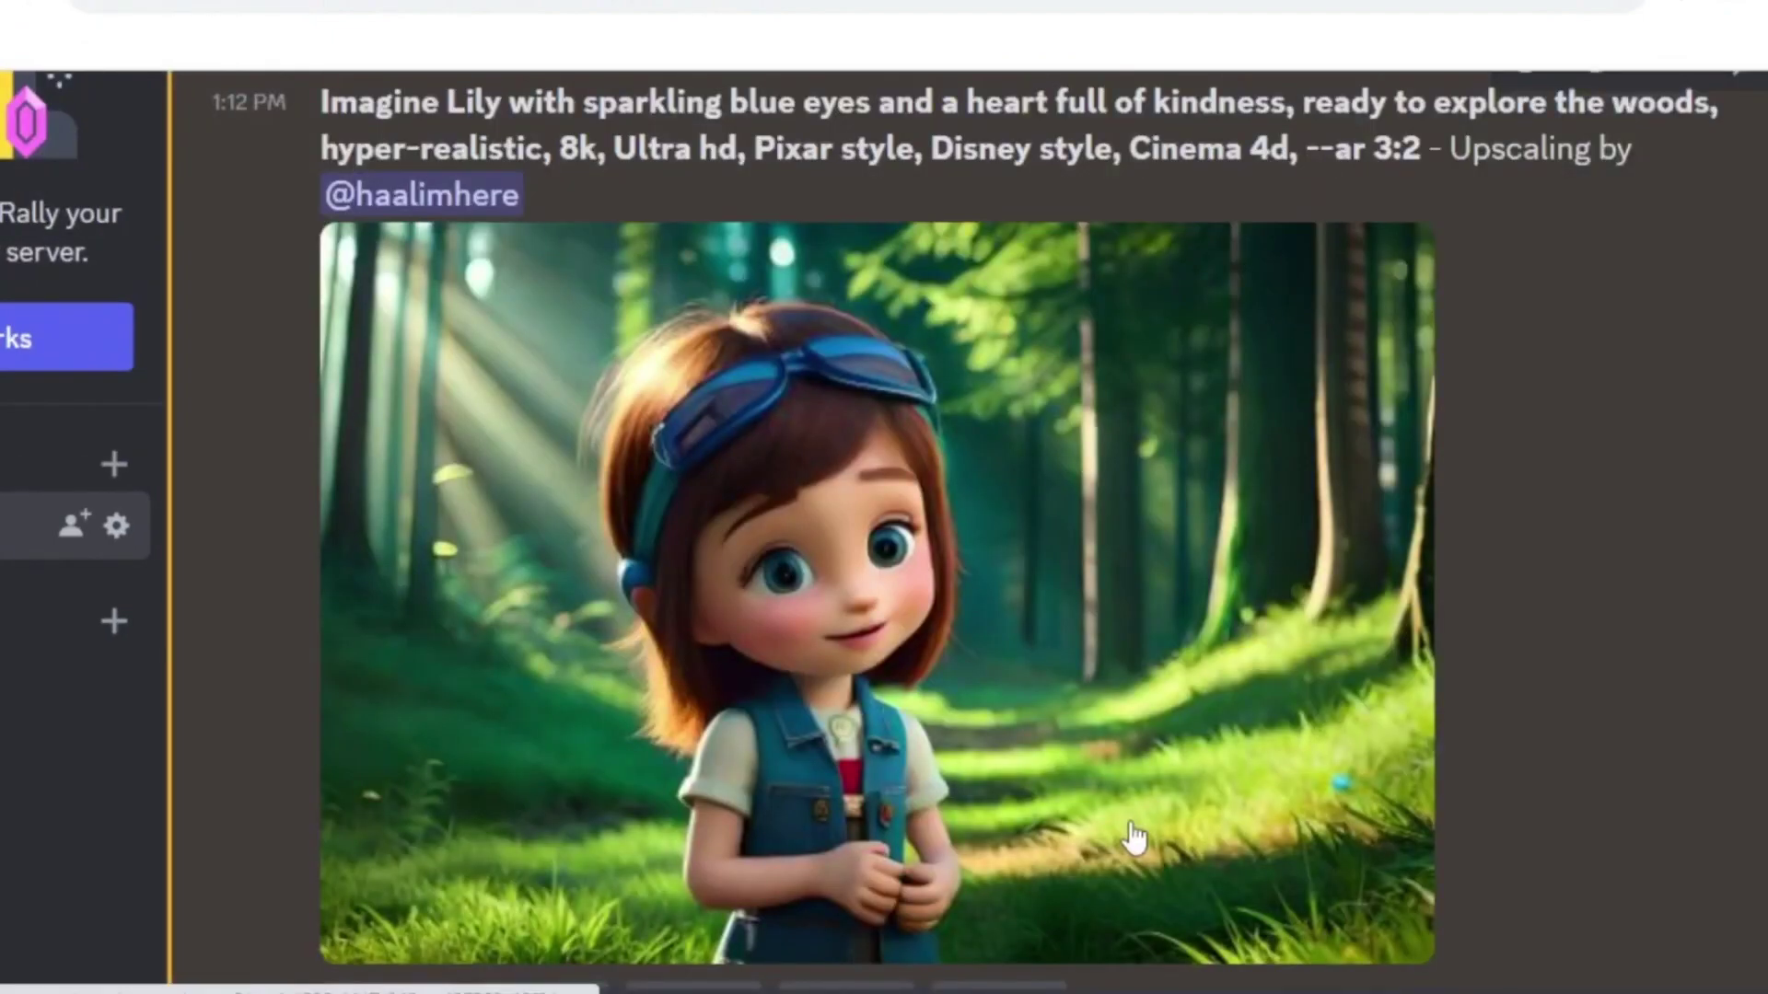
scroll(1133, 837, "up", 2)
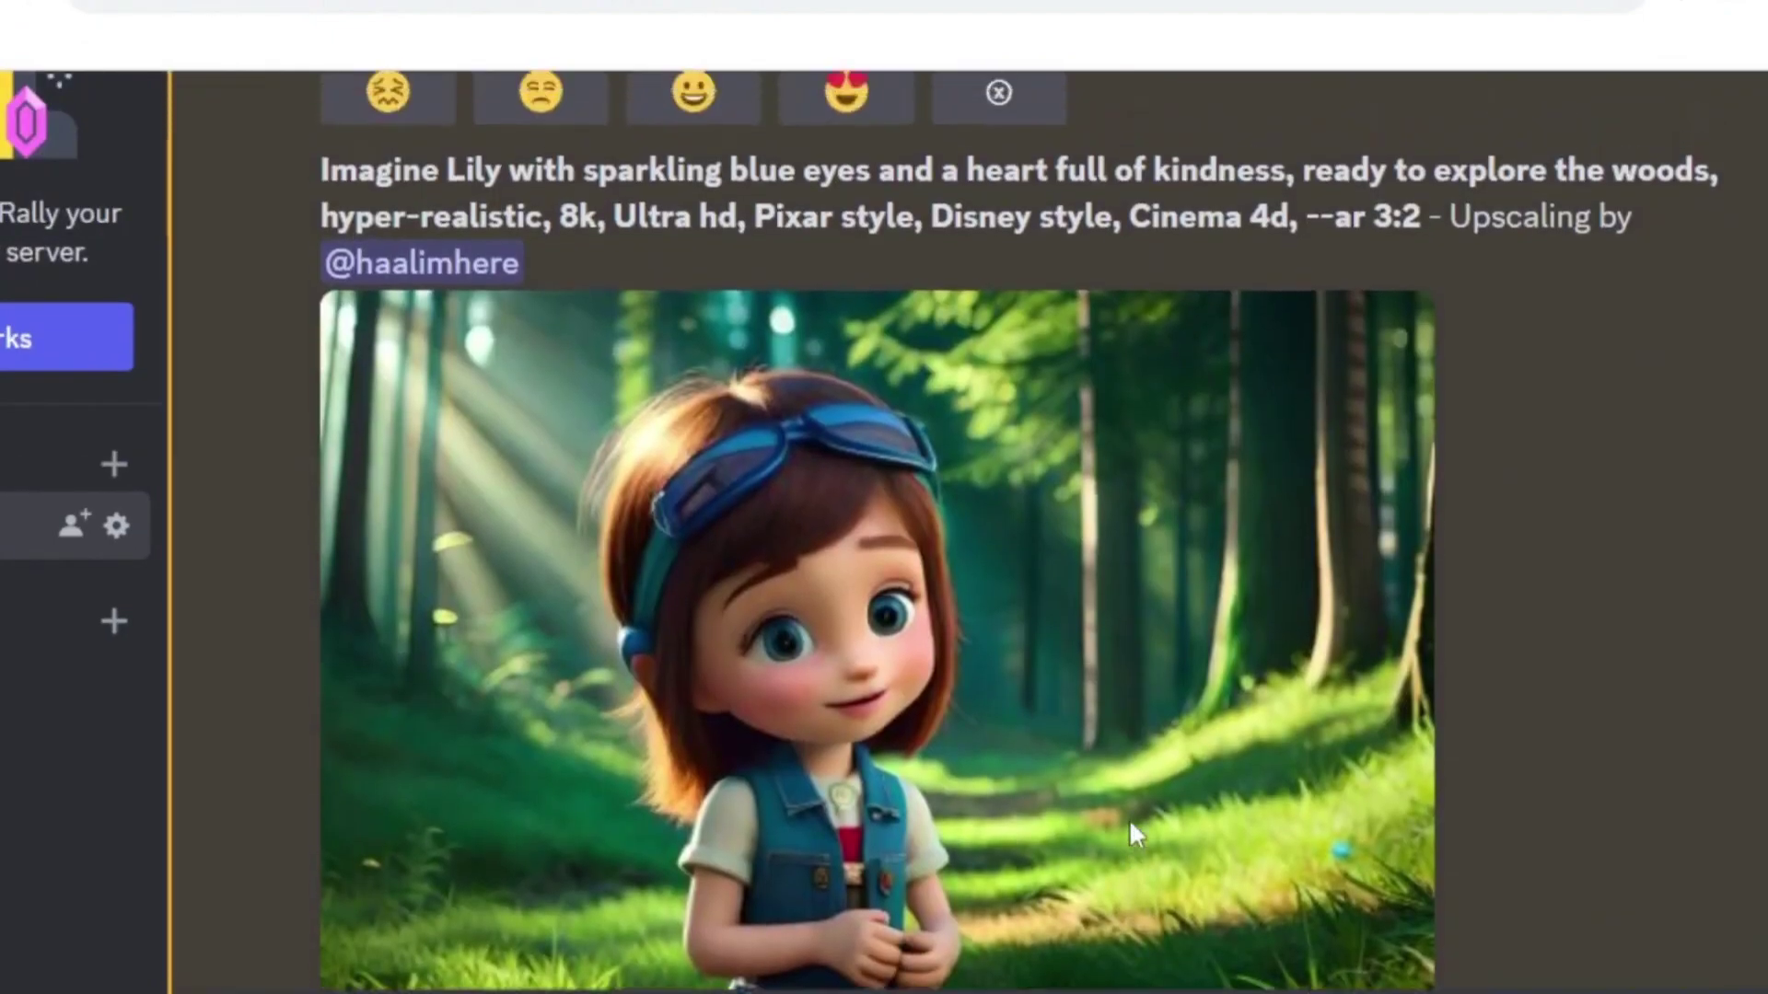
scroll(1132, 838, "down", 2)
scroll(1133, 835, "down", 2)
scroll(1132, 832, "up", 3)
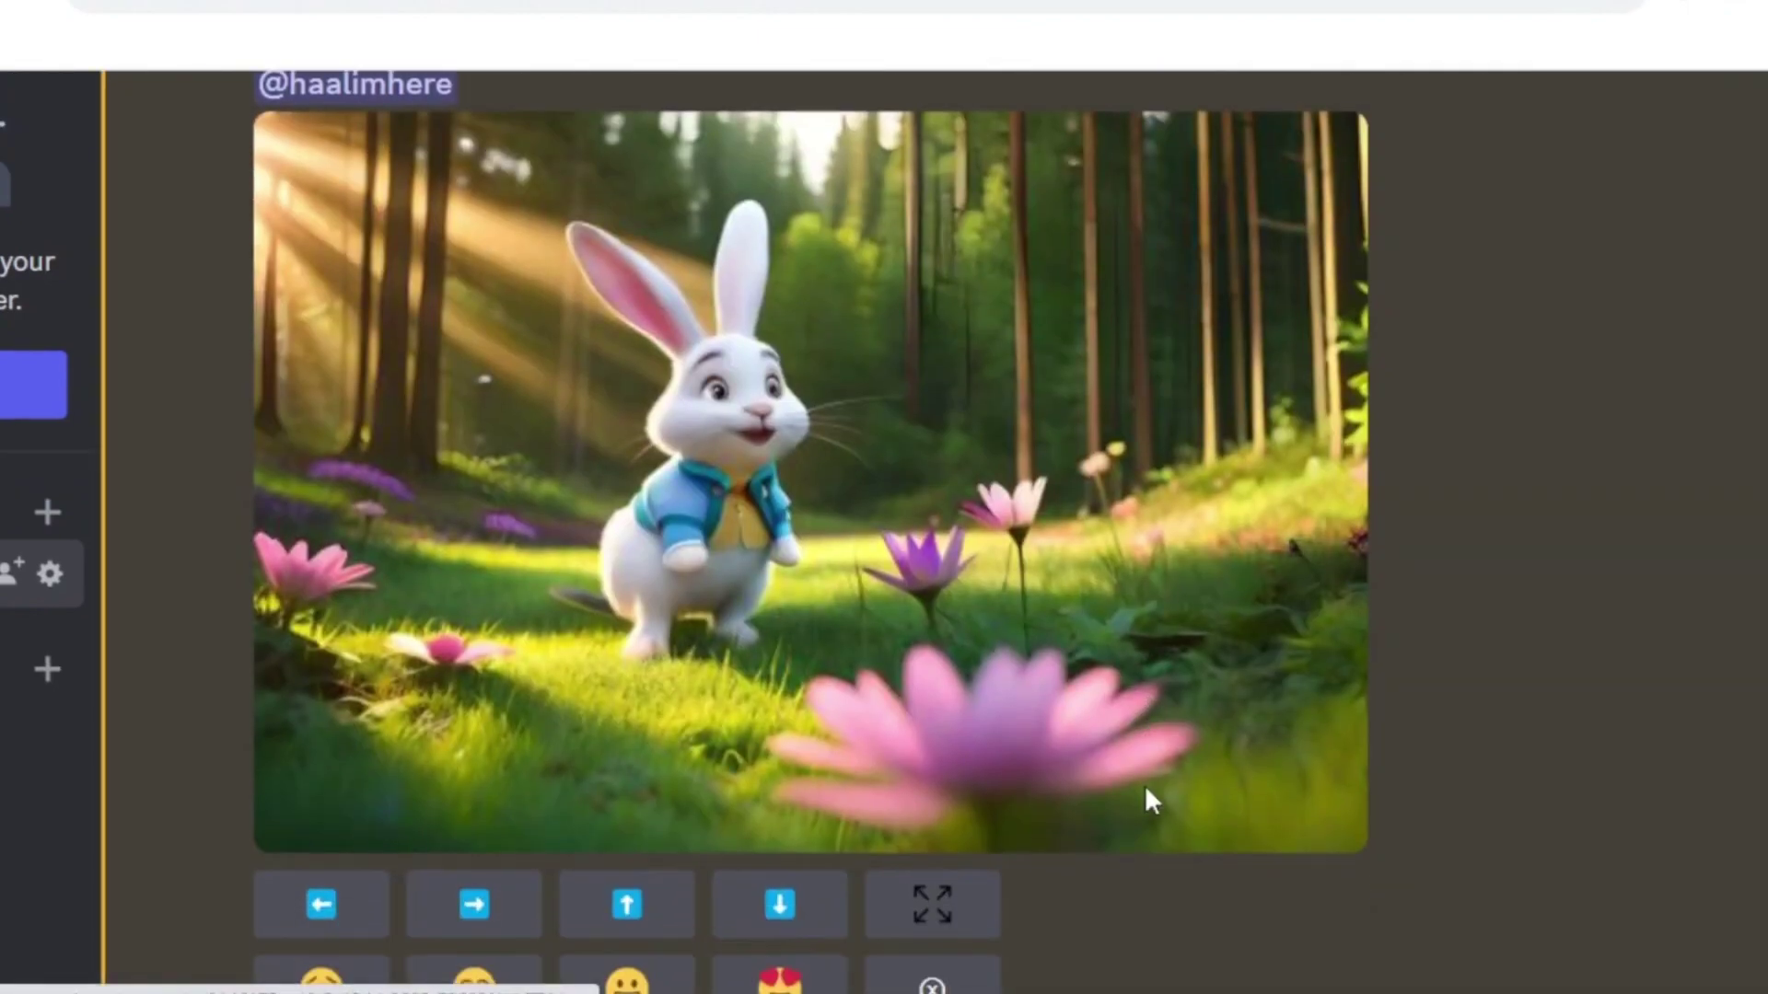
scroll(1146, 801, "down", 2)
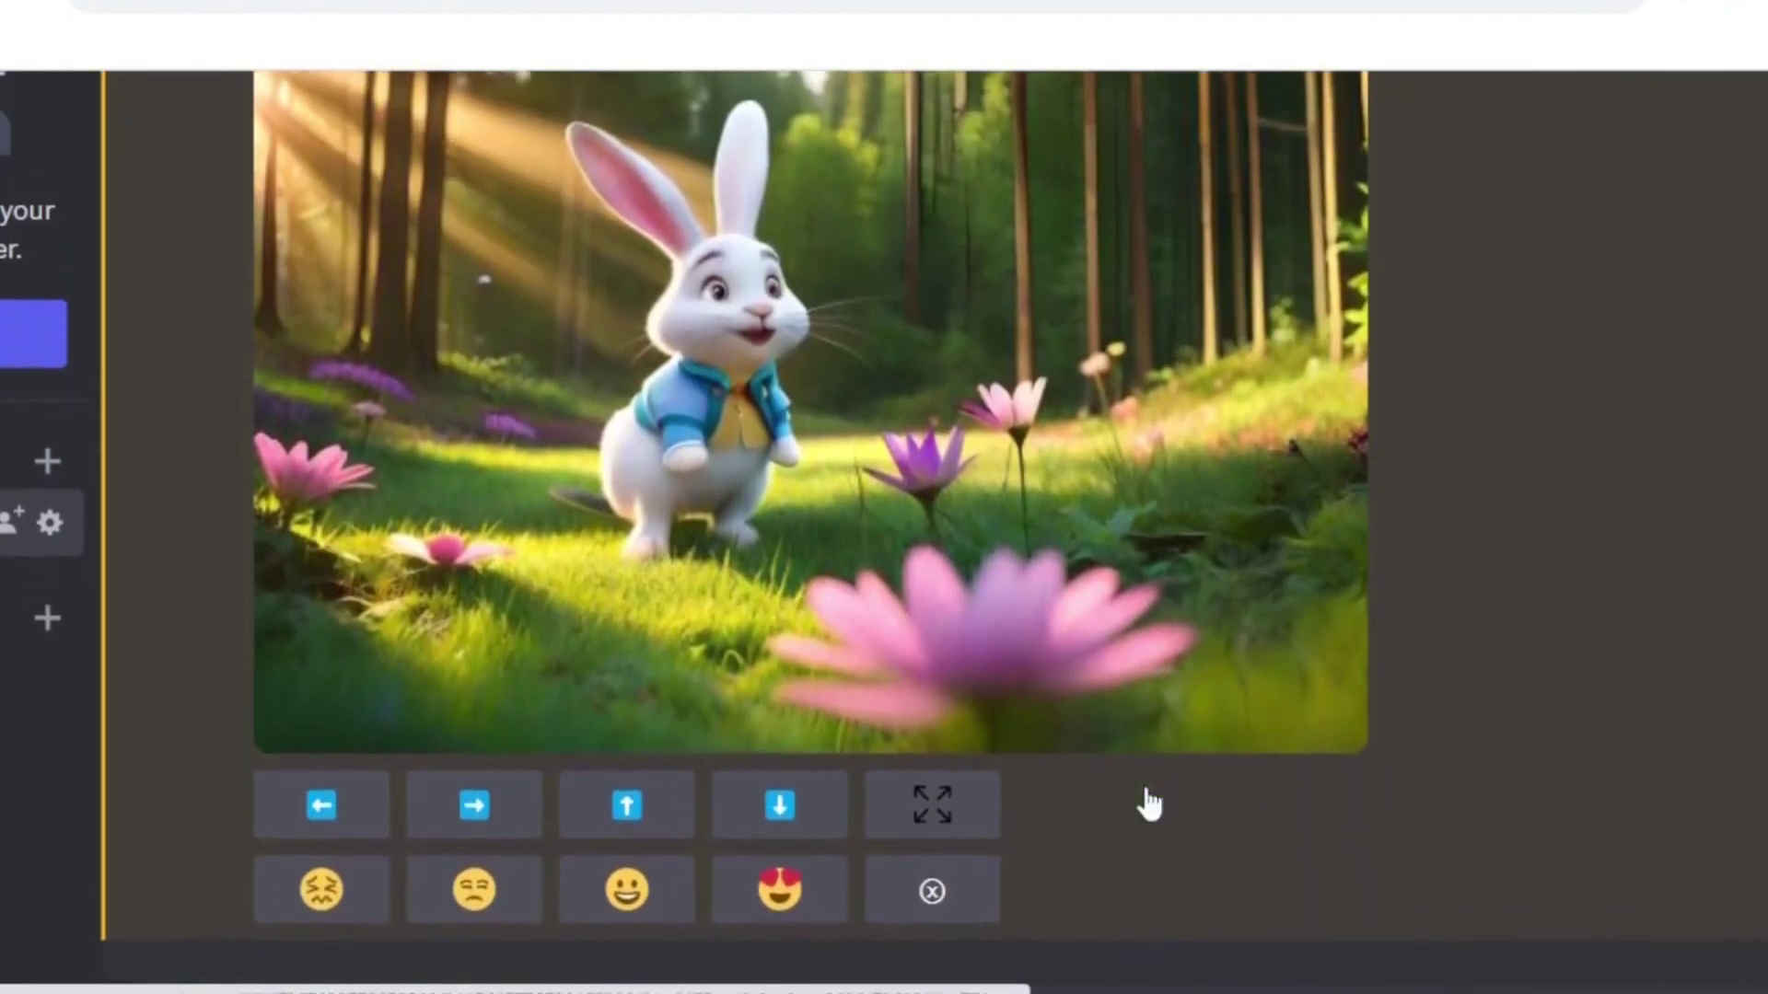
scroll(1149, 803, "down", 1)
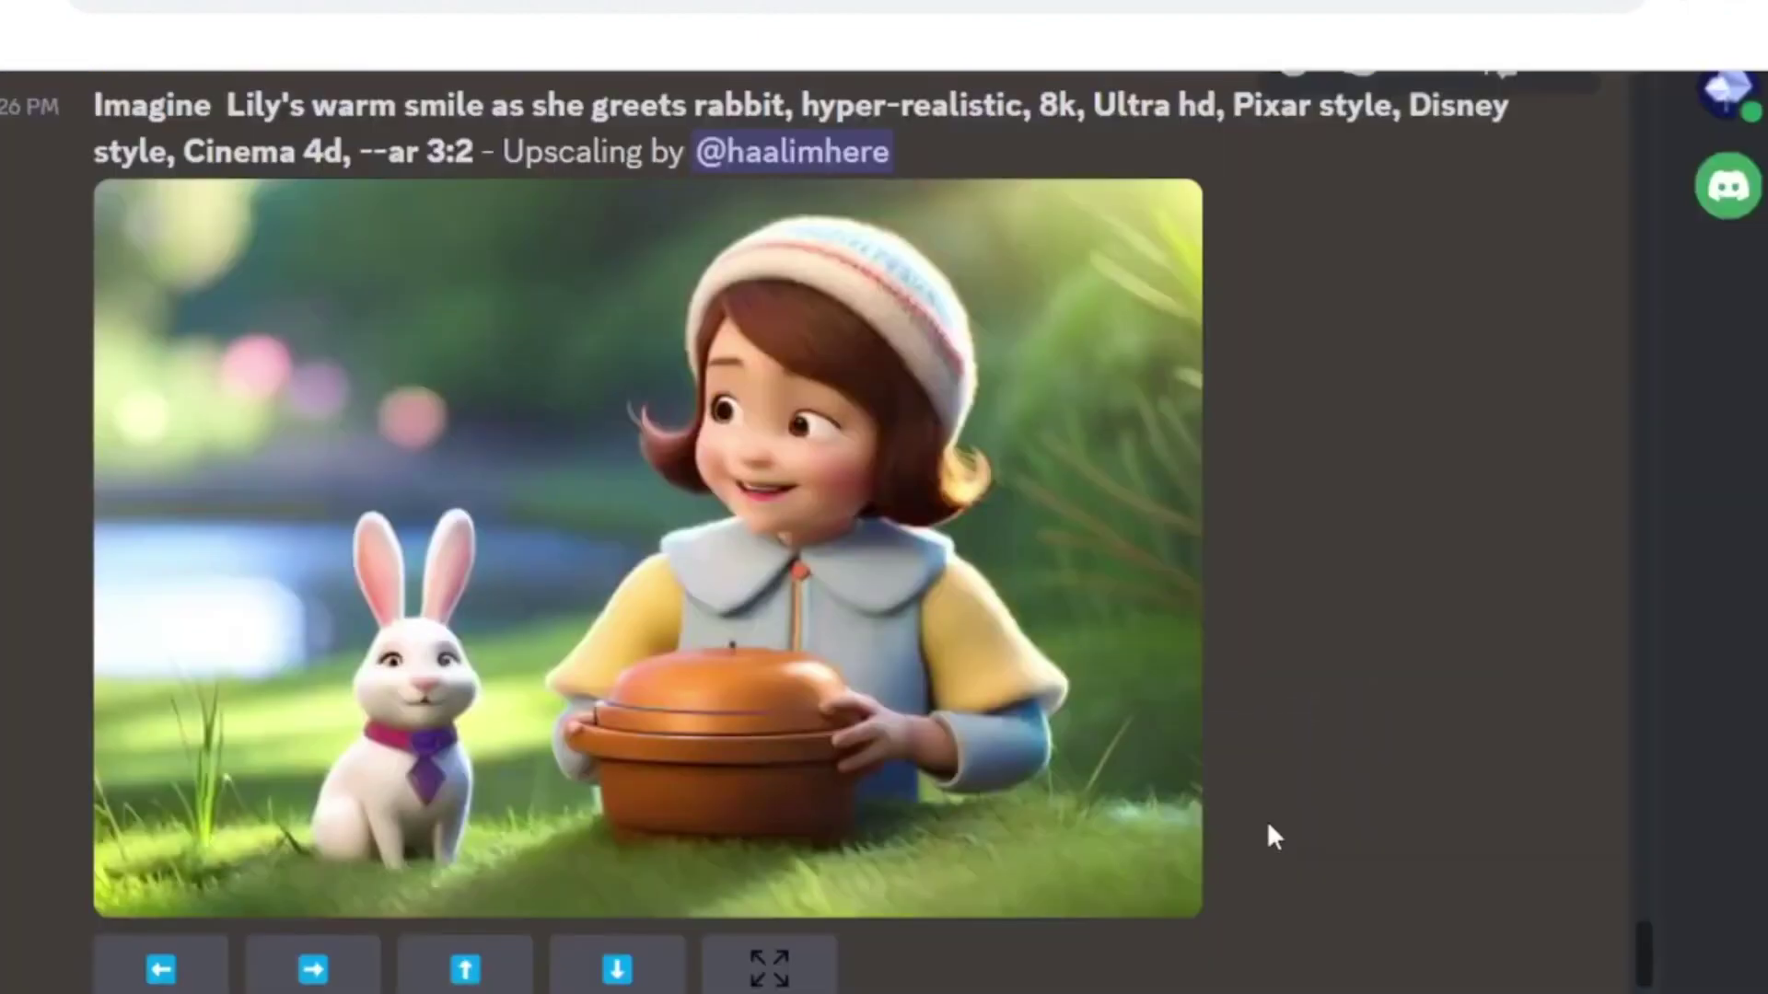
scroll(1267, 820, "down", 1)
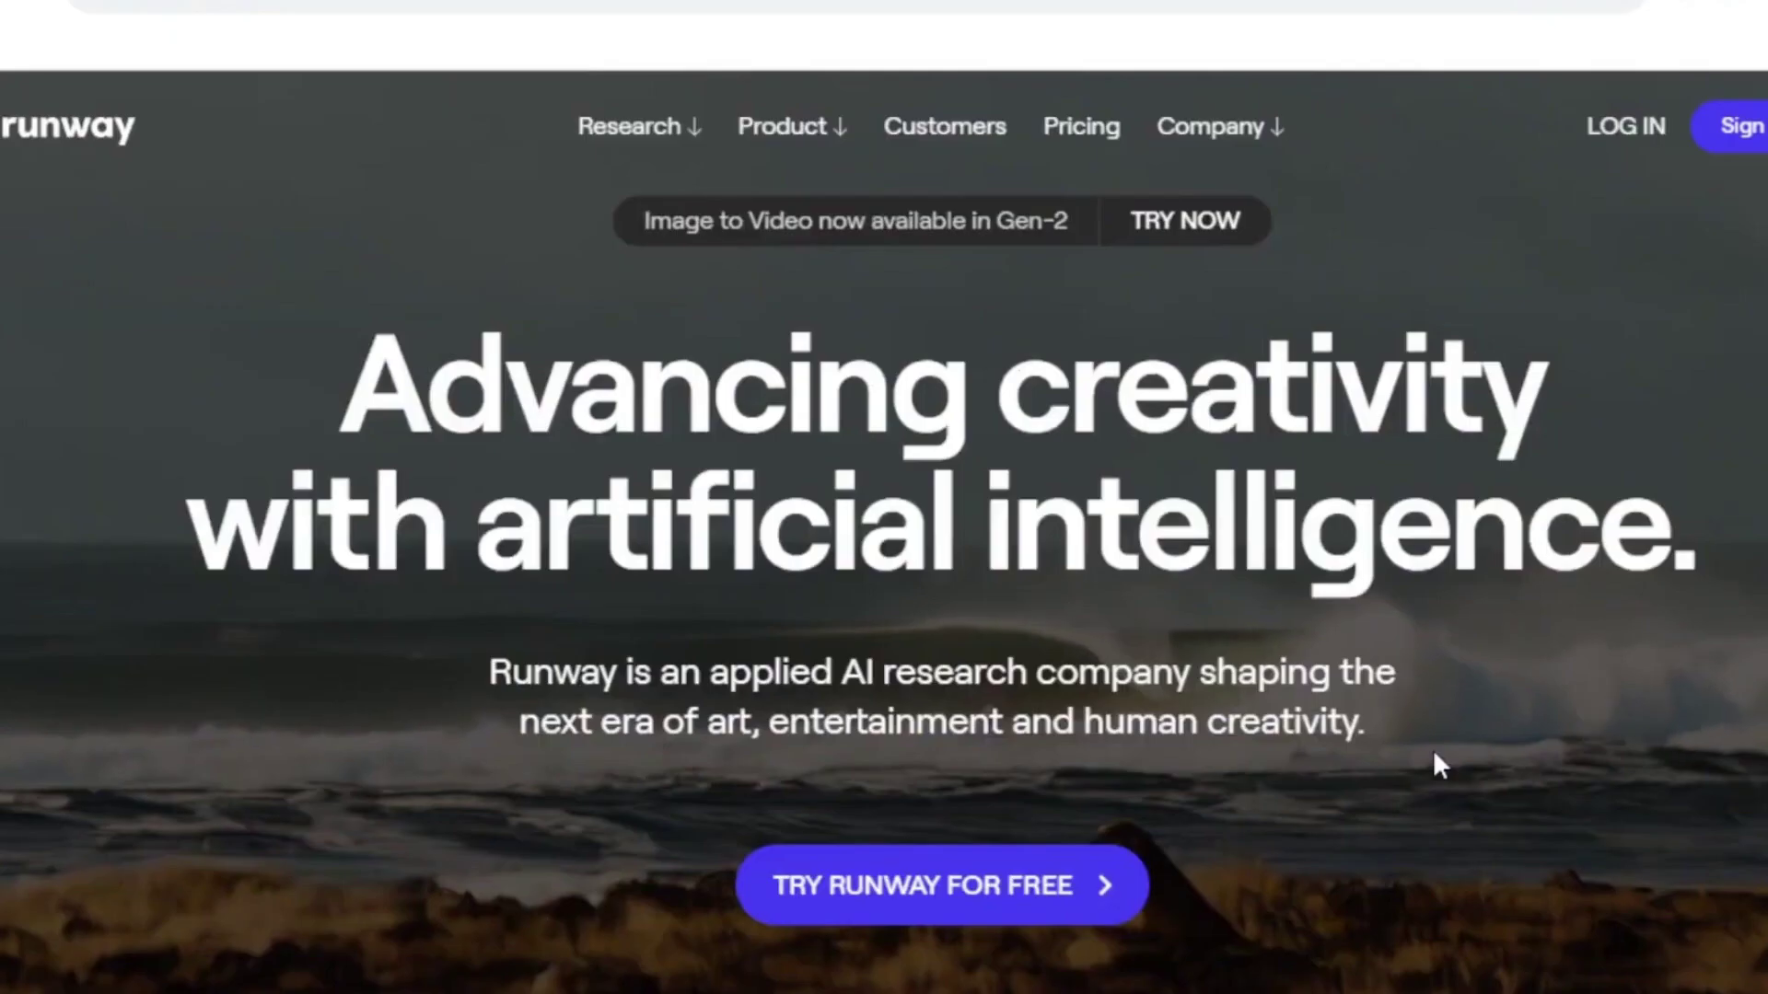
Step: Switch to the Runway website and look through its home page
scroll(1432, 748, "down", 3)
scroll(1432, 749, "up", 1)
scroll(1435, 755, "down", 8)
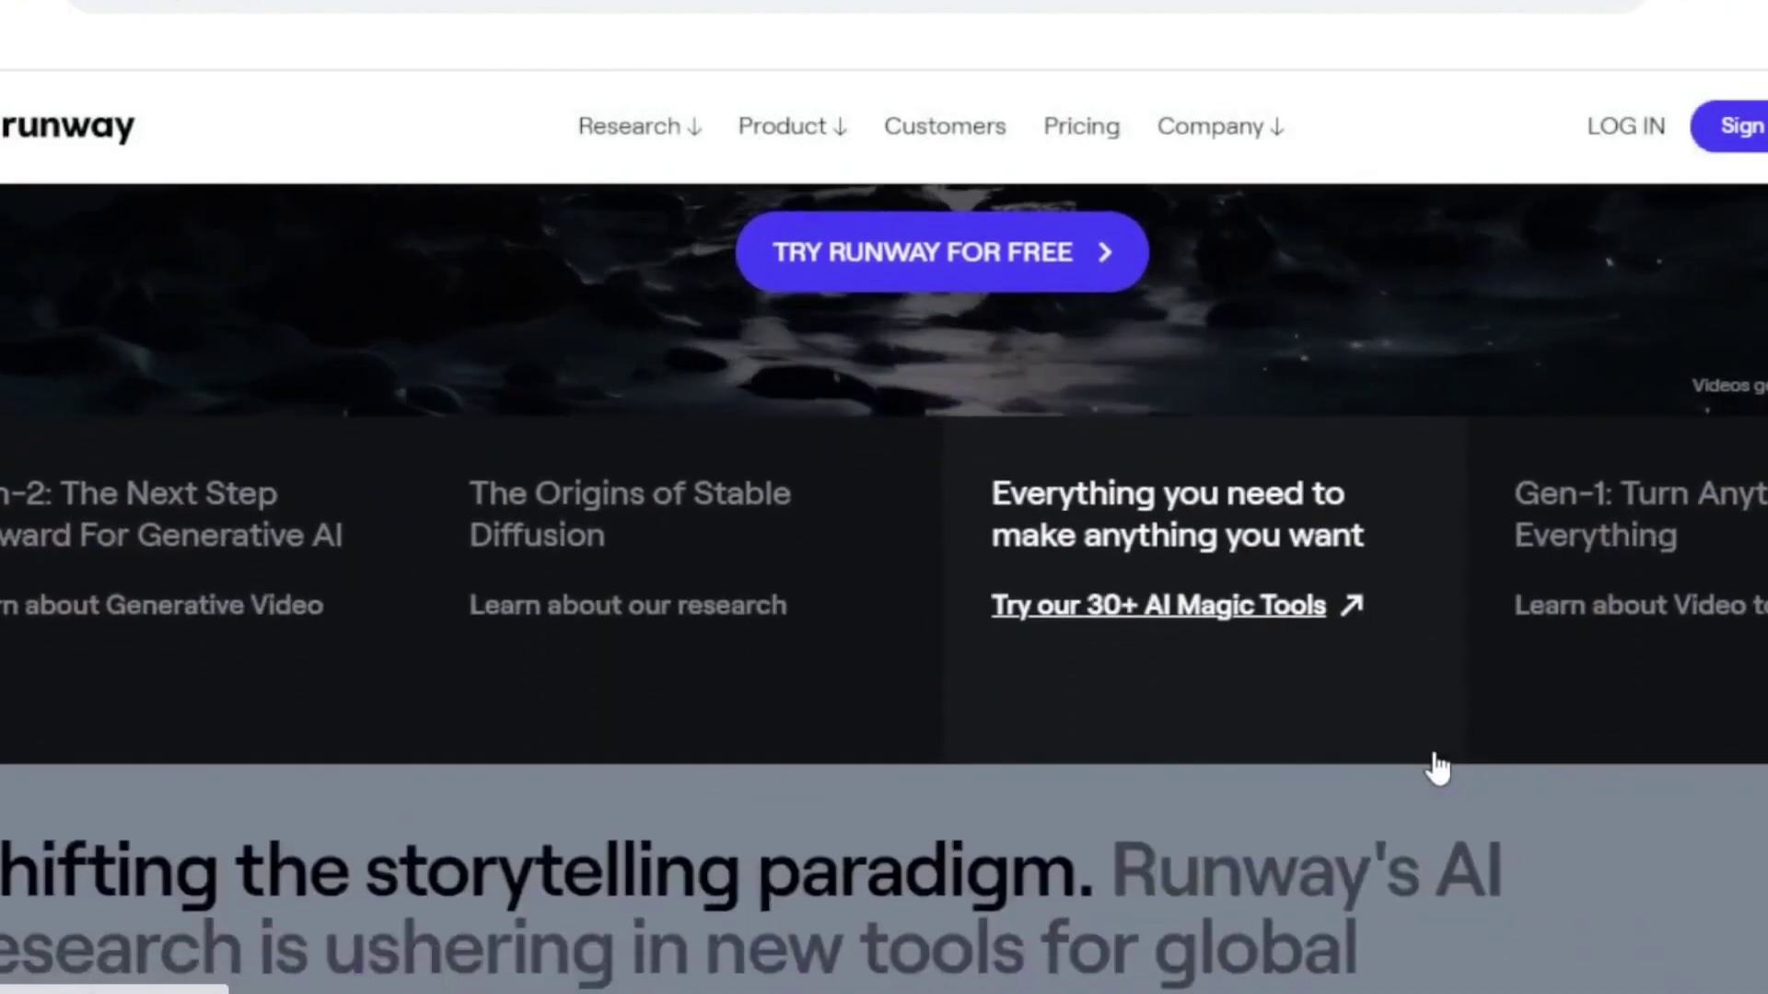
scroll(1433, 755, "up", 7)
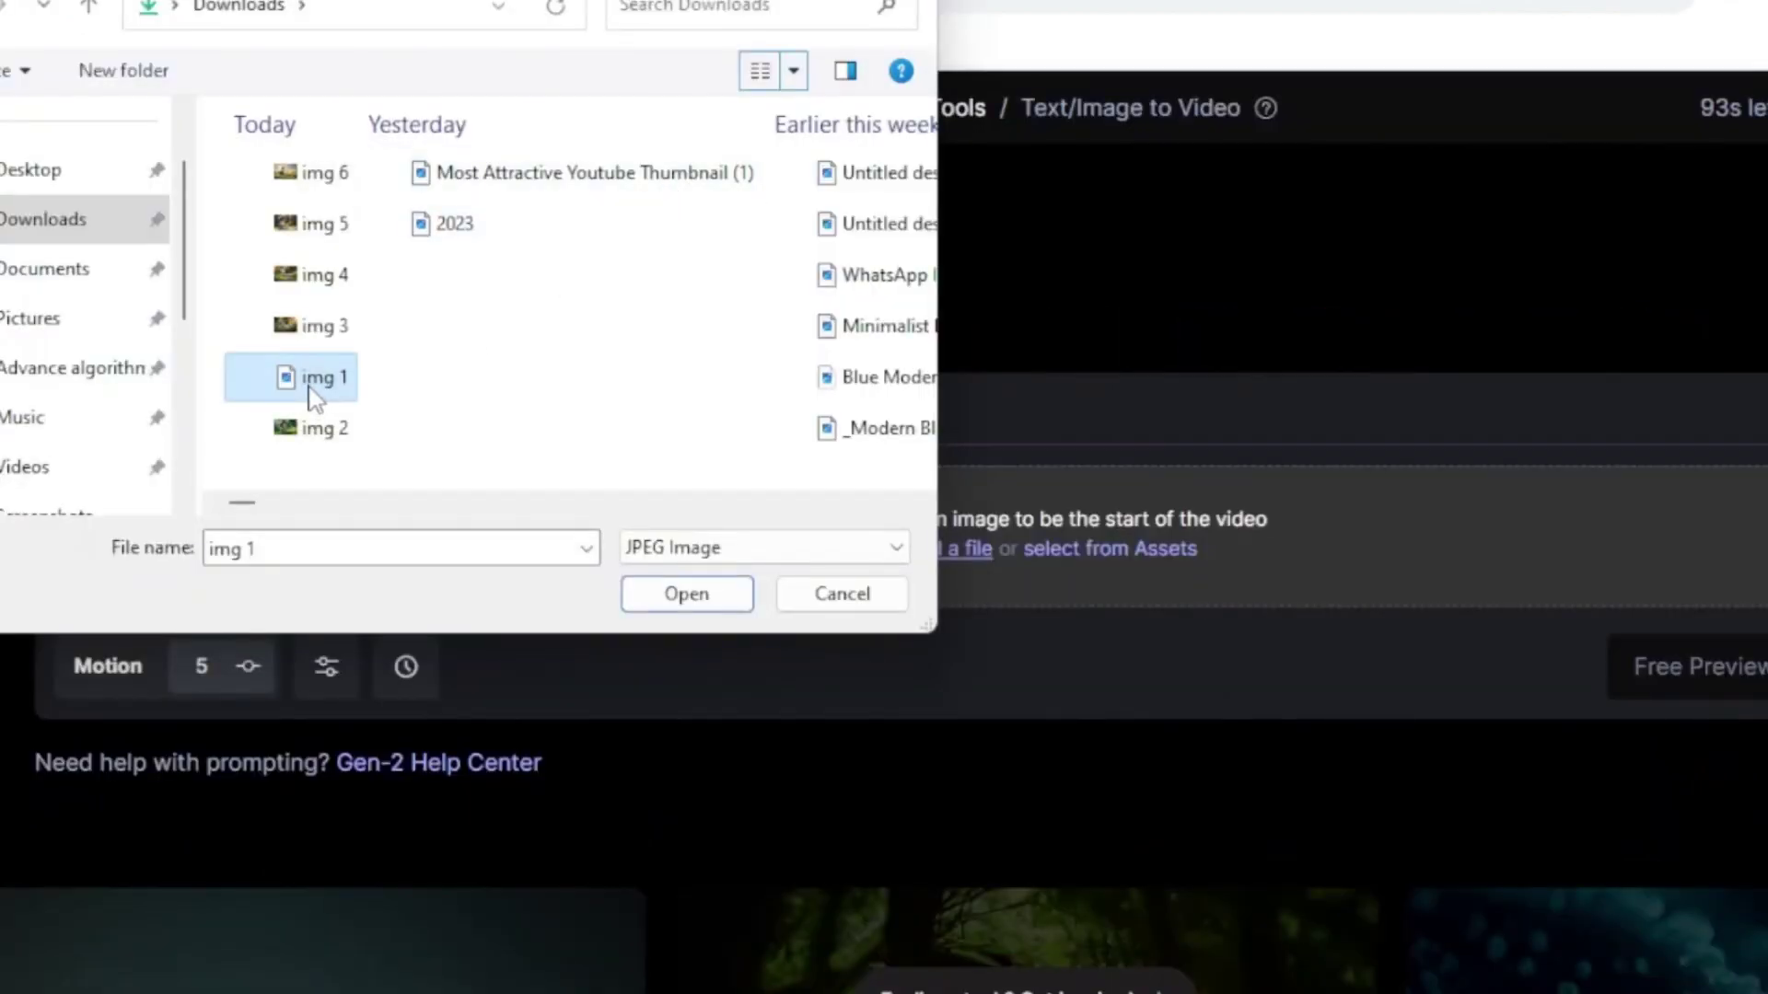
Step: Upload img 1 from Downloads to Runway's Text/Image to Video tool and play the generated video
left_click(313, 394)
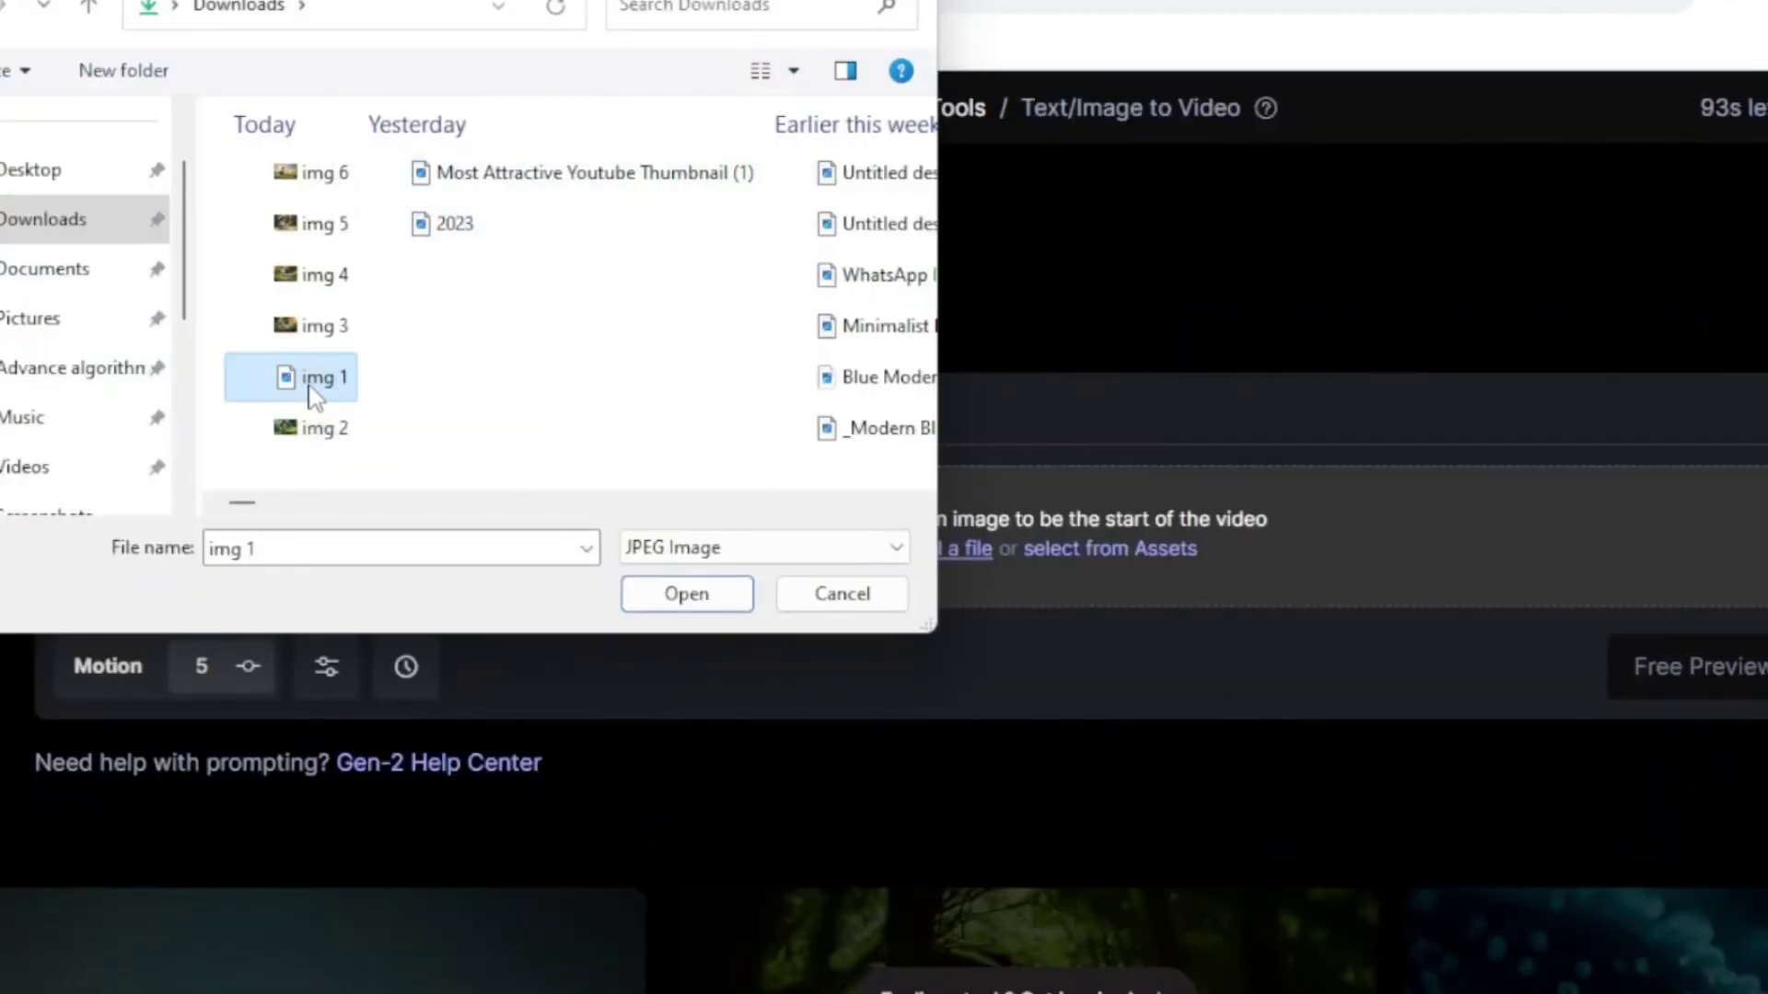
left_click(697, 600)
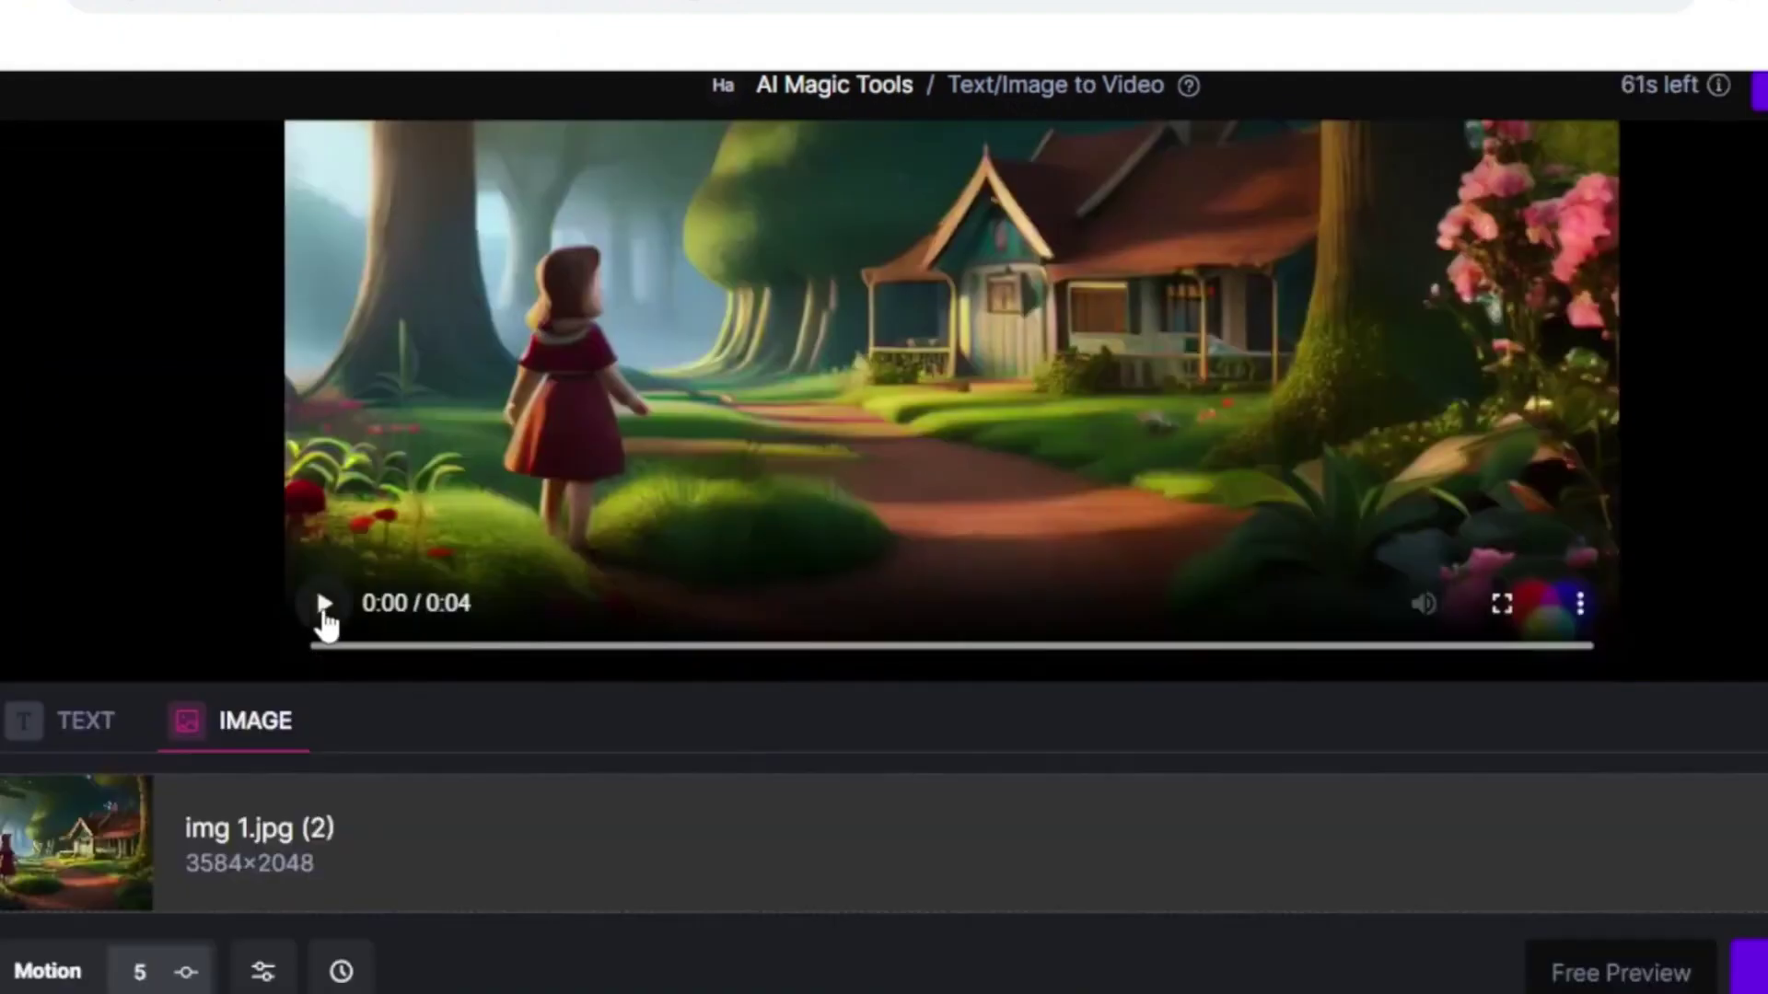
left_click(324, 607)
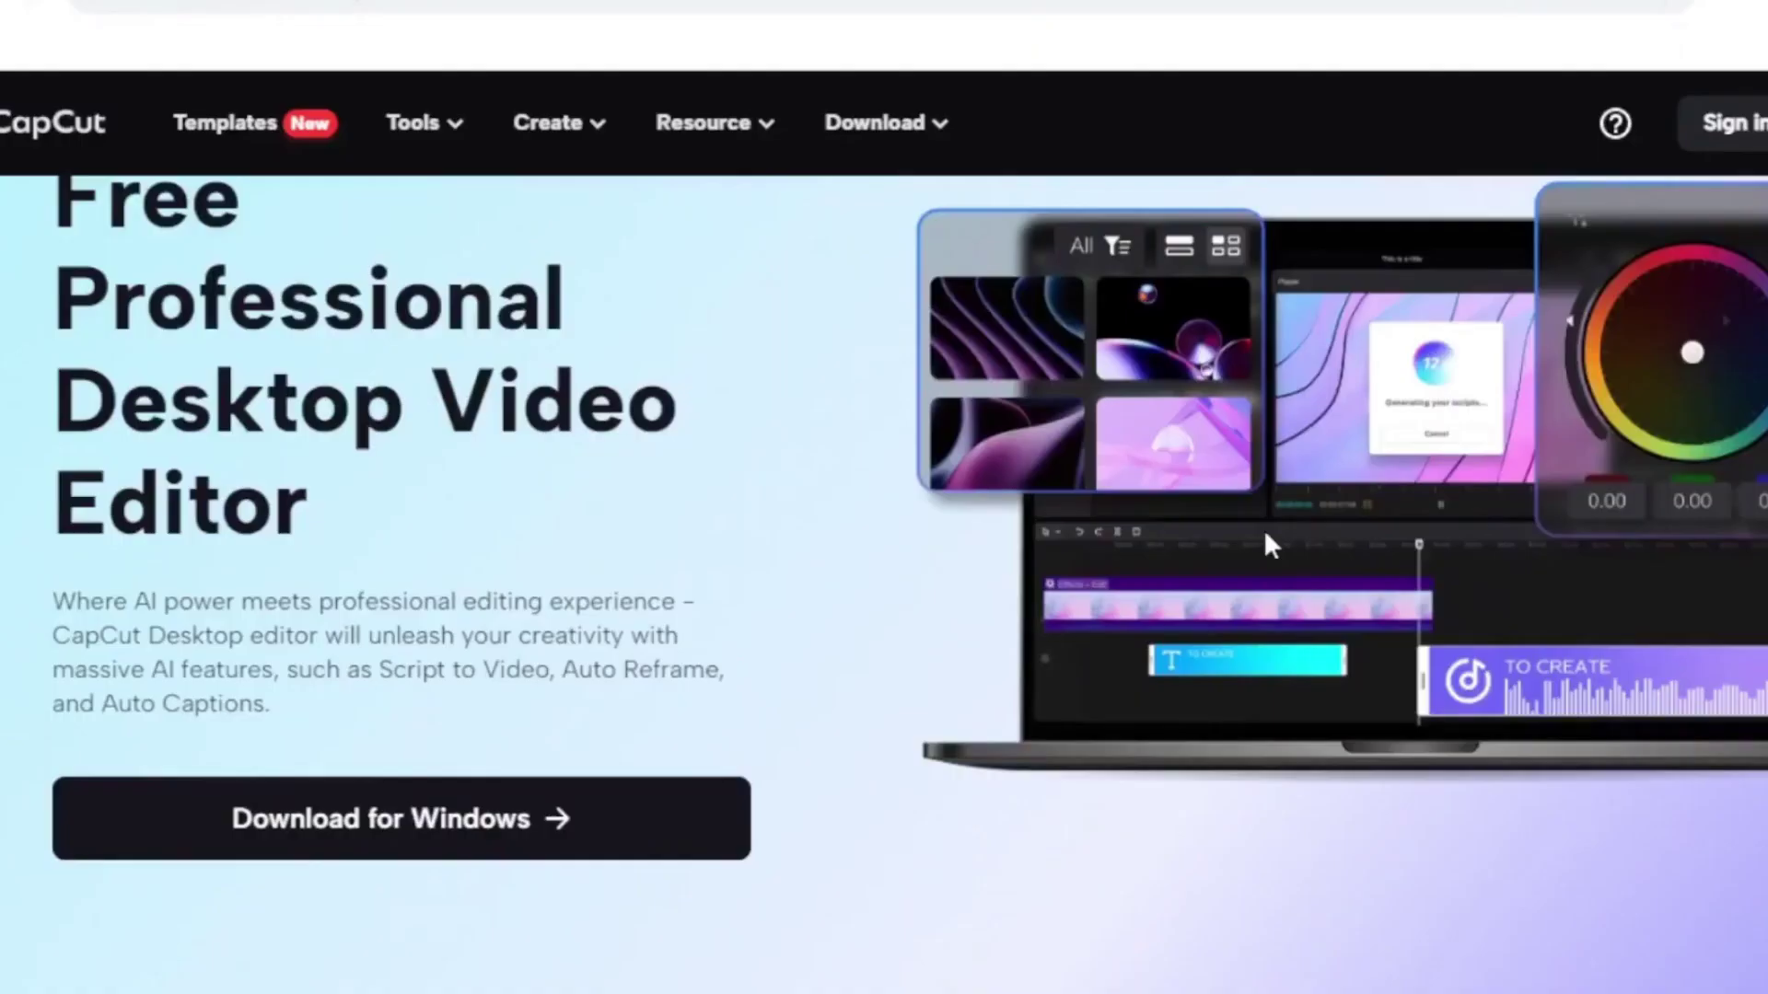
Step: Look through the CapCut desktop video editor's web page and its listed features
scroll(1266, 538, "up", 2)
scroll(1267, 543, "down", 15)
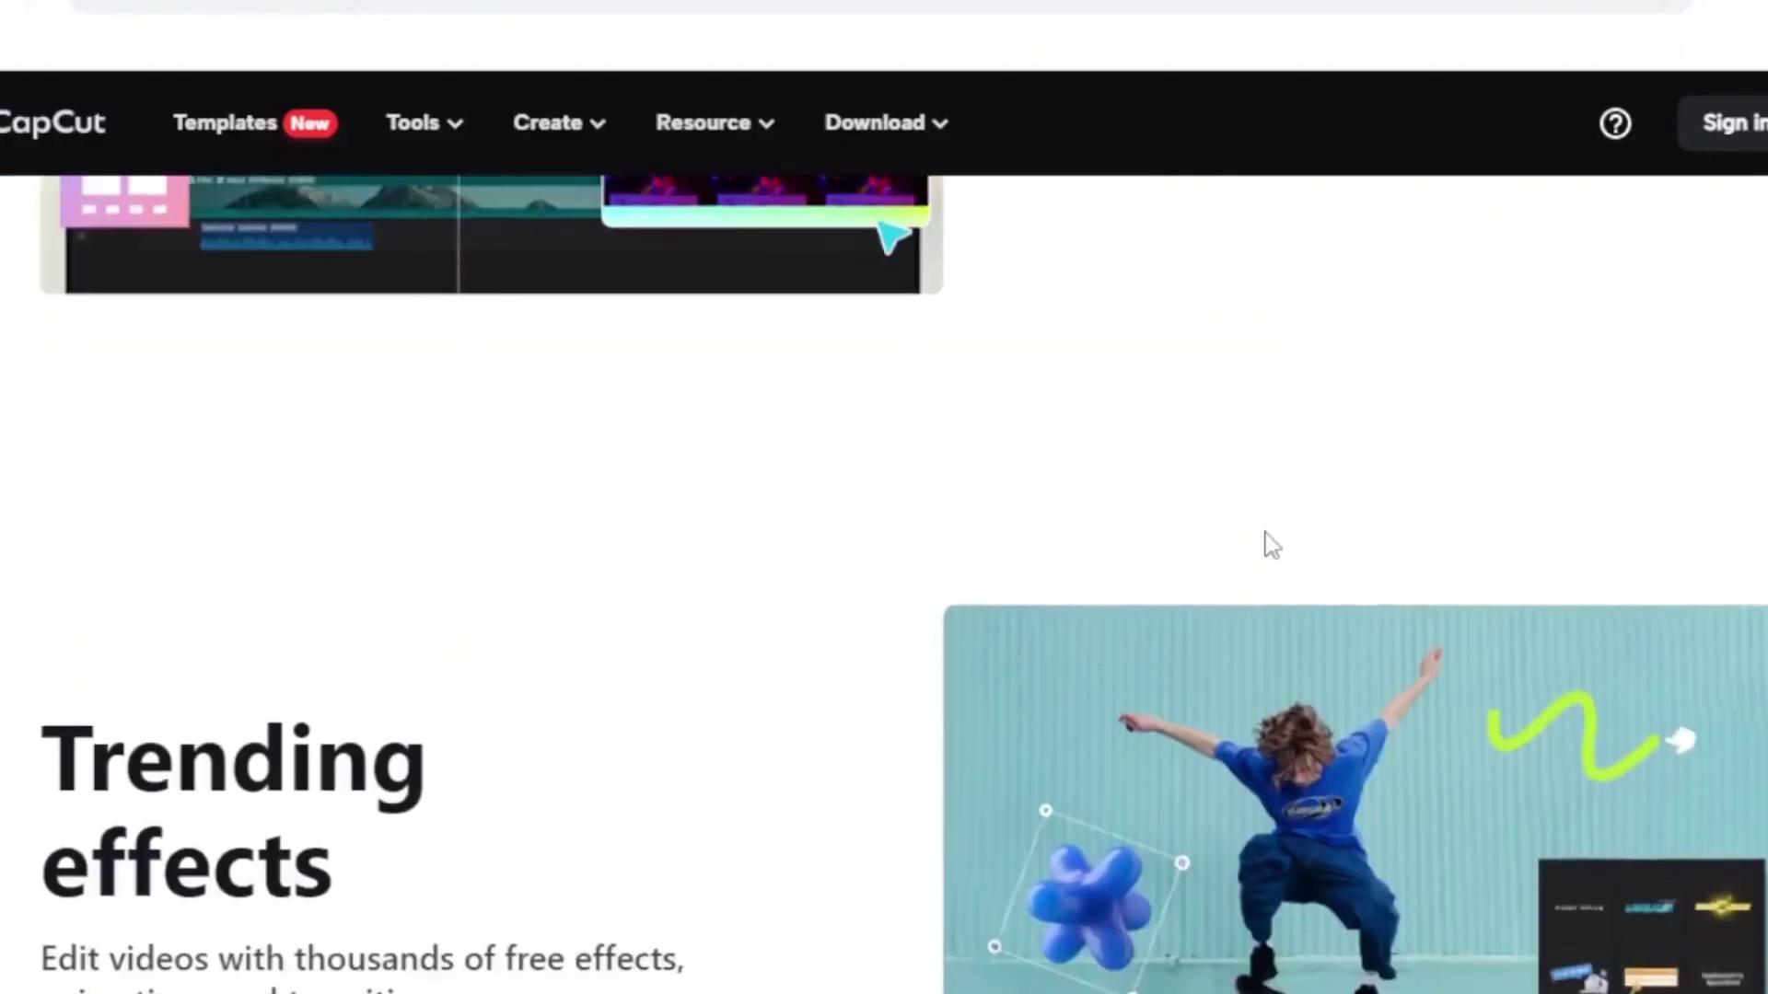
scroll(1267, 543, "down", 12)
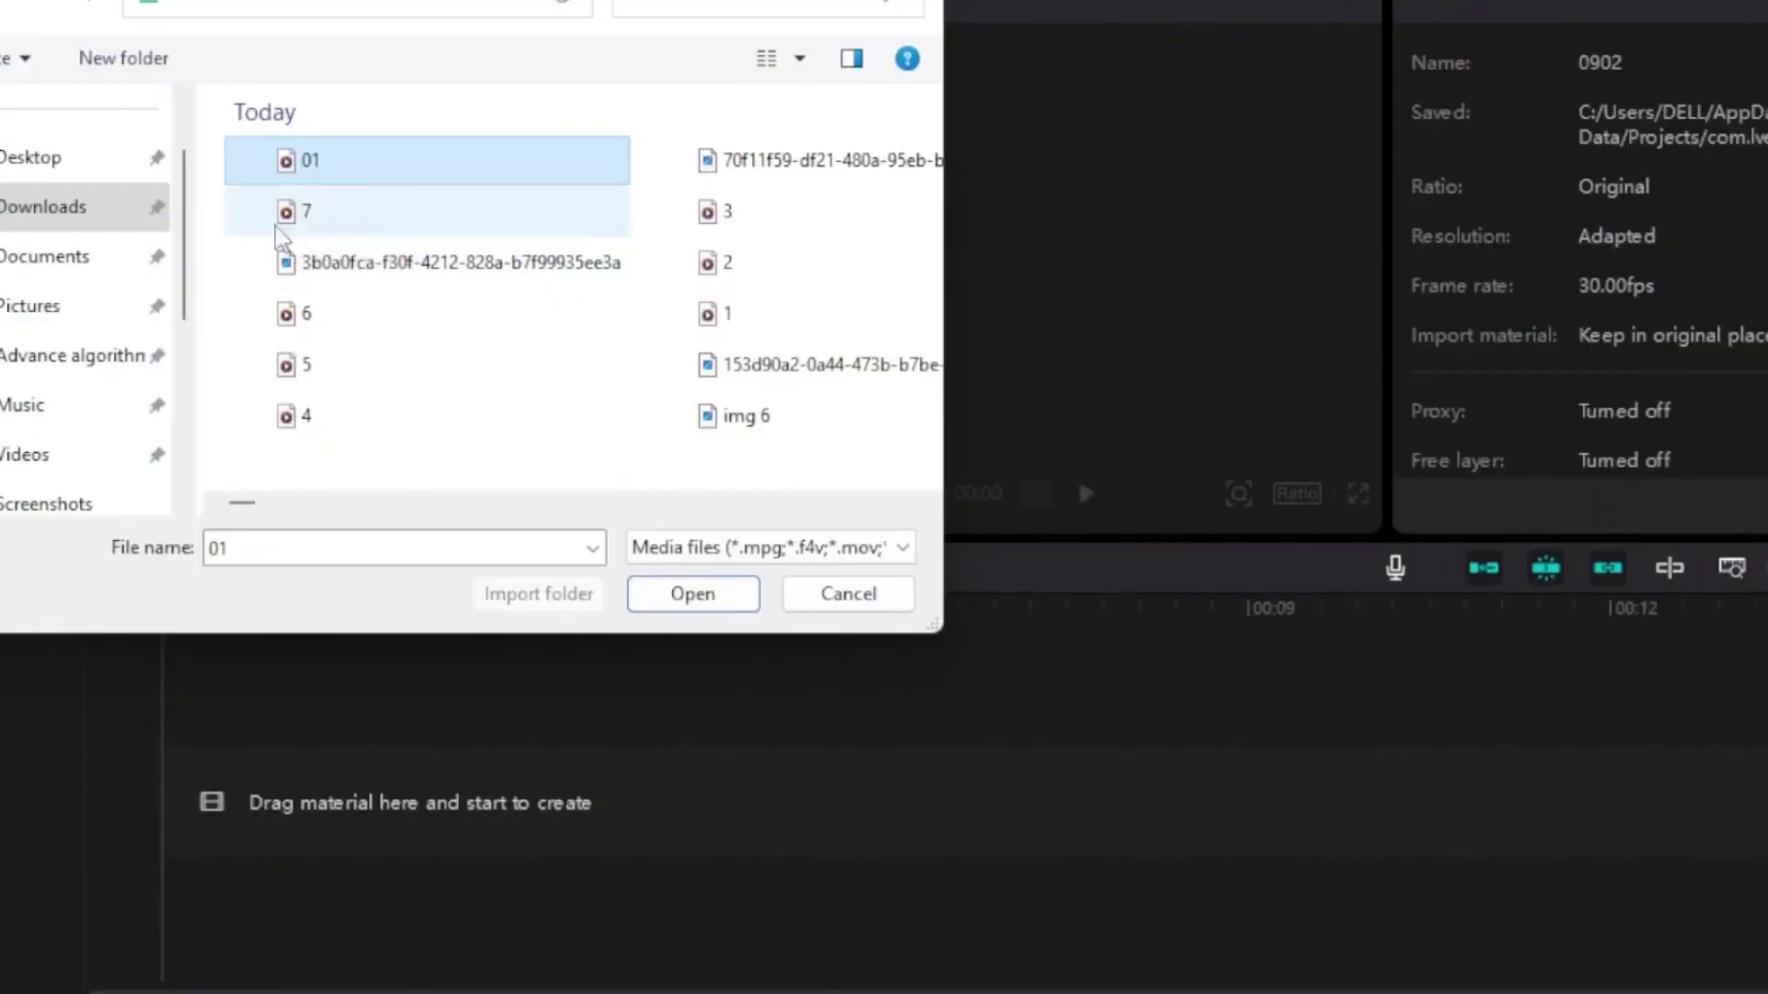
Step: Import 01.mp4 from Downloads and place clips 01.mp4, 1.mp4 and 2.mp4 one after another on the timeline
left_click(692, 593)
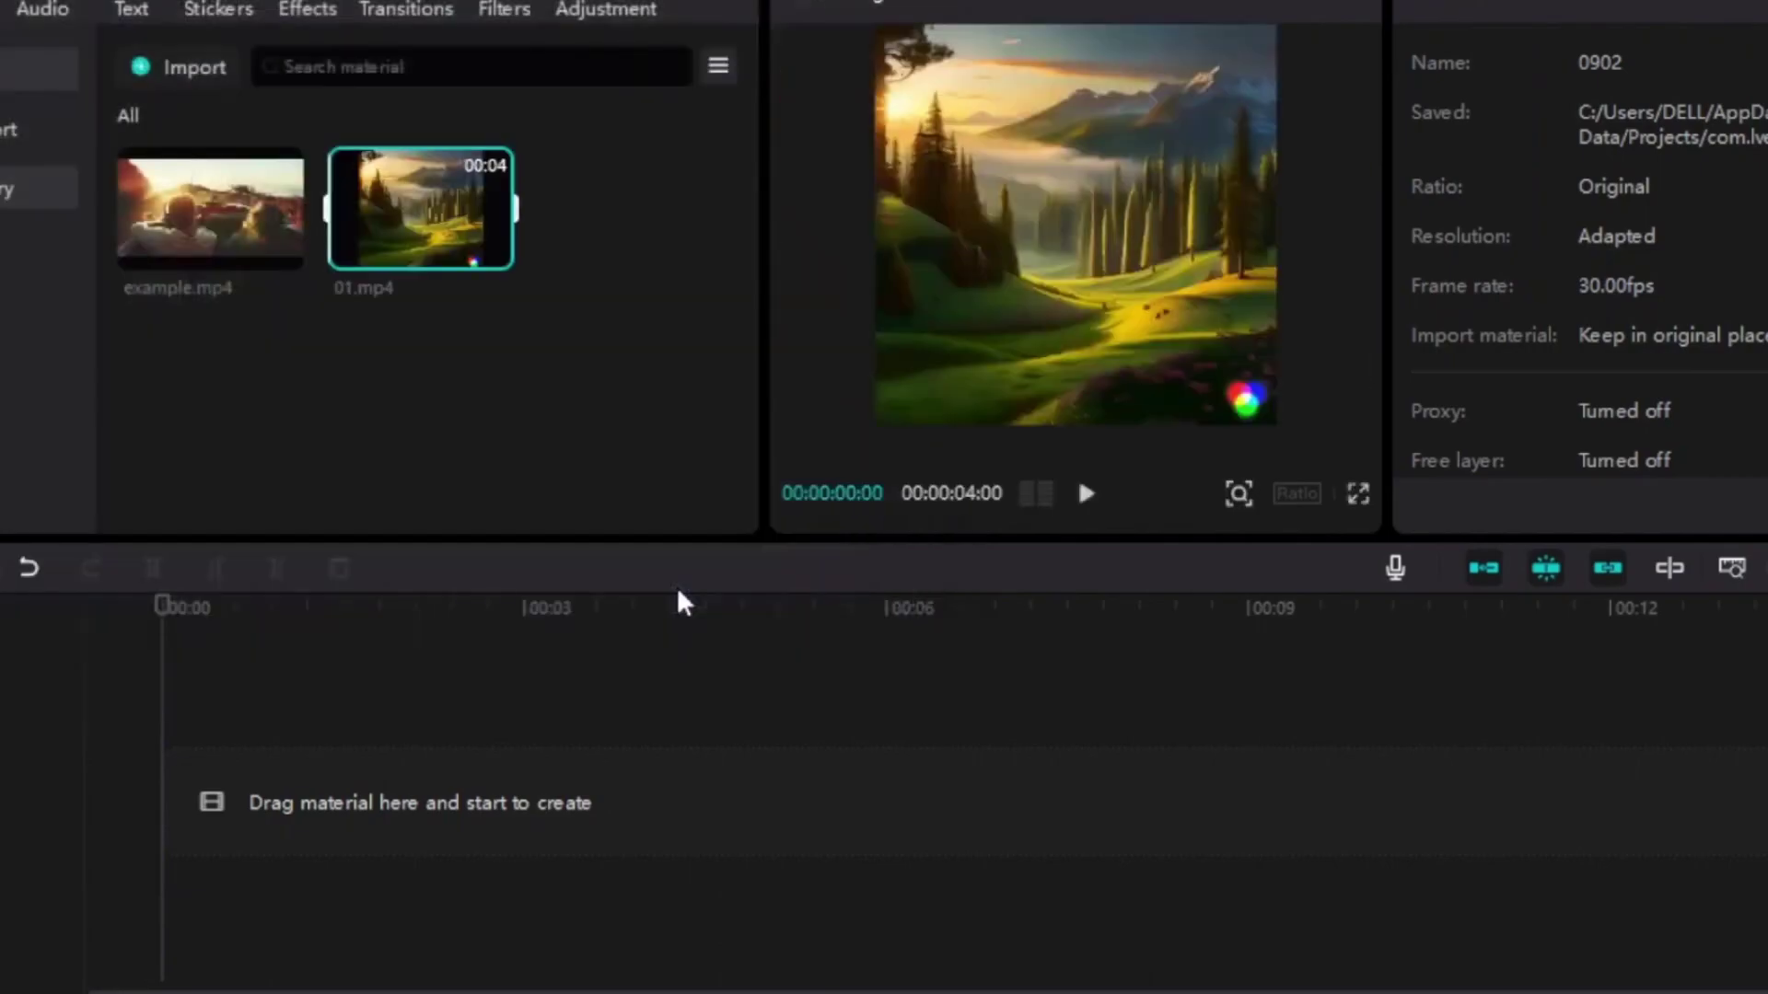
left_click_drag(184, 193, 204, 860)
left_click_drag(382, 268, 810, 829)
left_click_drag(553, 202, 1349, 785)
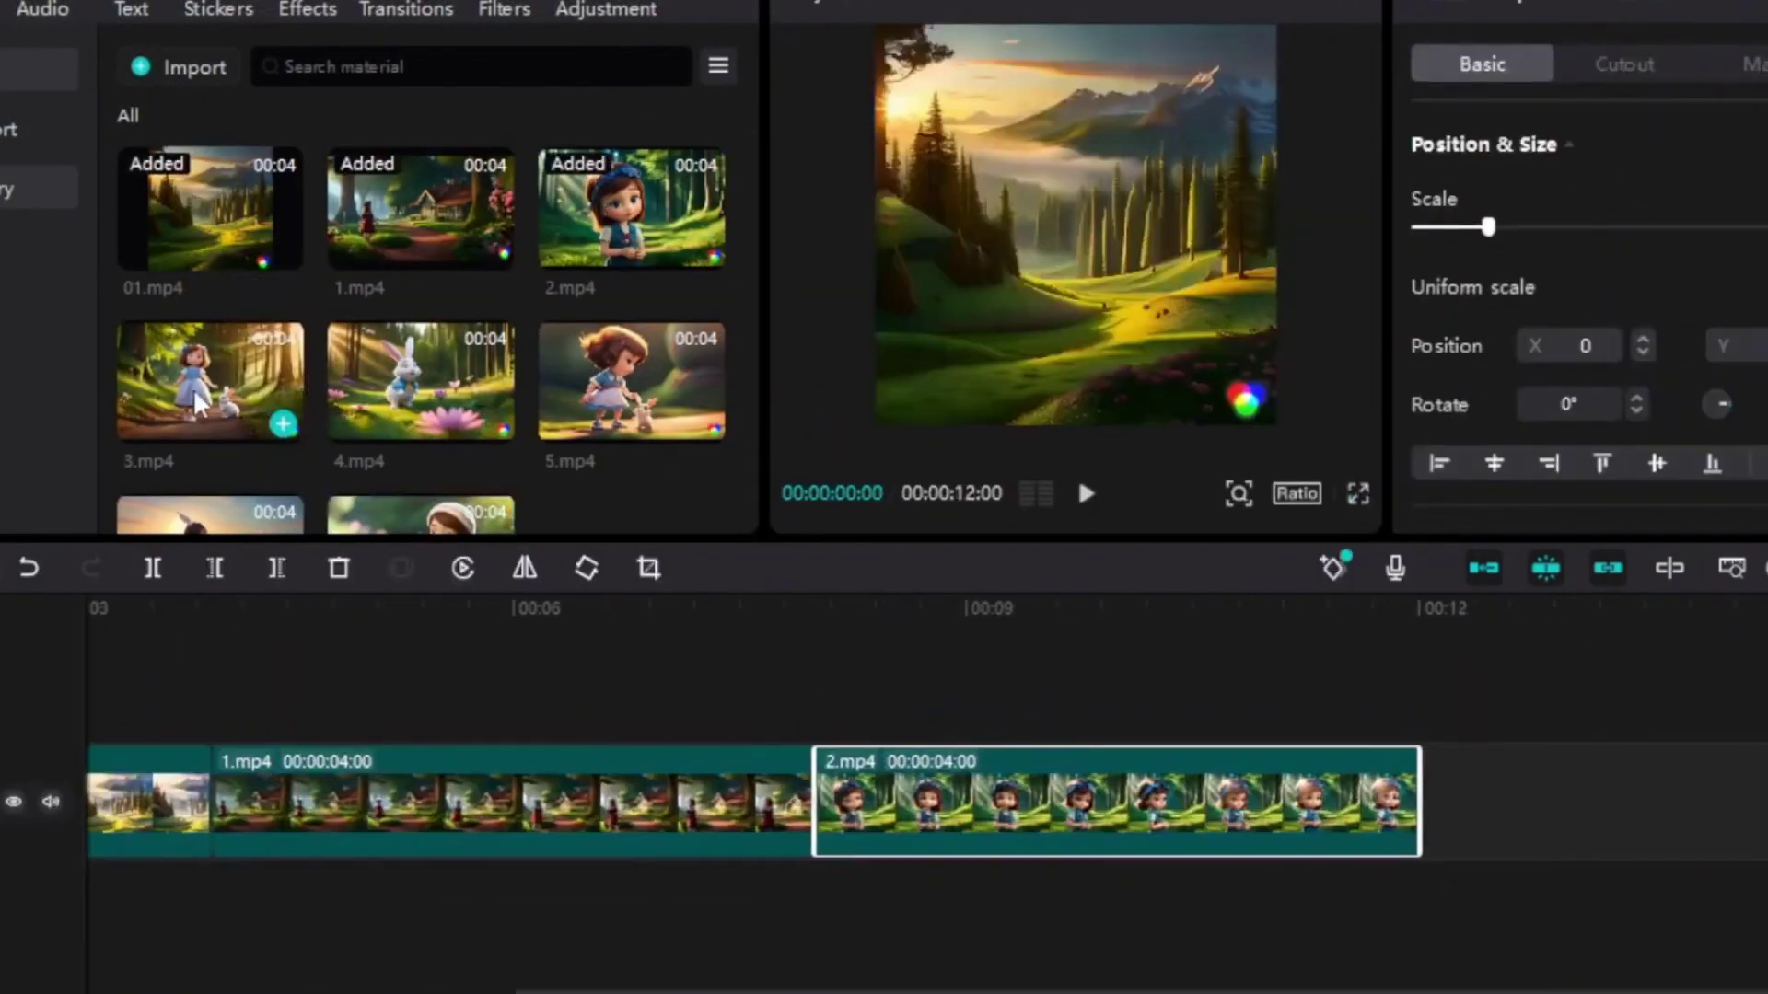
Step: Append clips 3.mp4, 4.mp4, 5.mp4, 6.mp4 and 7.mp4 in order at the end of the timeline
left_click_drag(239, 396, 1424, 813)
left_click_drag(420, 382, 1428, 789)
left_click_drag(631, 381, 1428, 811)
scroll(423, 368, "down", 2)
left_click_drag(210, 423, 1425, 859)
left_click_drag(1425, 859, 1427, 861)
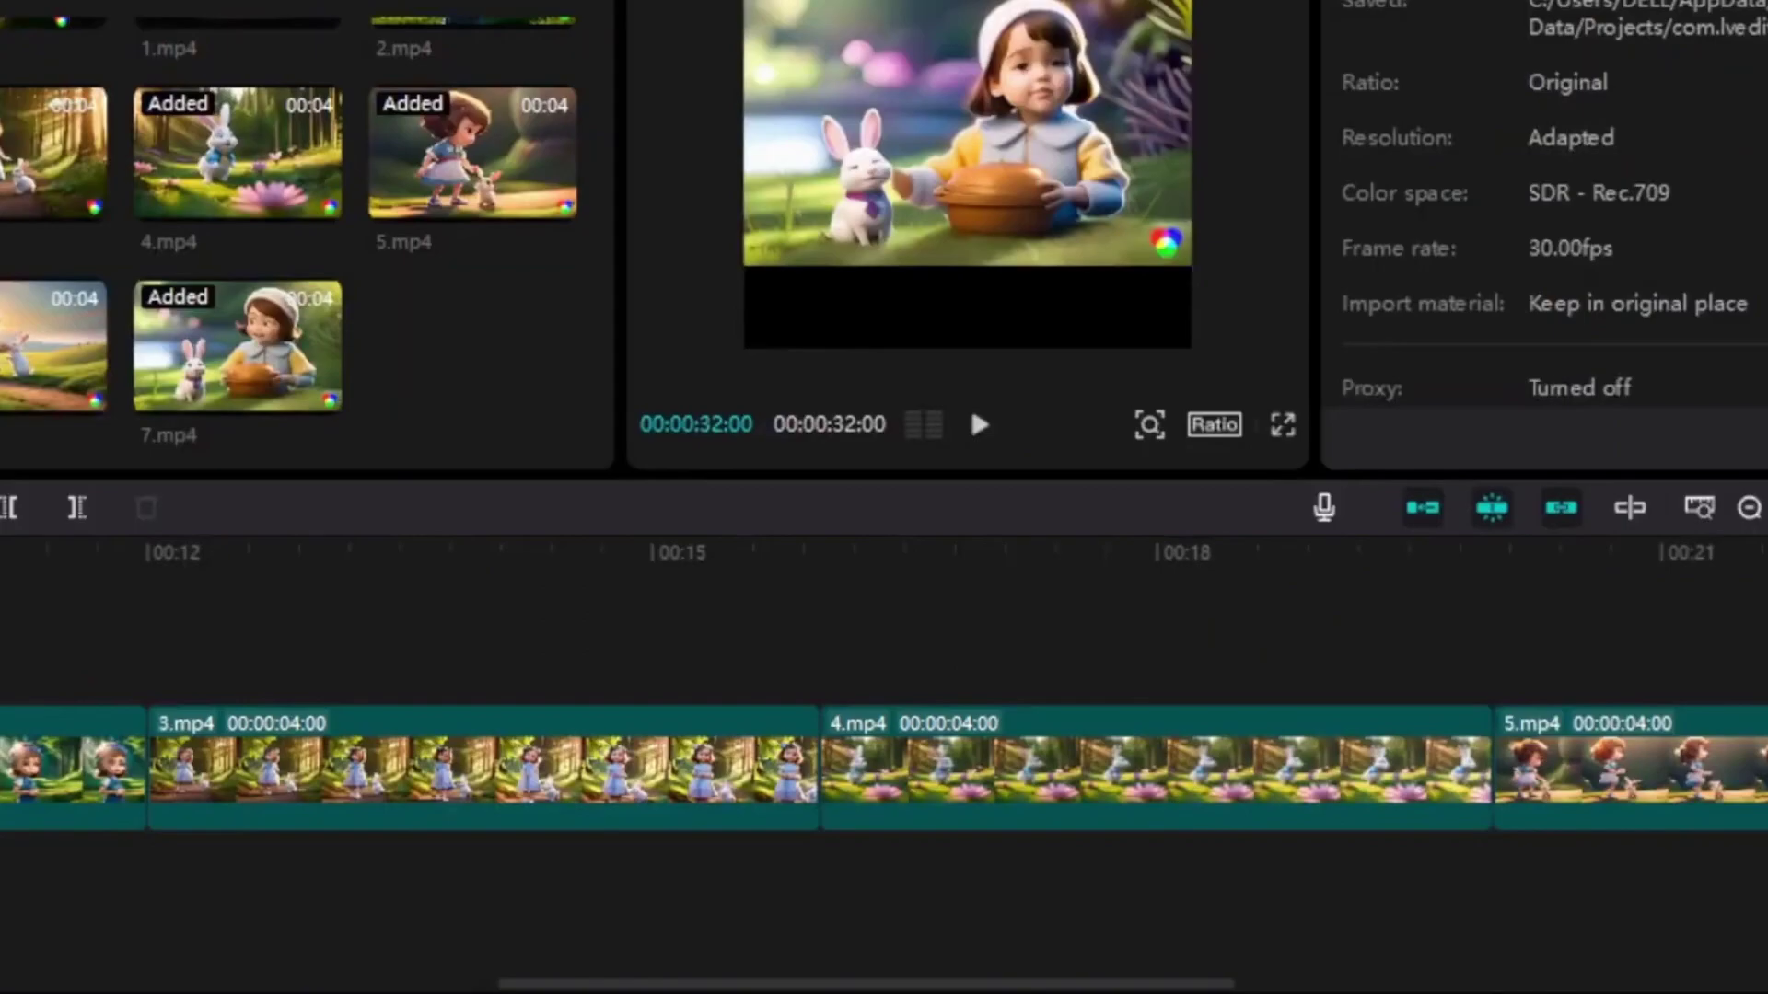
Step: Import Recording (11) and place the narration under the clips, aligned with the start of the timeline
key("ctrl+i")
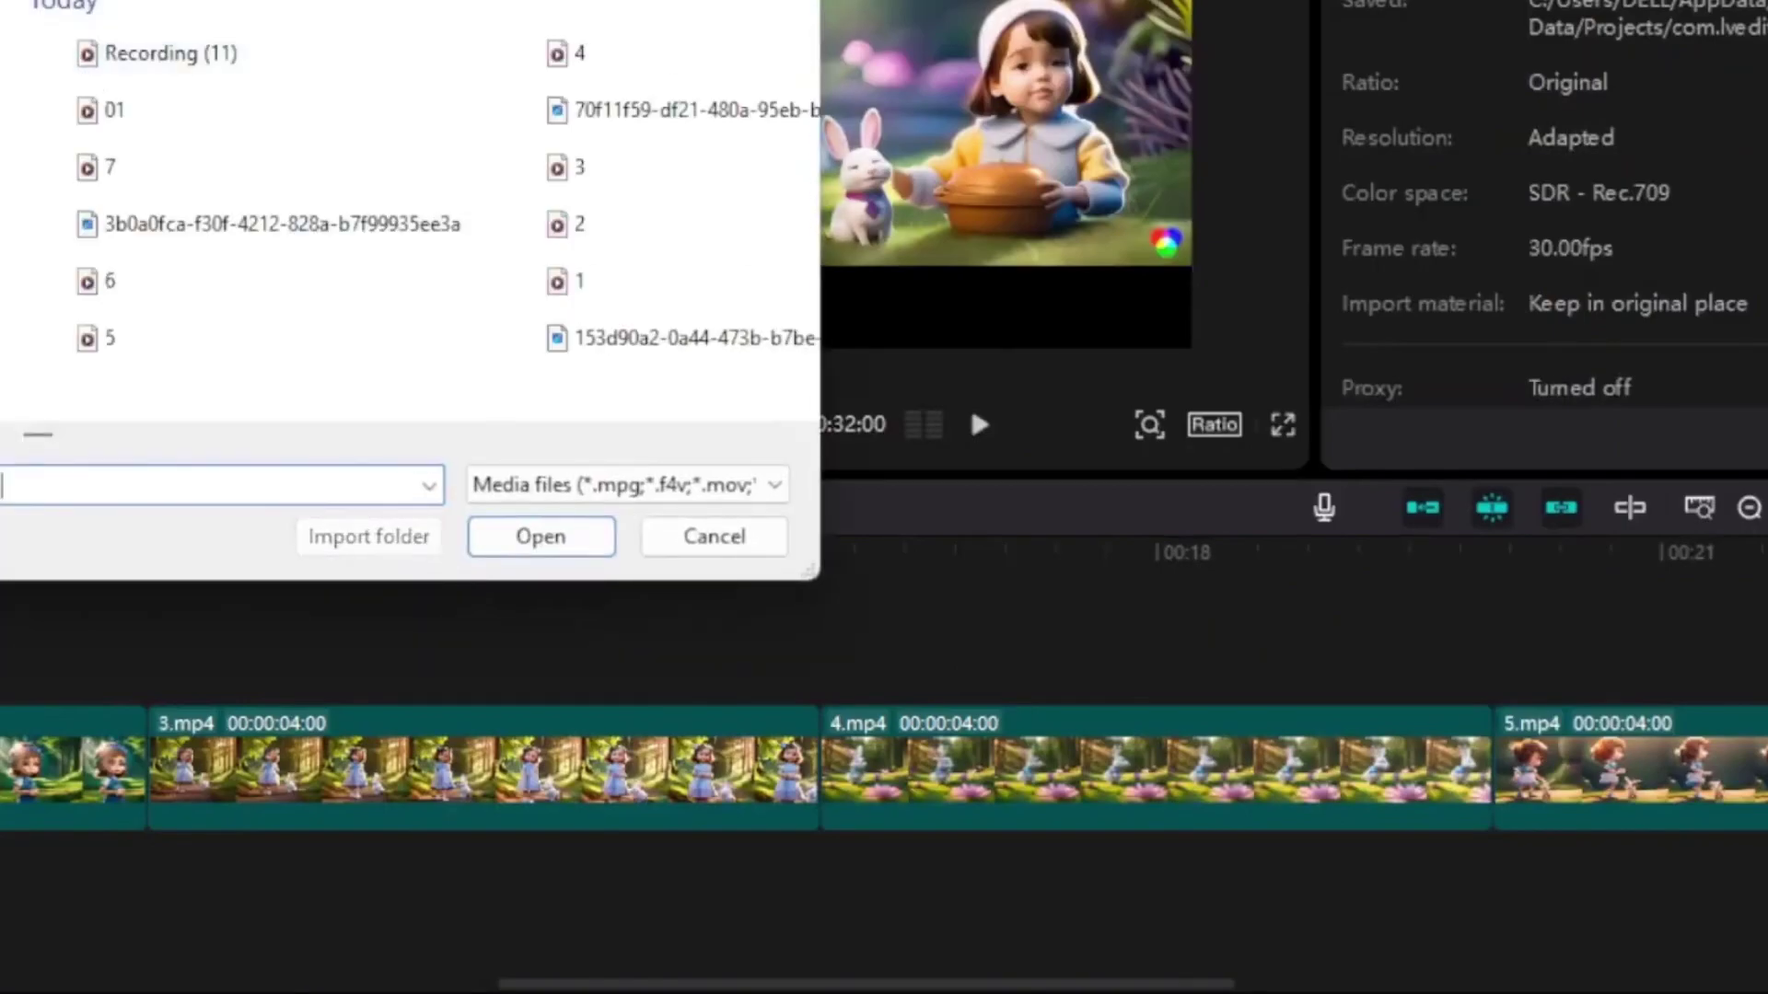
left_click(225, 61)
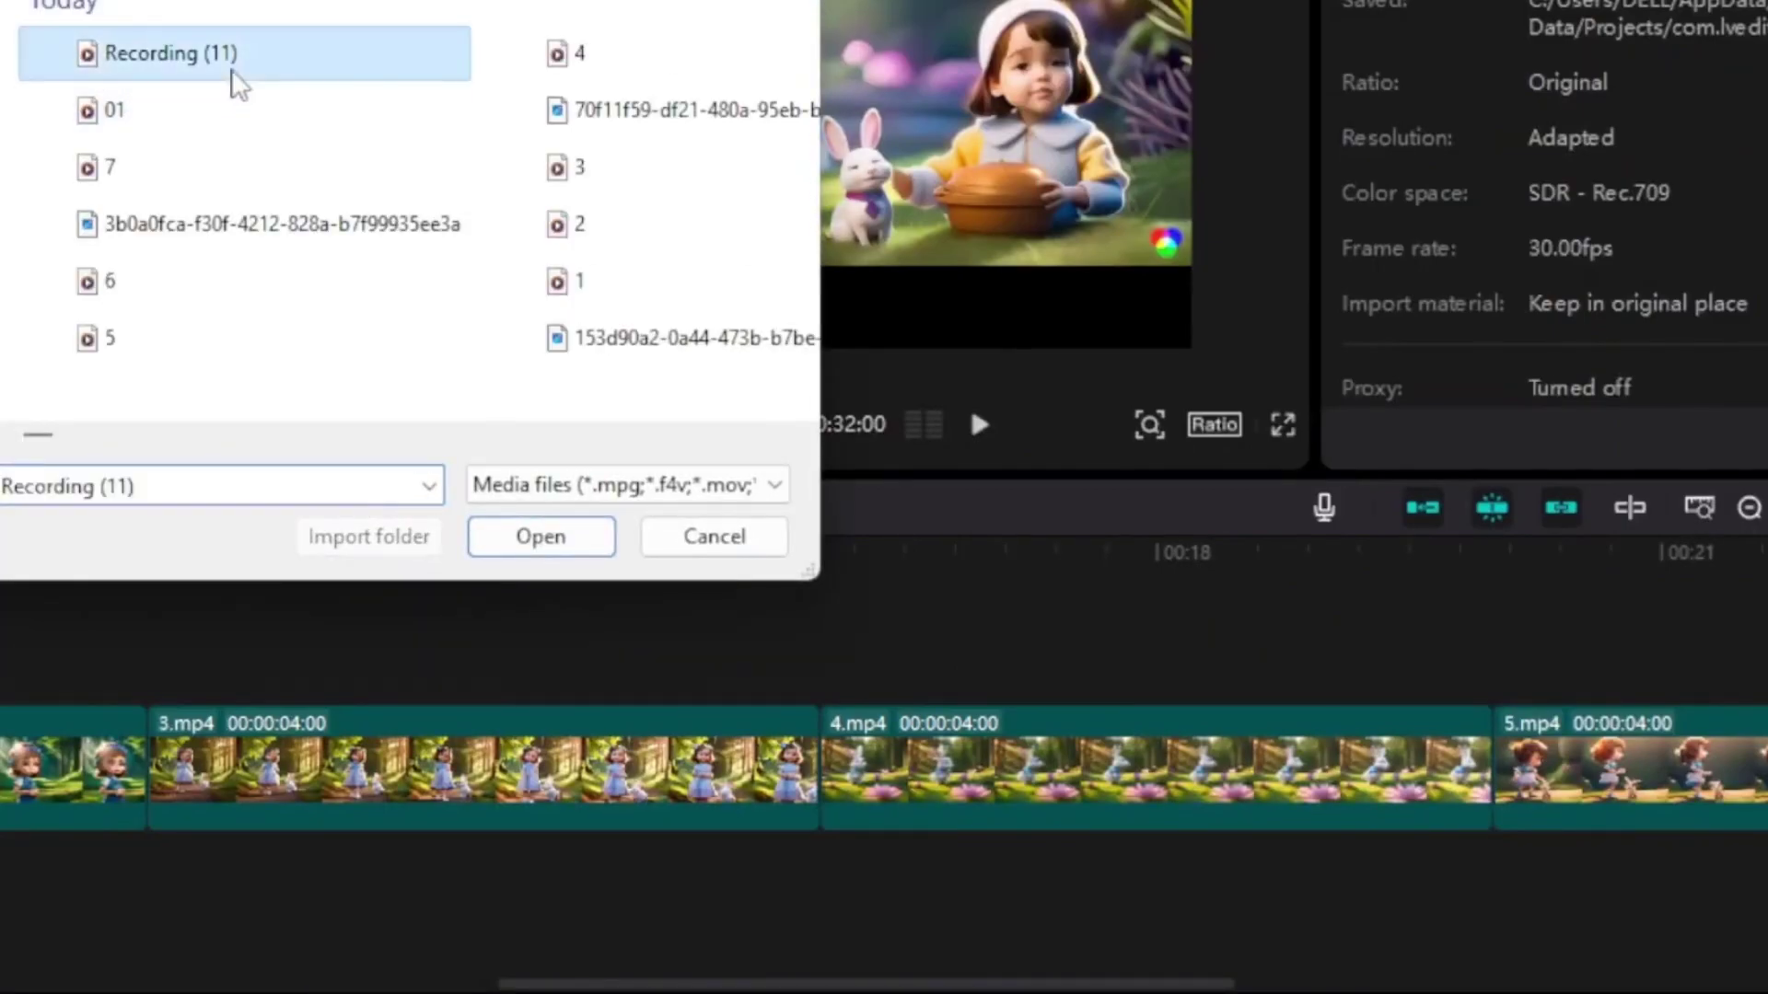
left_click(539, 534)
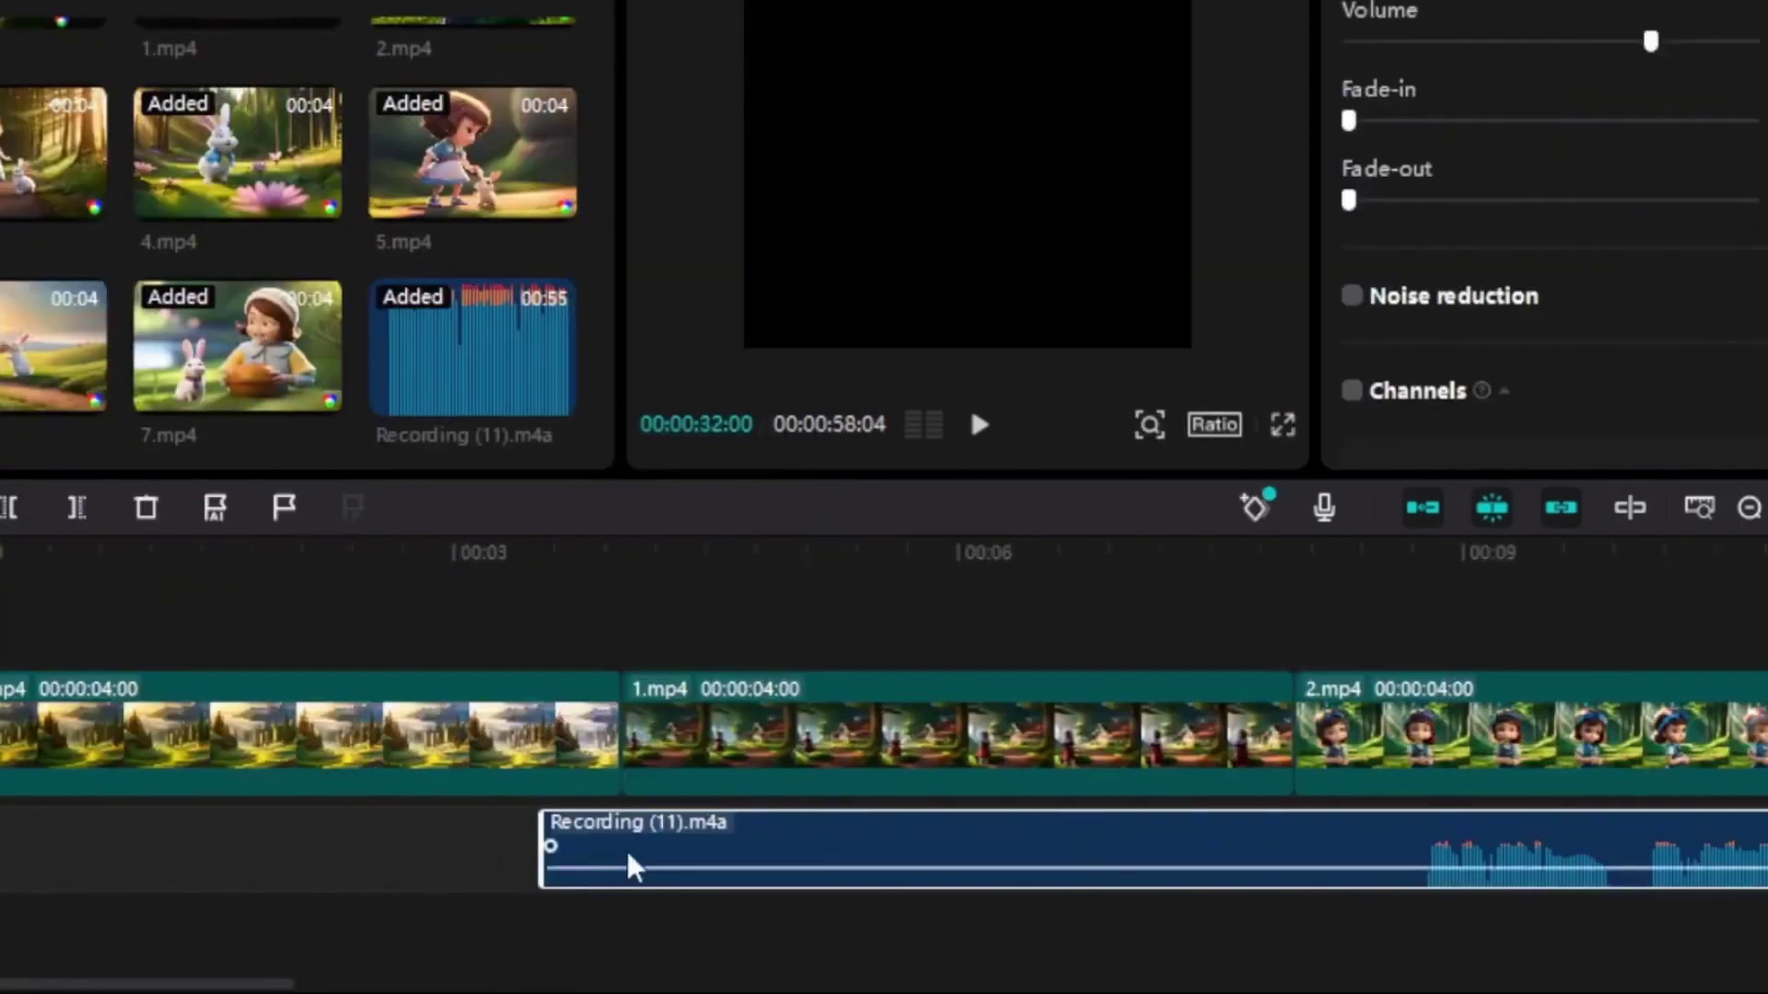
left_click_drag(641, 851, 64, 858)
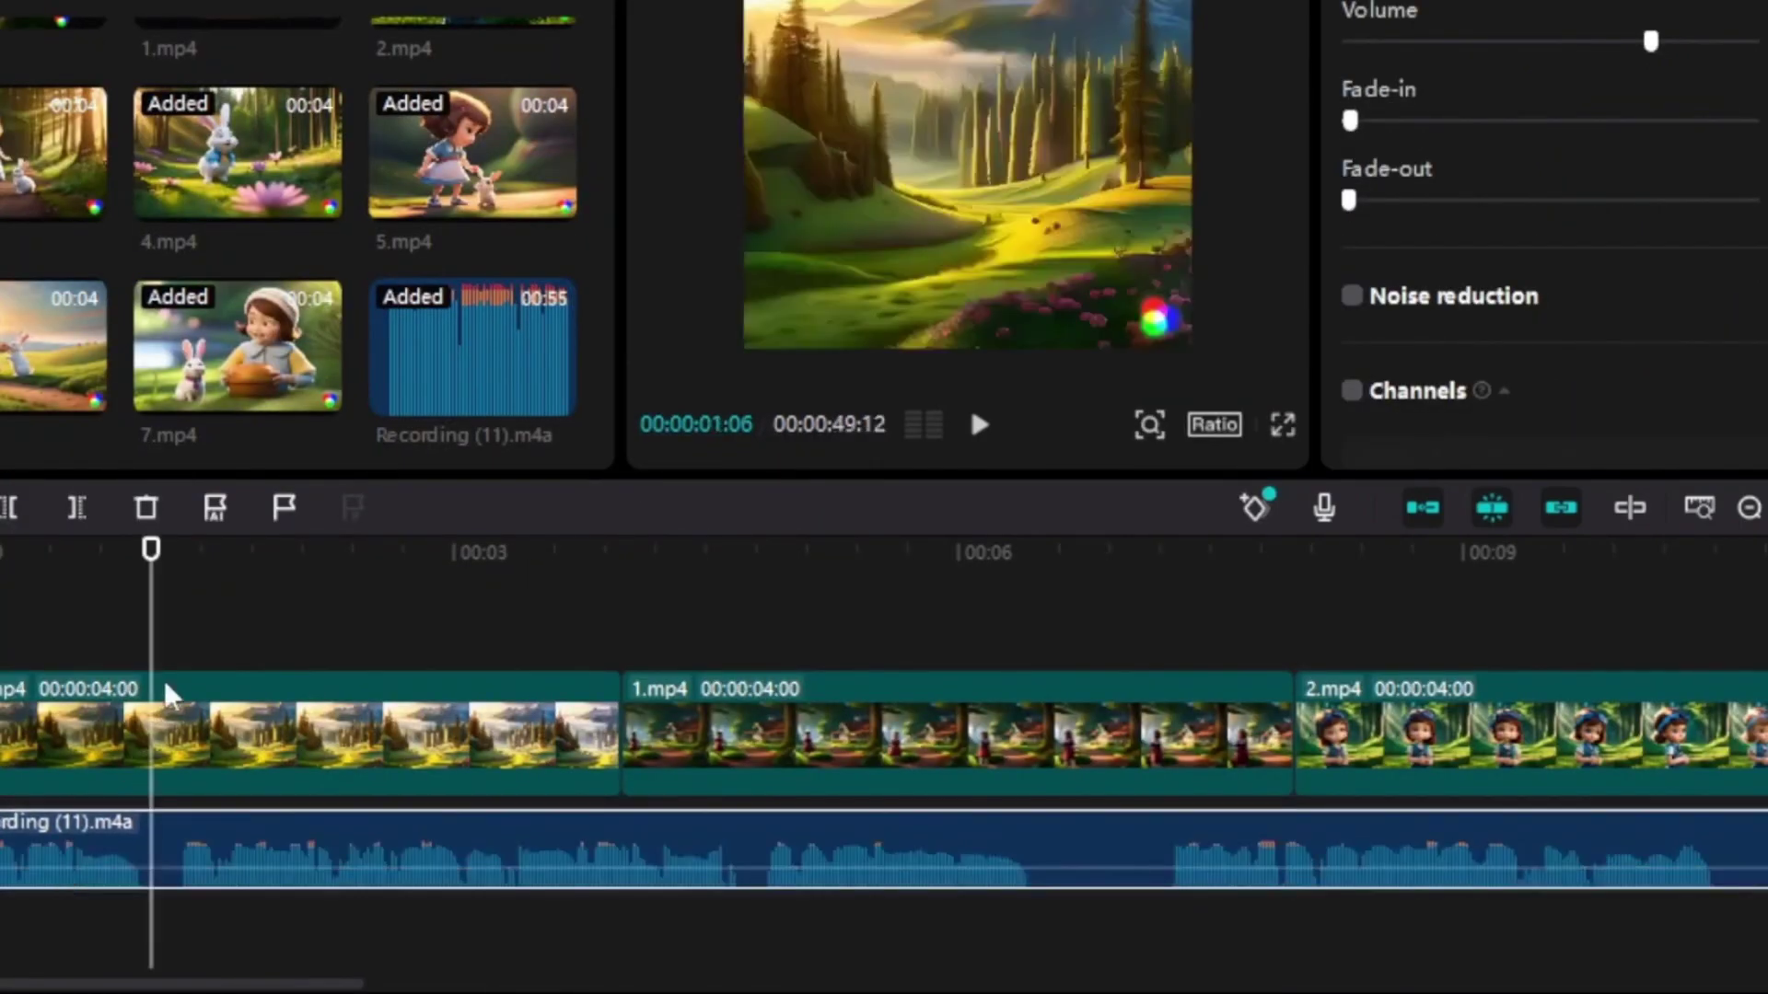
Step: Play the video from the beginning to check how the narration fits the first clips
left_click_drag(151, 557, 2, 556)
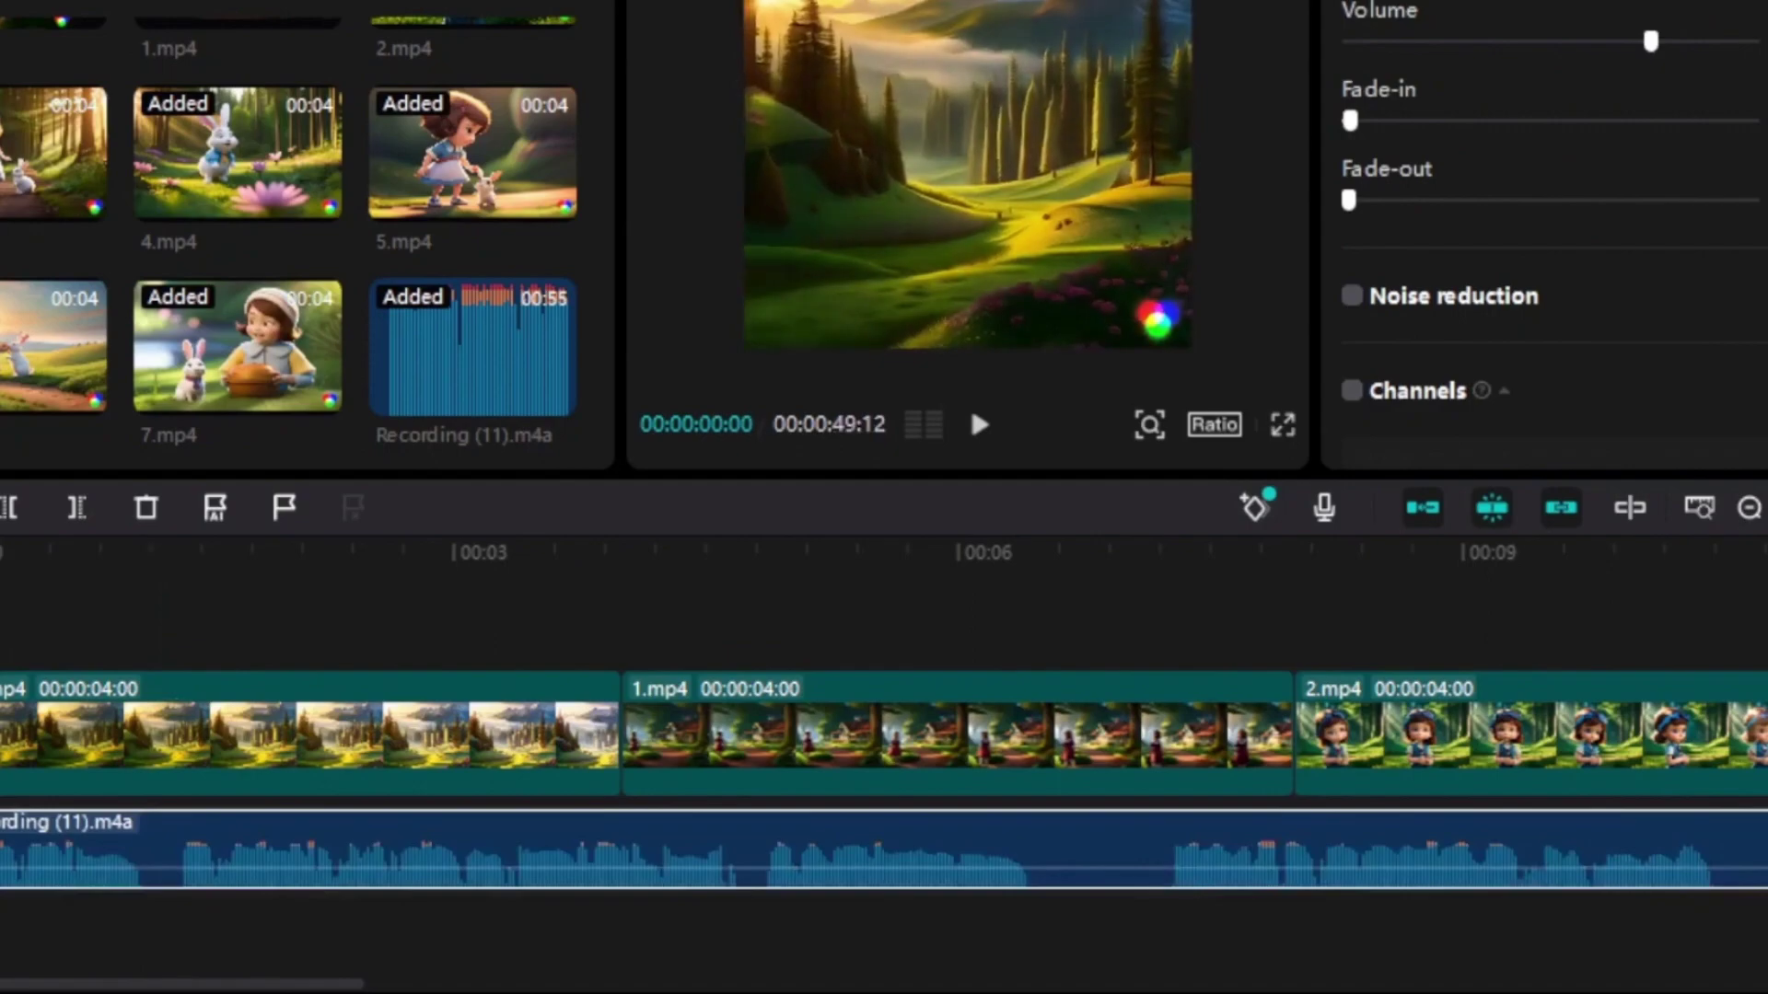
left_click(992, 429)
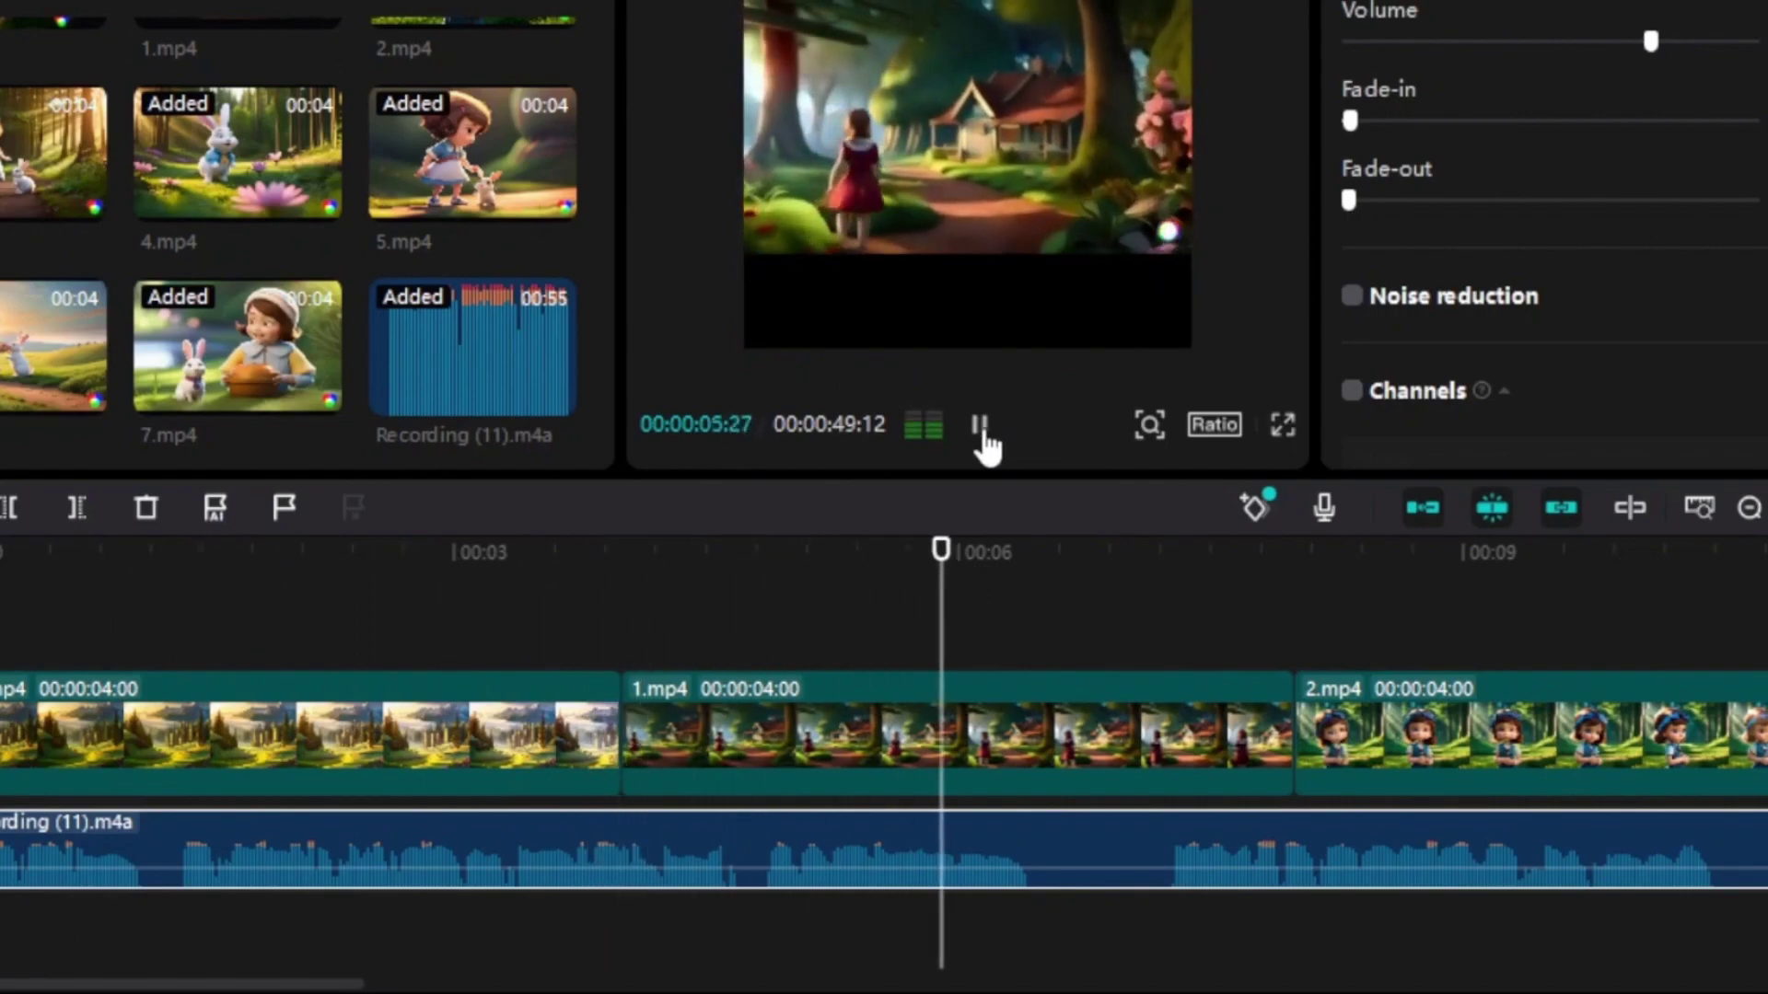
left_click(983, 433)
left_click(982, 432)
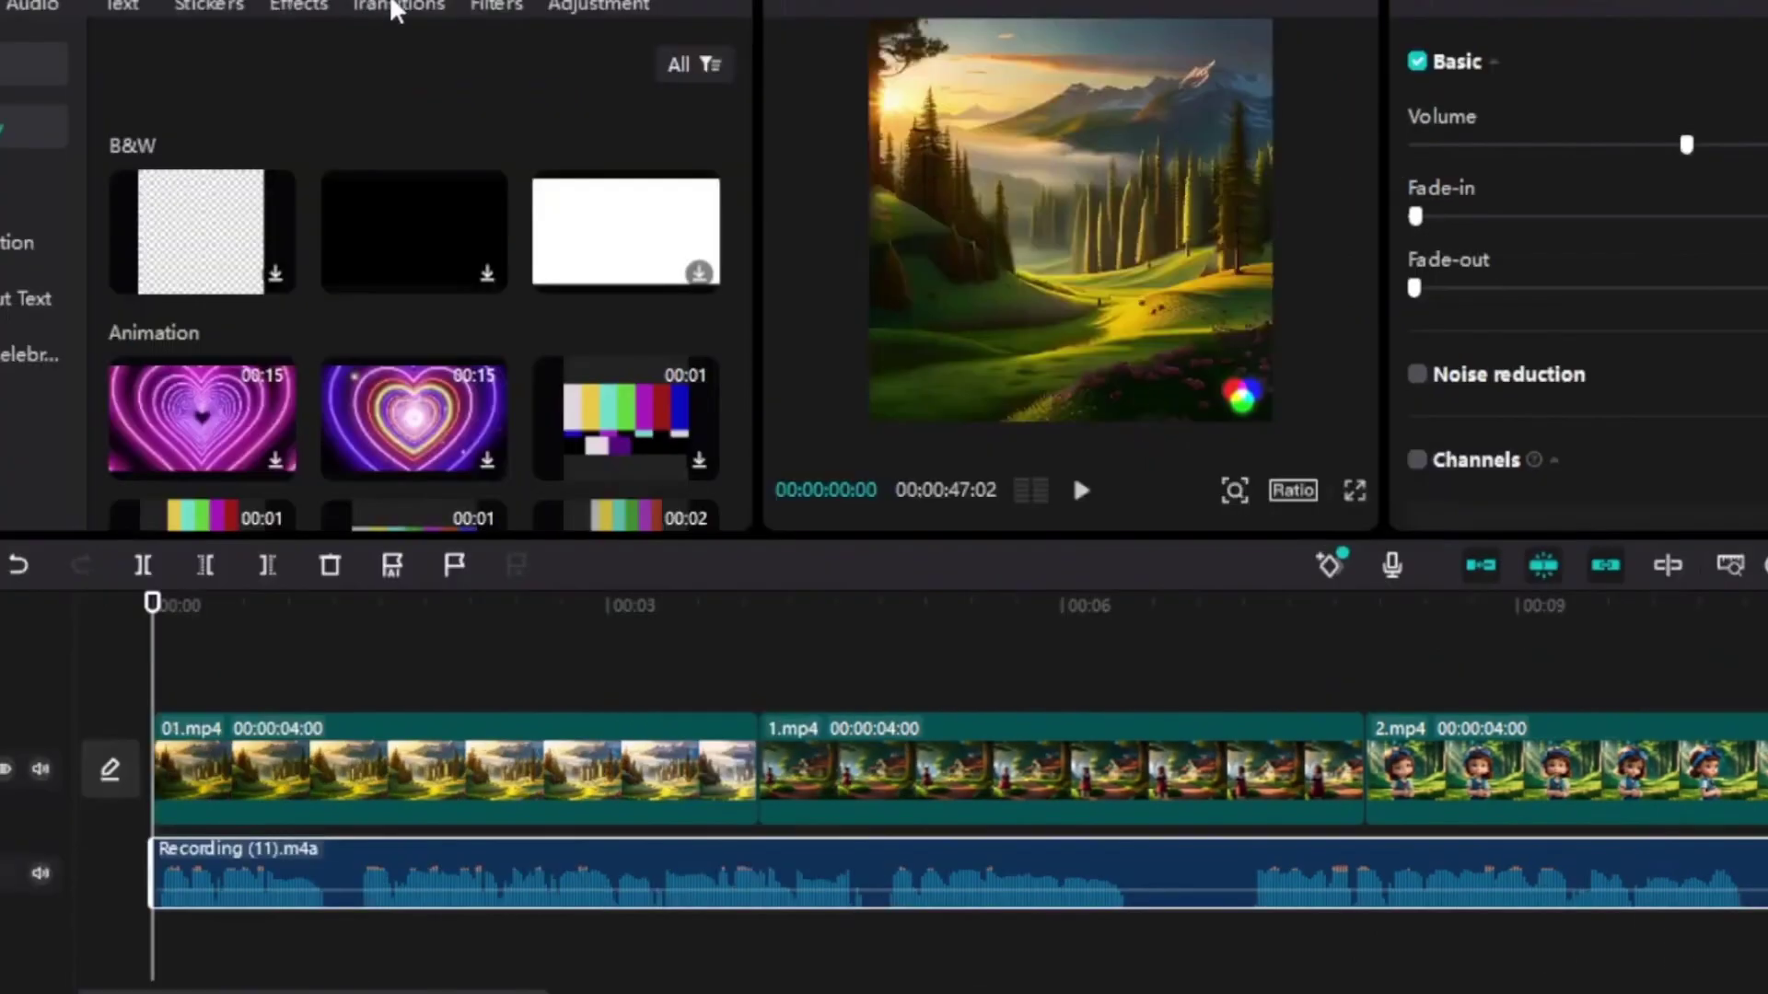
Step: Add a Down transition between 01.mp4 and 1.mp4 and a Flip transition between 1.mp4 and 2.mp4
left_click(396, 8)
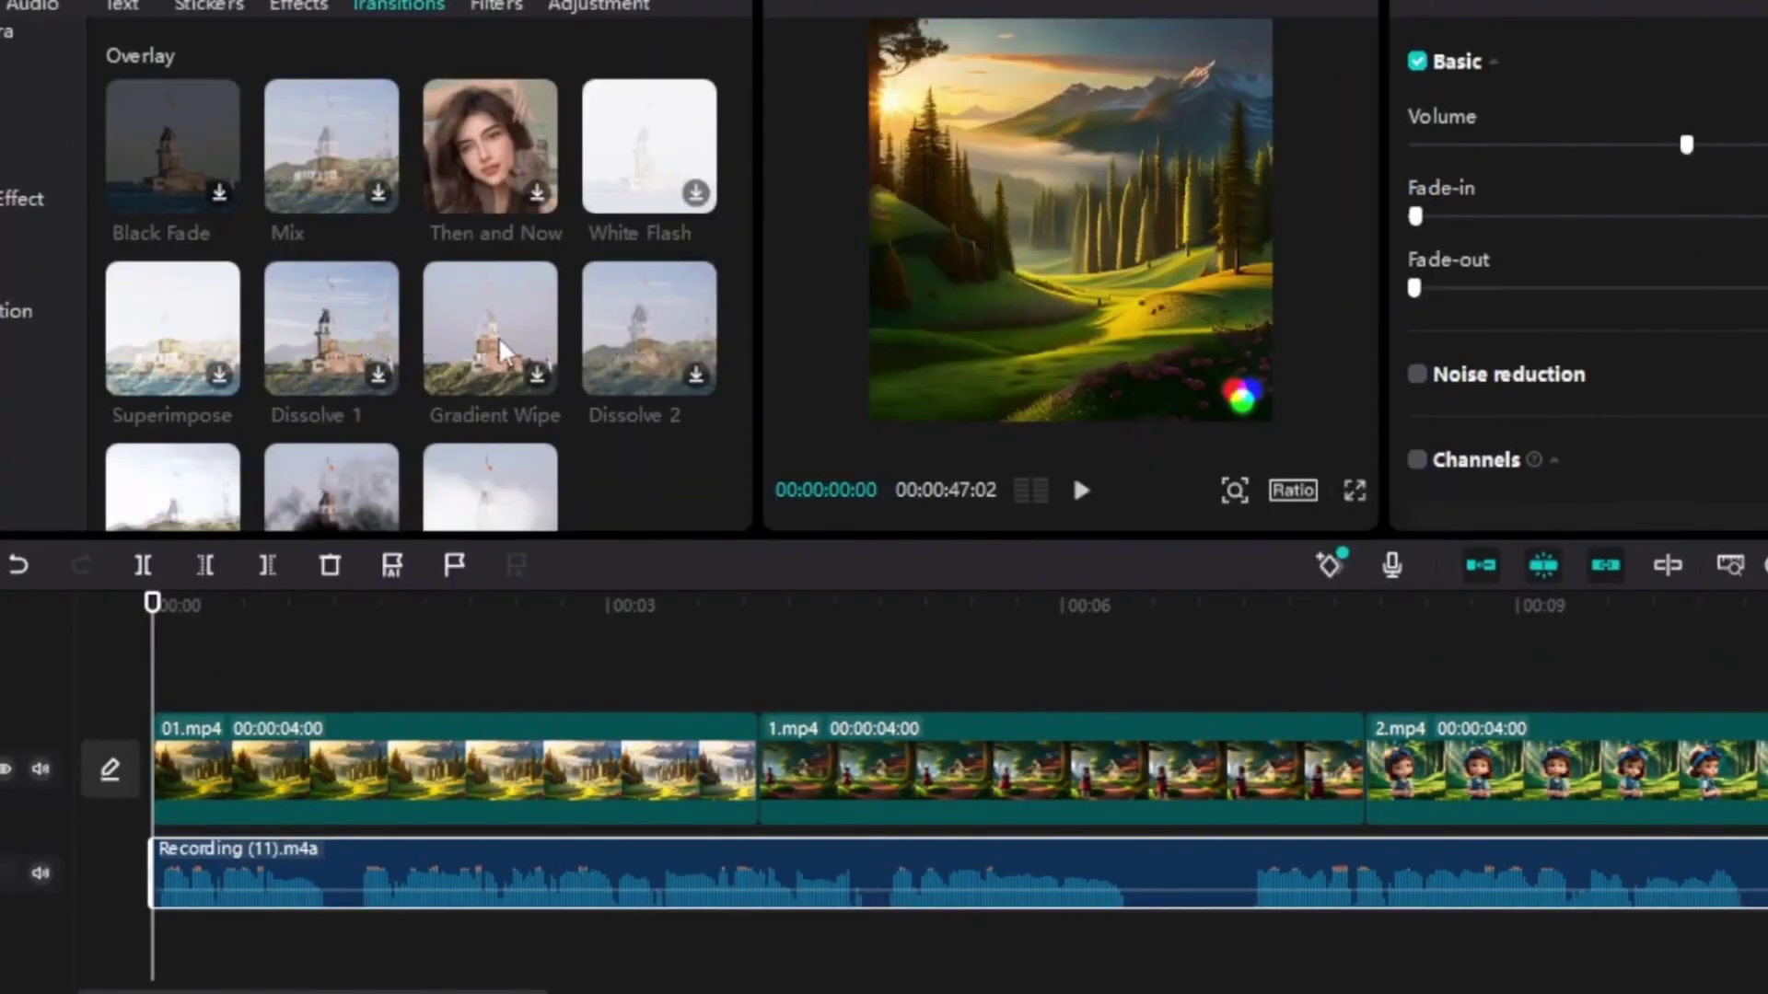
scroll(501, 345, "down", 15)
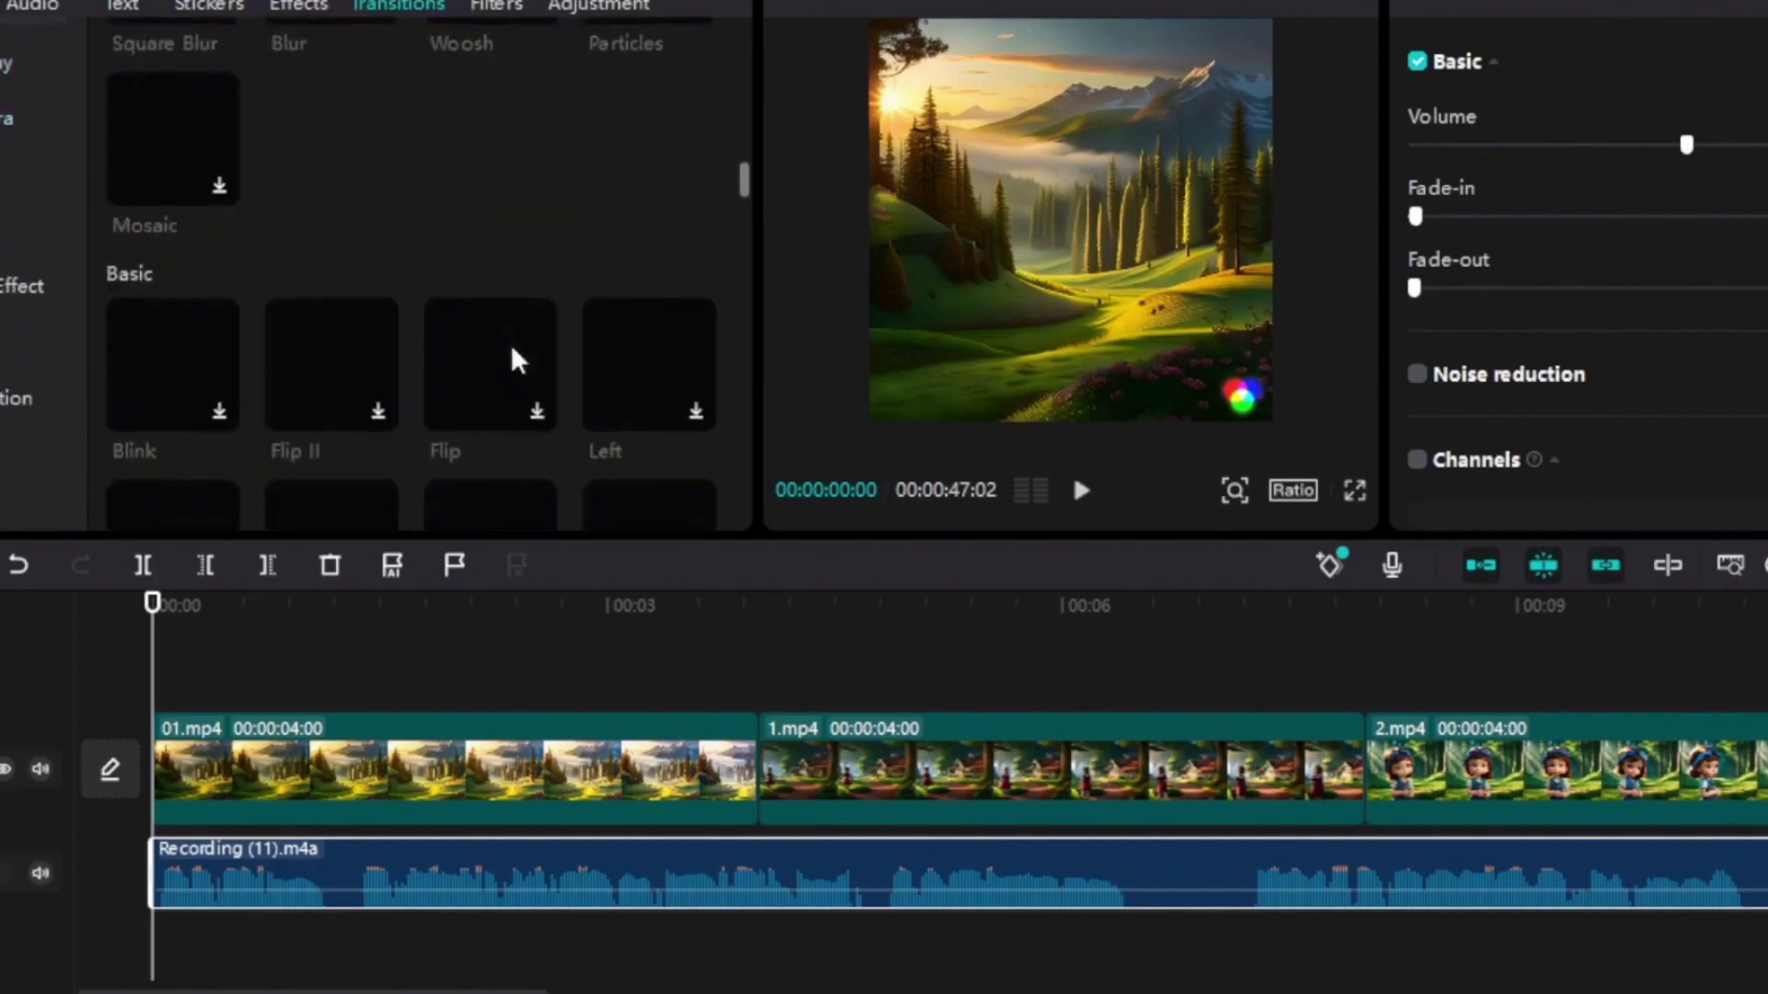
scroll(514, 357, "up", 15)
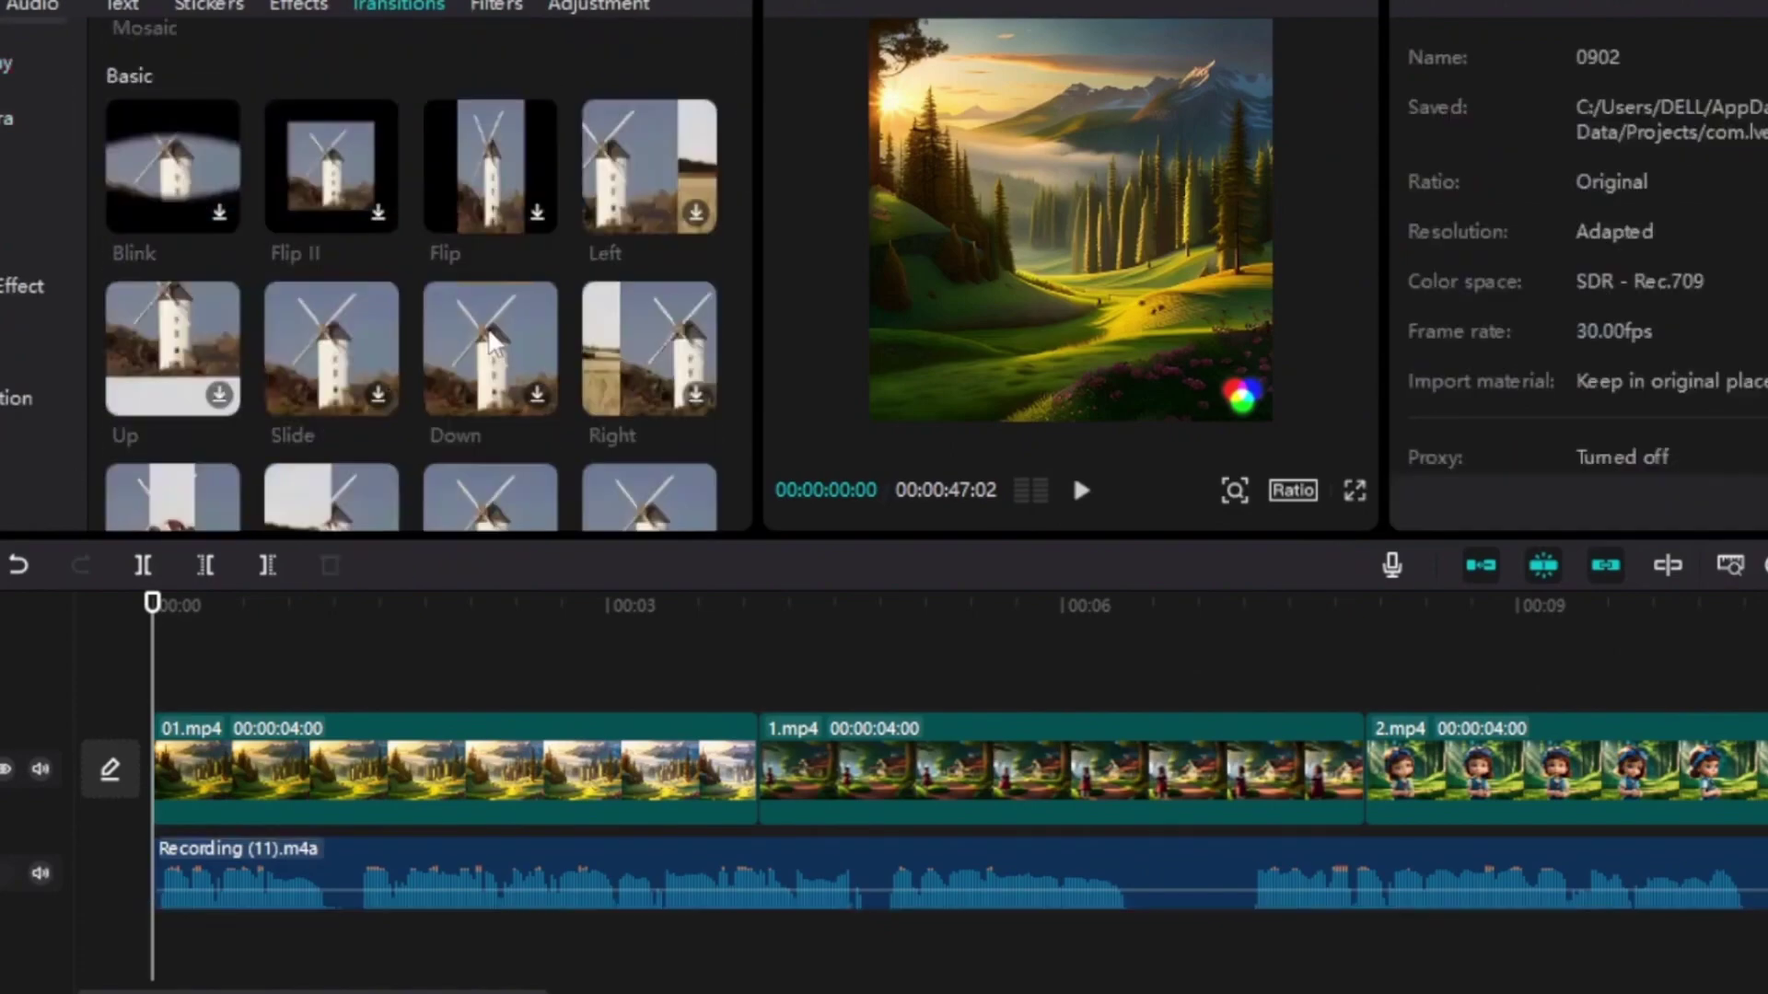
left_click_drag(493, 345, 756, 769)
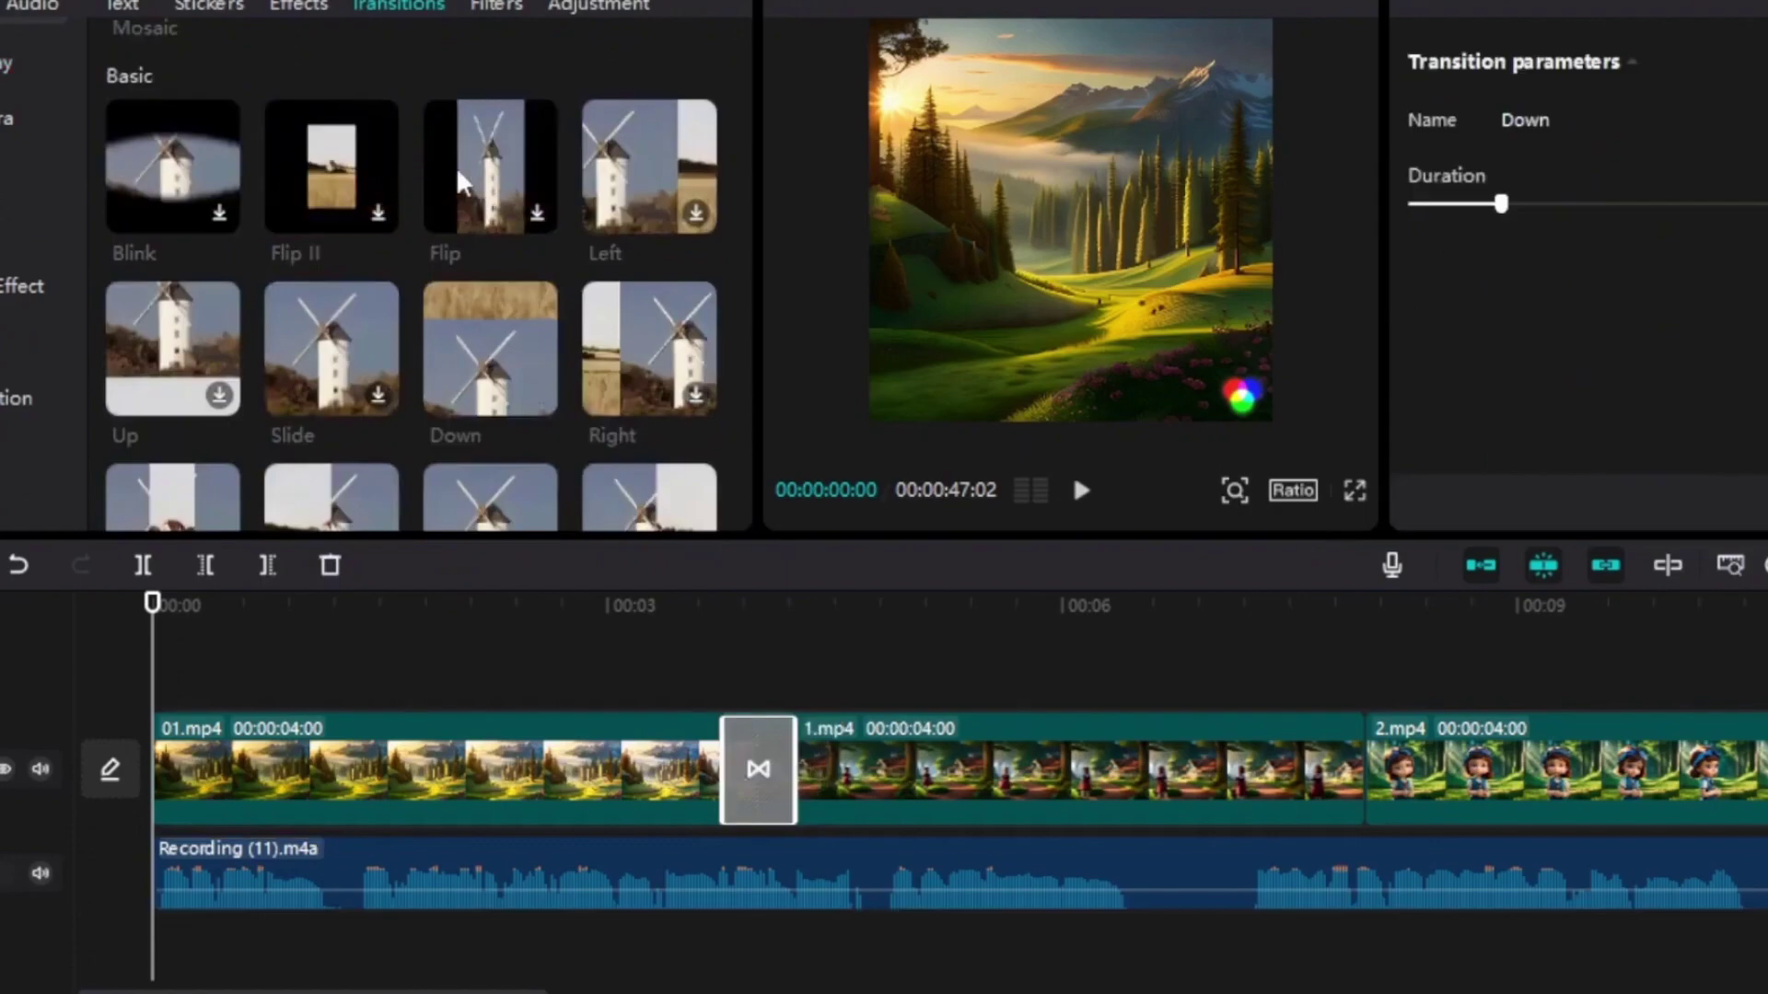
left_click_drag(461, 181, 1372, 773)
Step: Add a Left transition between 2.mp4 and 3.mp4 and a Right transition between 3.mp4 and 4.mp4
scroll(1687, 764, "right", 5)
left_click(1688, 764)
key("Delete")
left_click_drag(536, 106, 1070, 755)
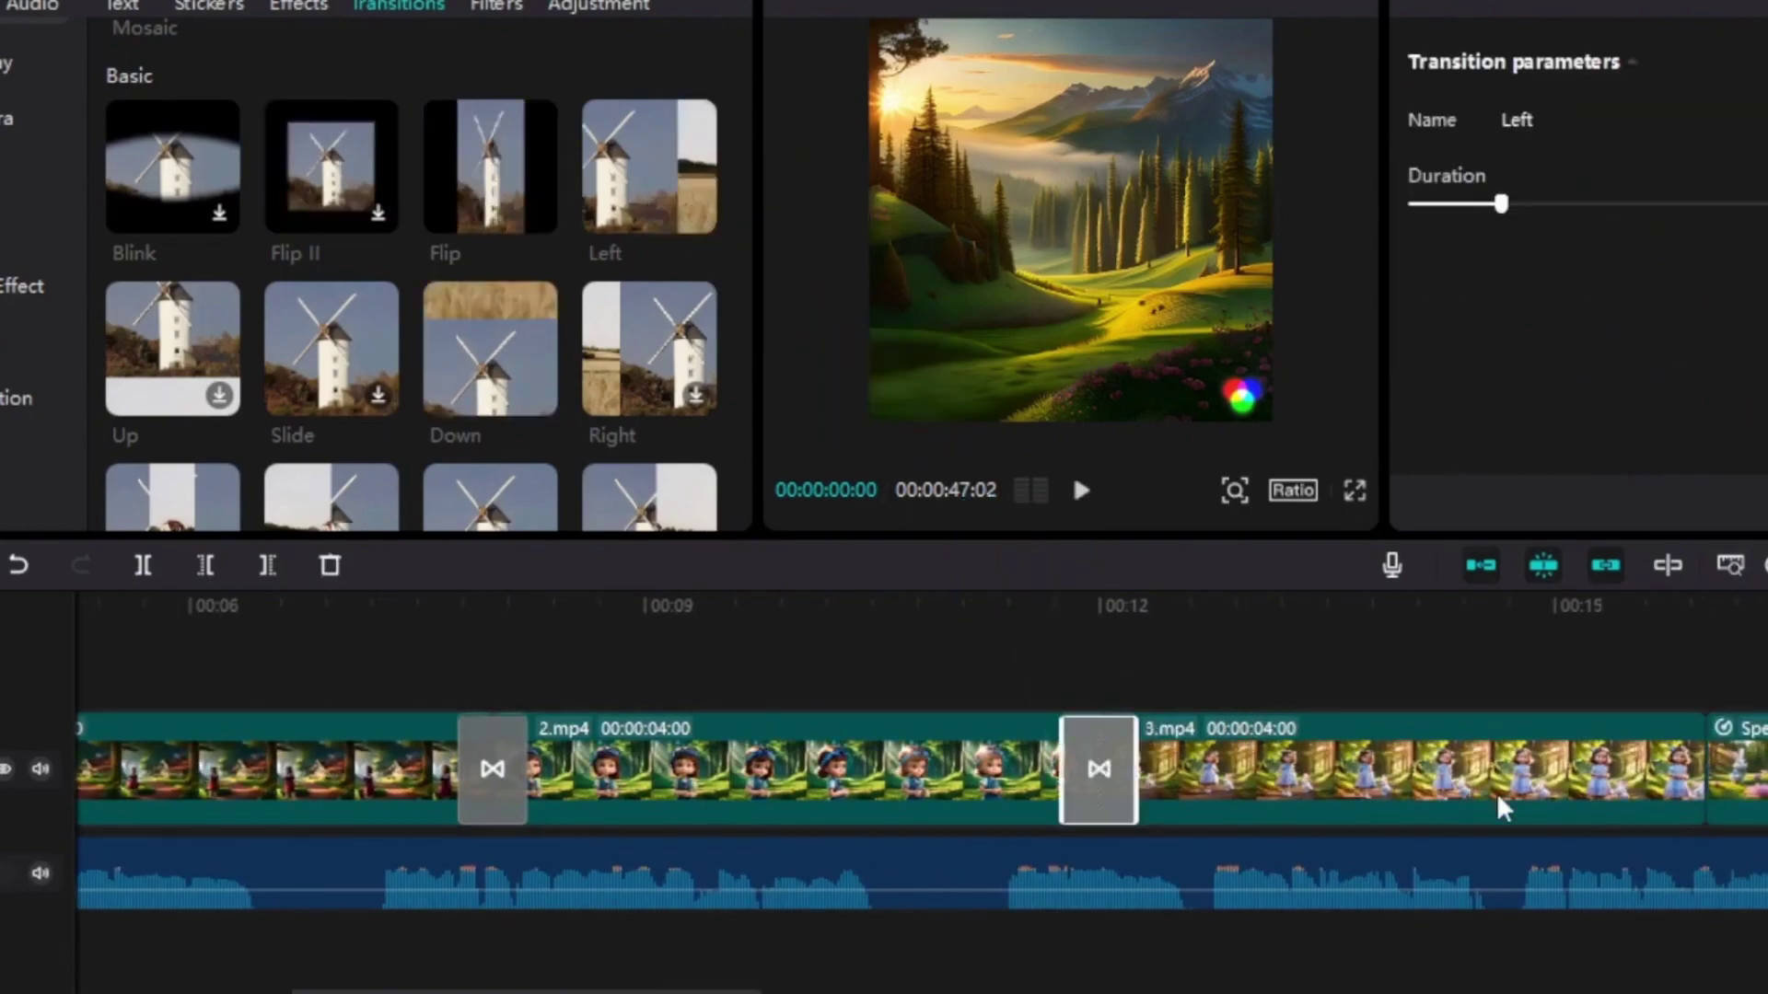
scroll(1500, 803, "right", 5)
left_click_drag(645, 364, 925, 768)
Step: Add Open Vertically, Wipe Down and Wipe Up transitions at the joints between 4.mp4, 5.mp4, 6.mp4 and 7.mp4
scroll(1252, 790, "right", 5)
scroll(1252, 790, "left", 5)
scroll(1252, 790, "right", 7)
scroll(651, 426, "down", 3)
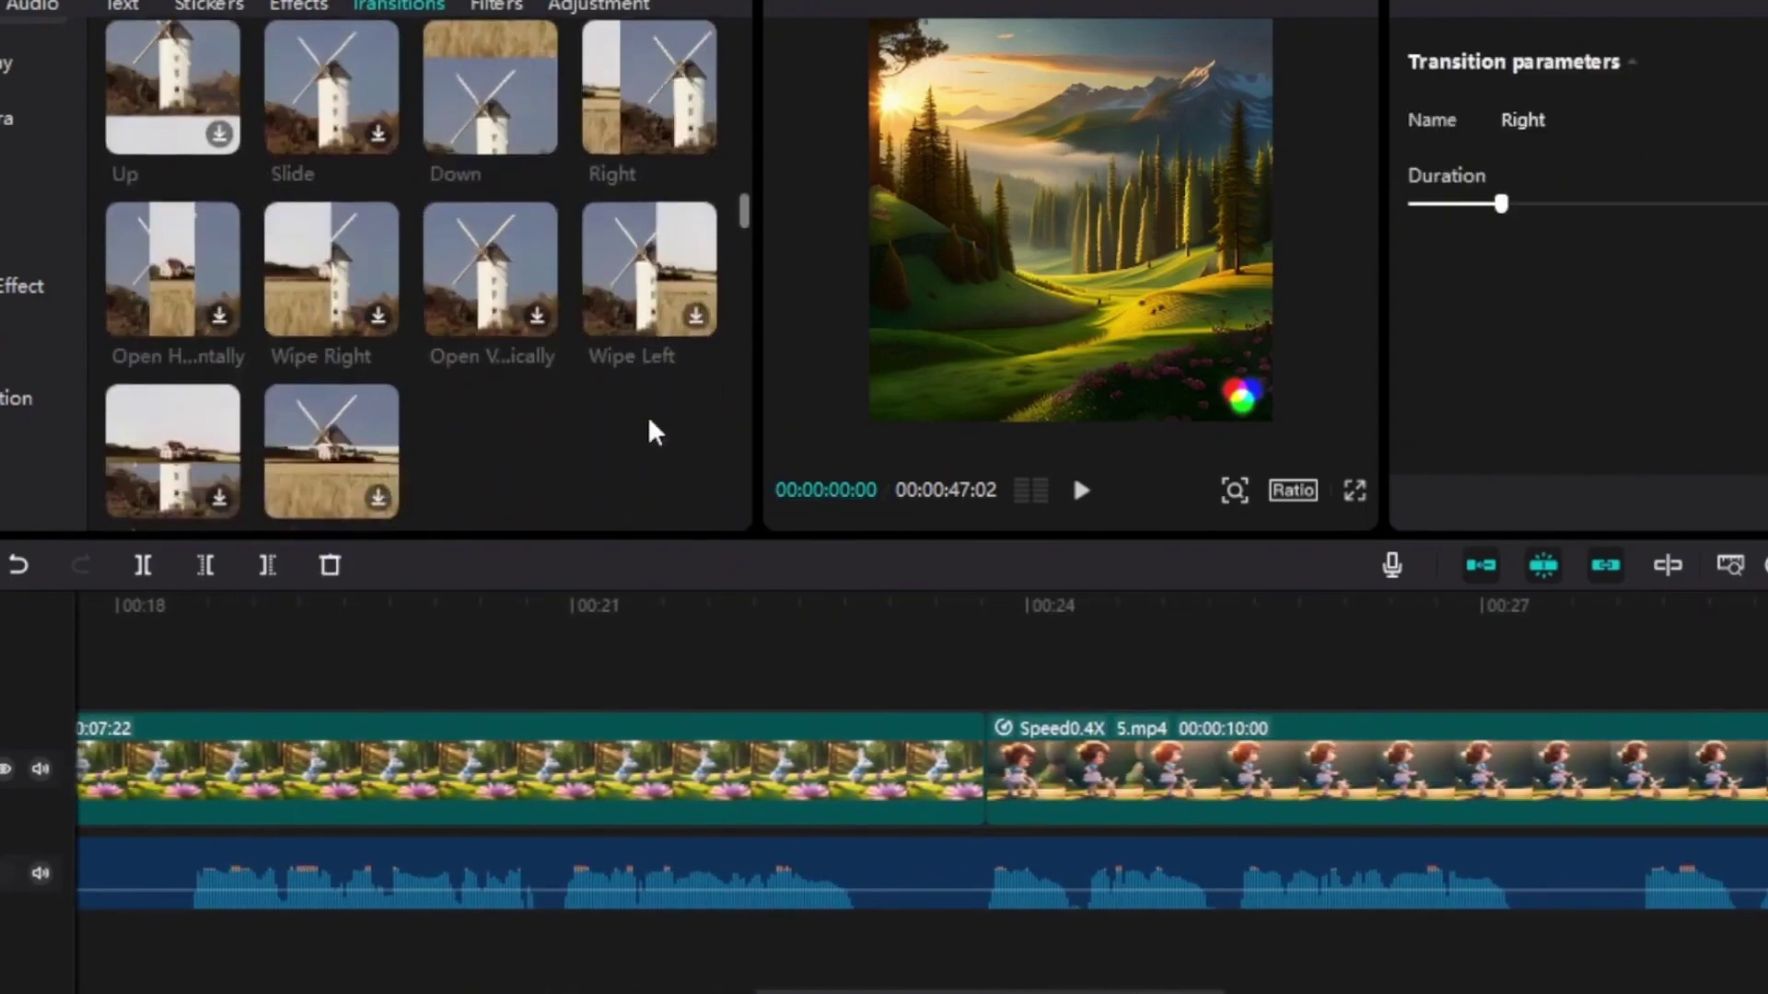
left_click_drag(493, 253, 954, 780)
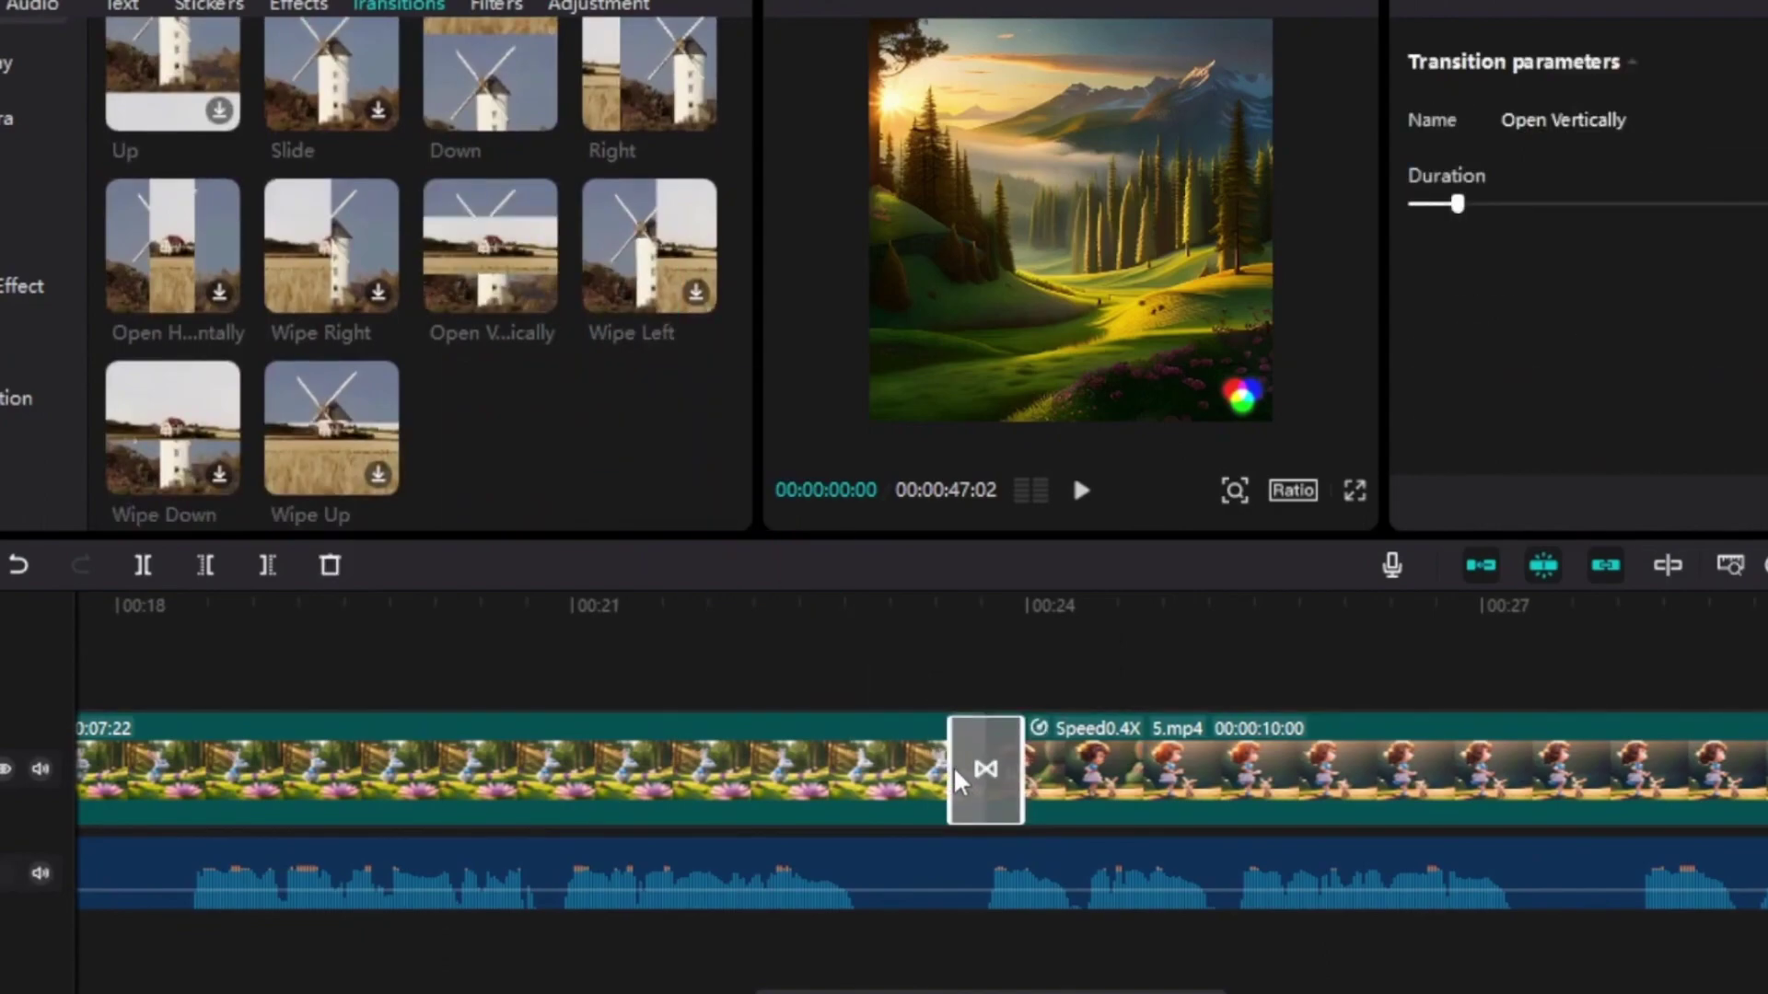
key("Delete")
left_click_drag(505, 208, 935, 742)
scroll(1331, 762, "down", 5)
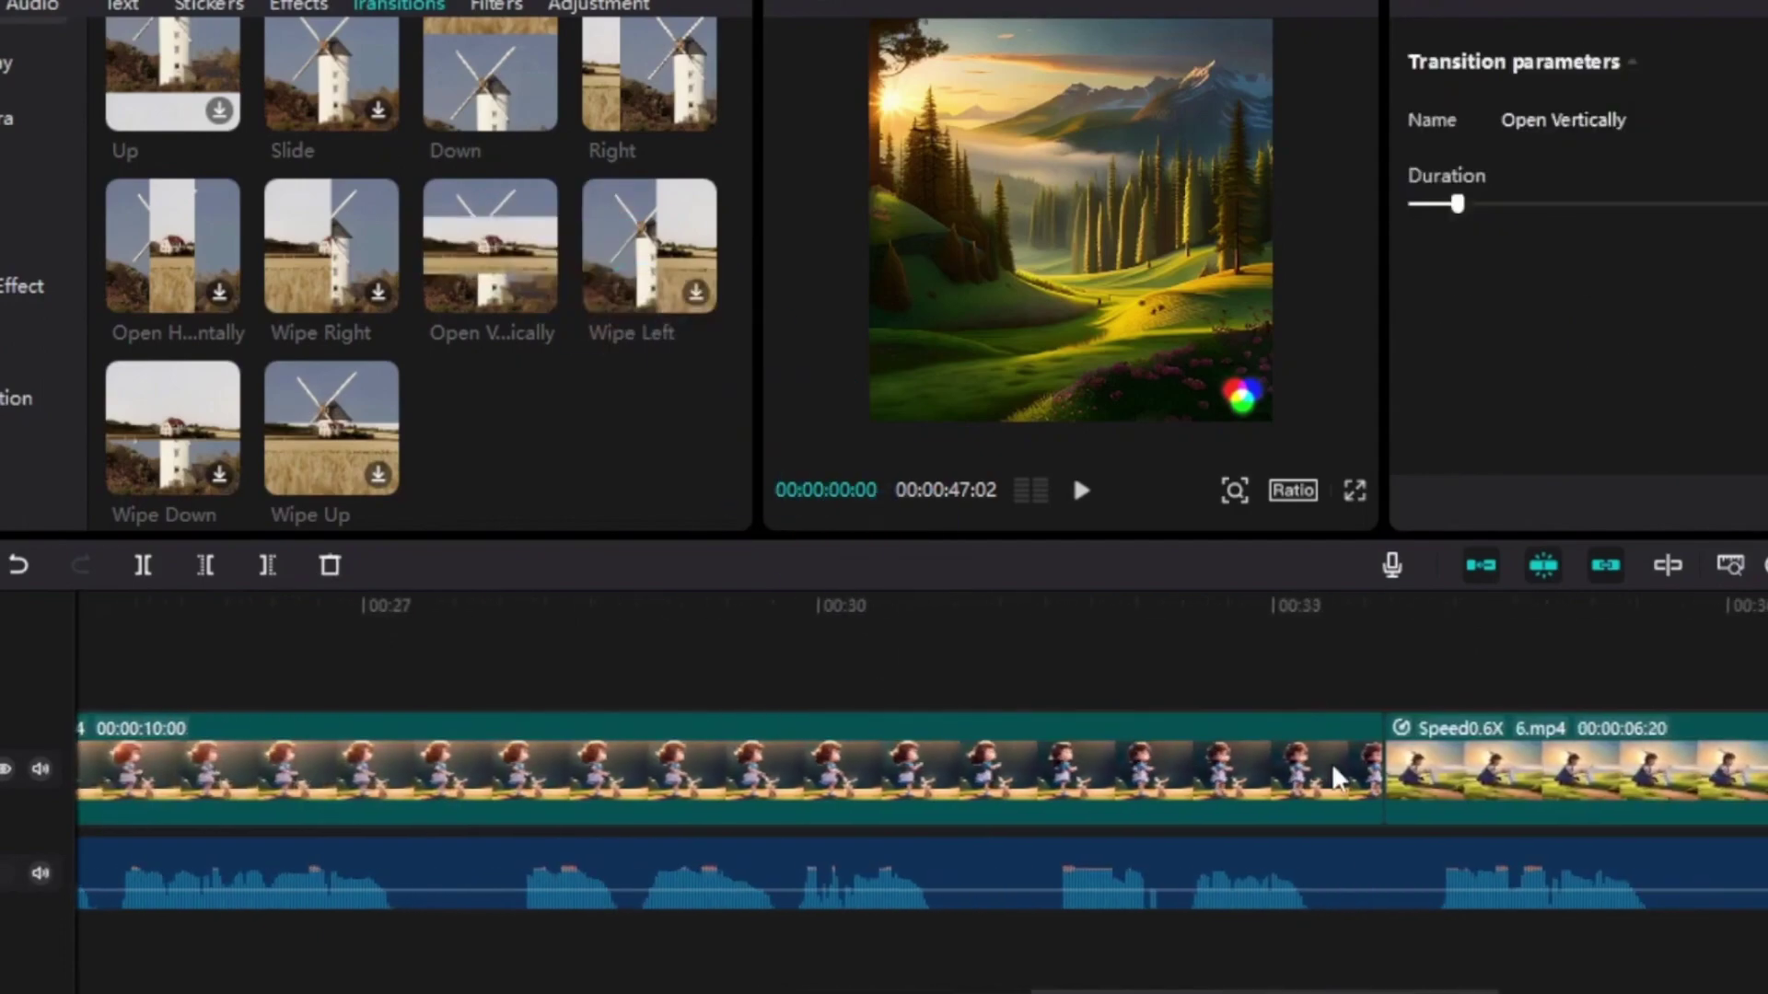
scroll(1331, 762, "down", 3)
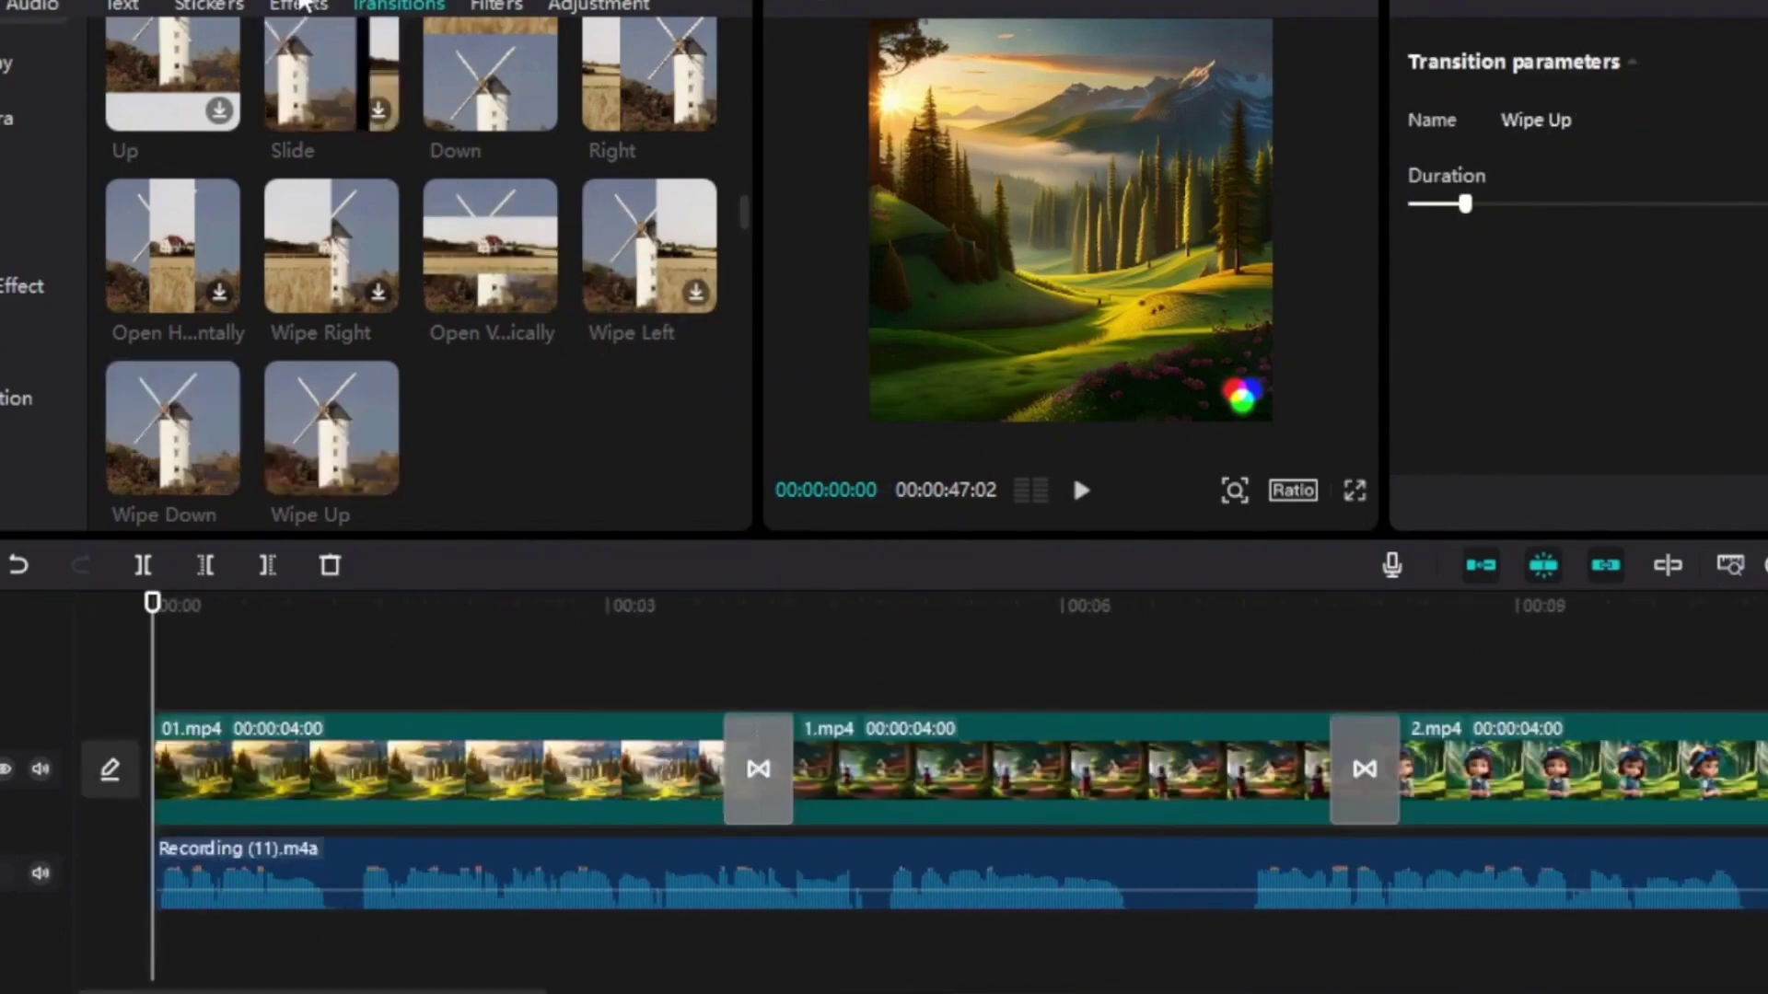
Step: Add the Mini stars 2 effect at the start of the timeline and extend it to the end of the last clip
left_click(302, 6)
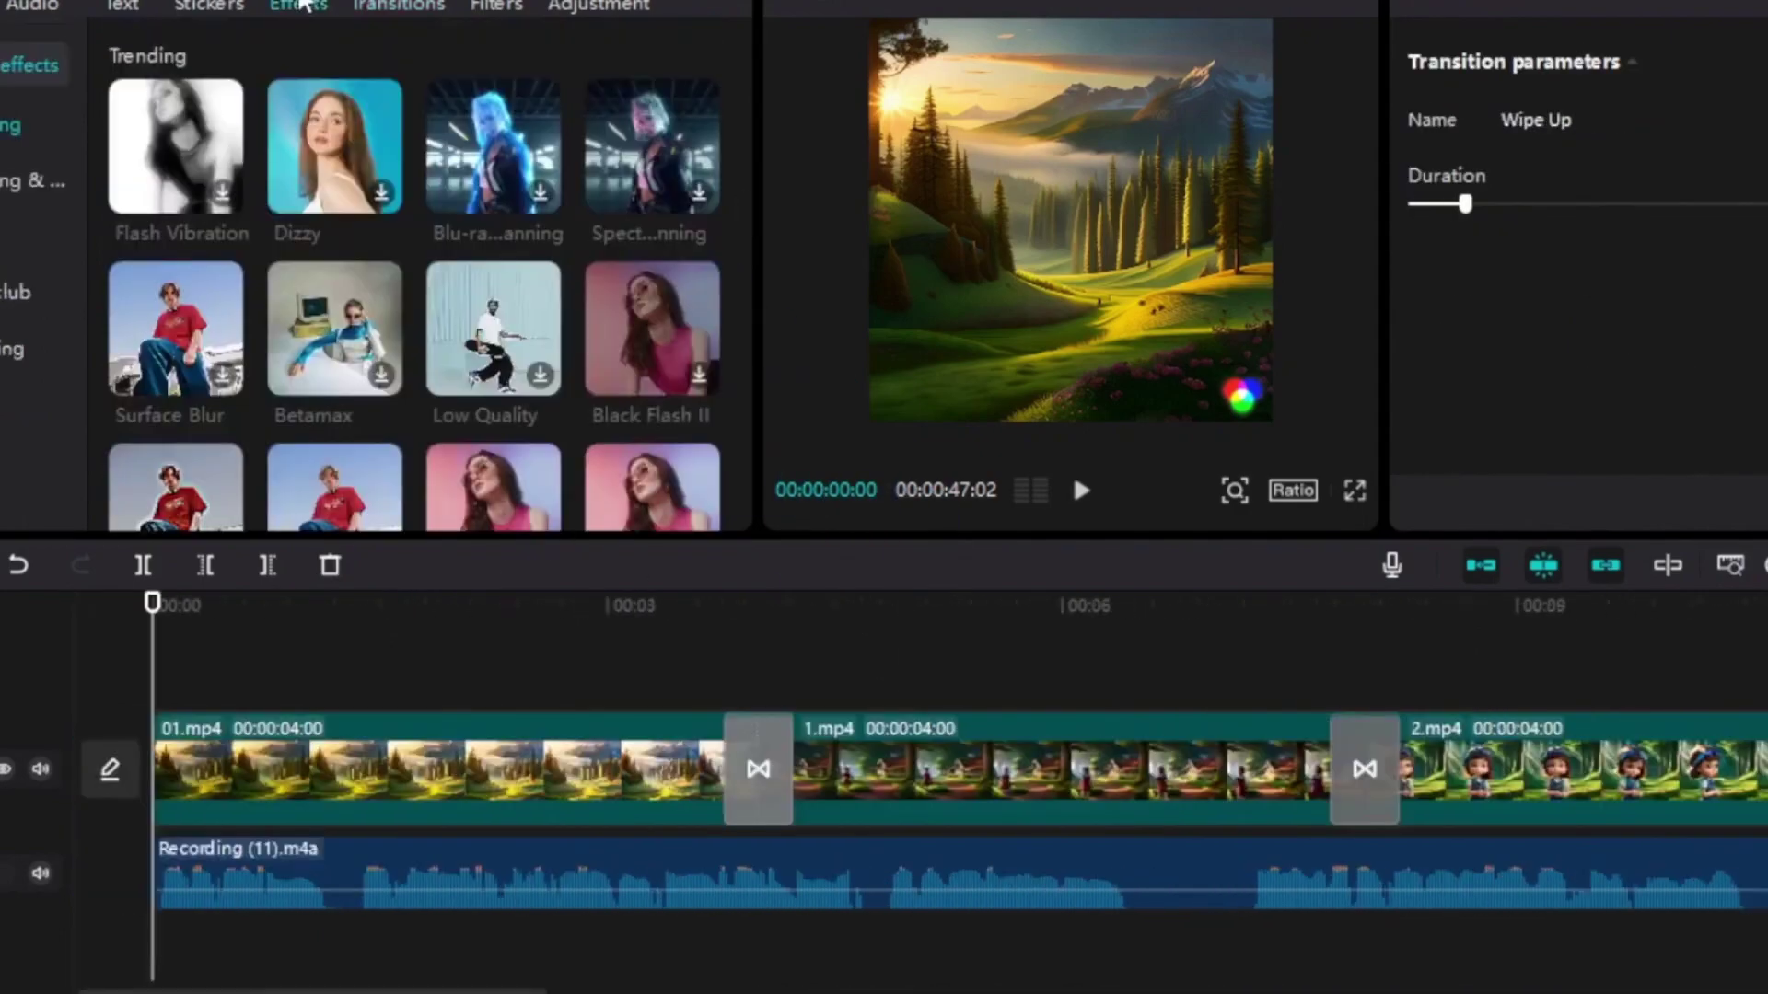
scroll(7, 377, "down", 1)
left_click(5, 386)
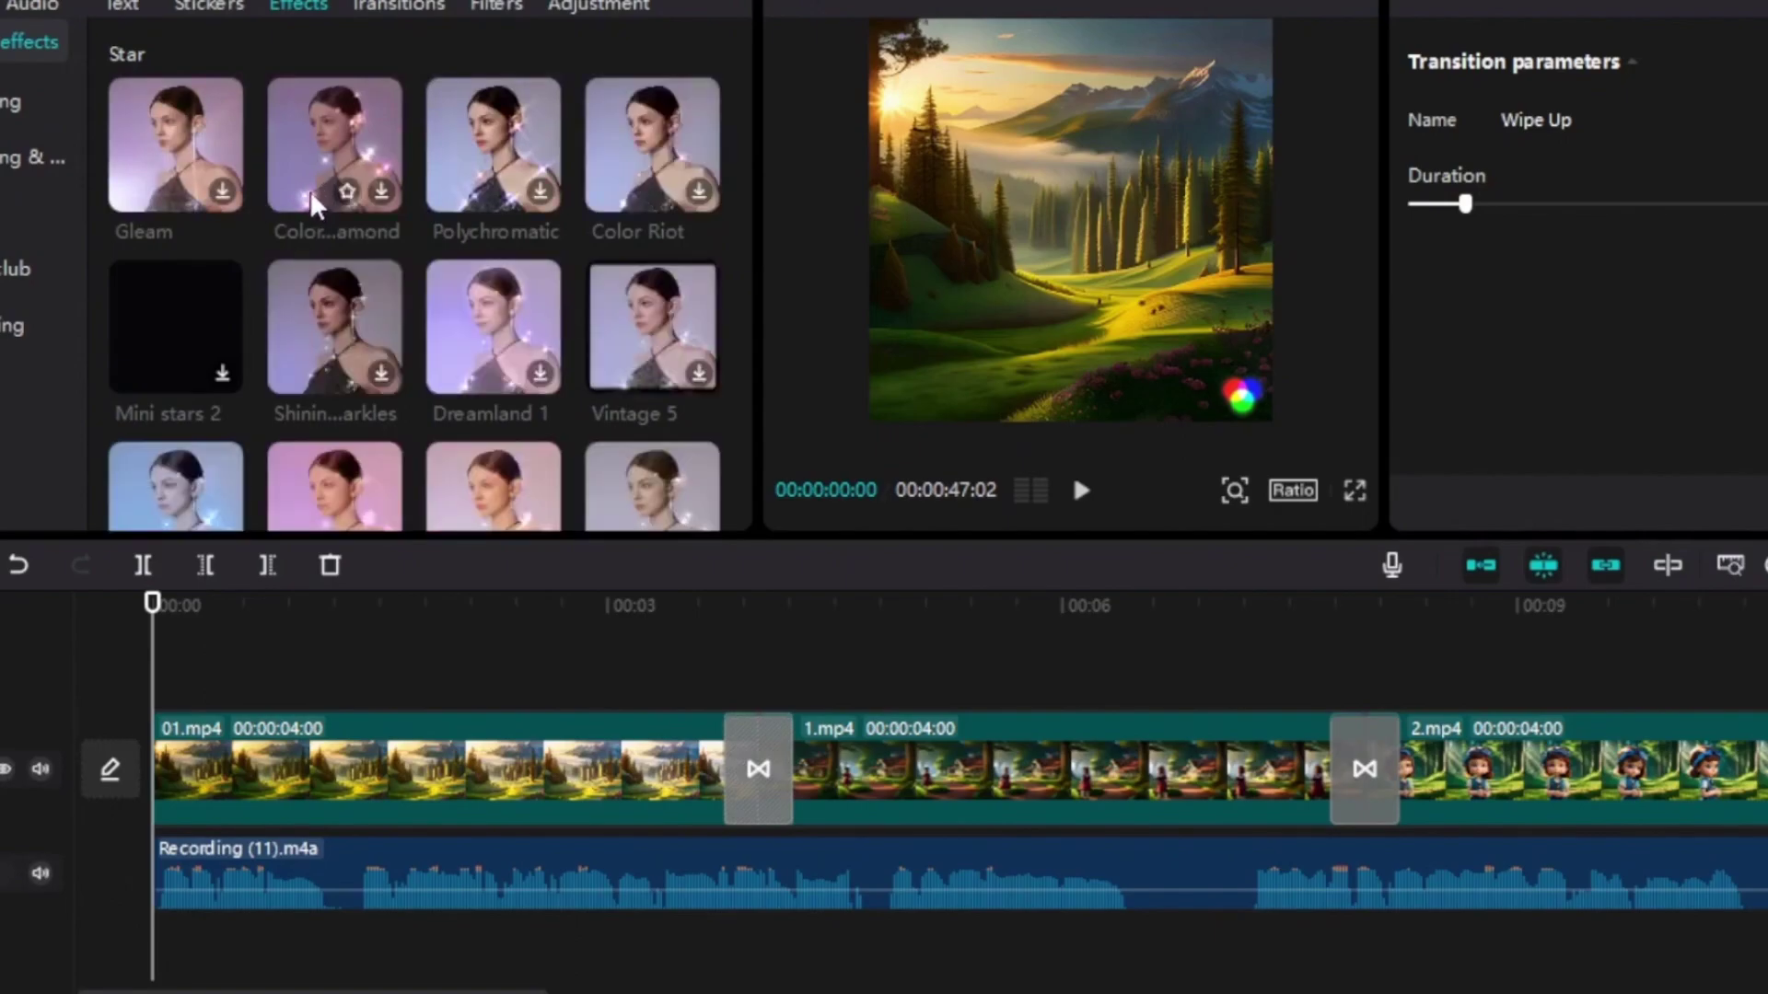
scroll(1328, 766, "right", 3)
scroll(1328, 766, "left", 3)
left_click_drag(155, 354, 154, 688)
left_click_drag(606, 712, 1015, 705)
Step: Play the video from the start to preview the transitions and the star effect
scroll(1017, 709, "left", 3)
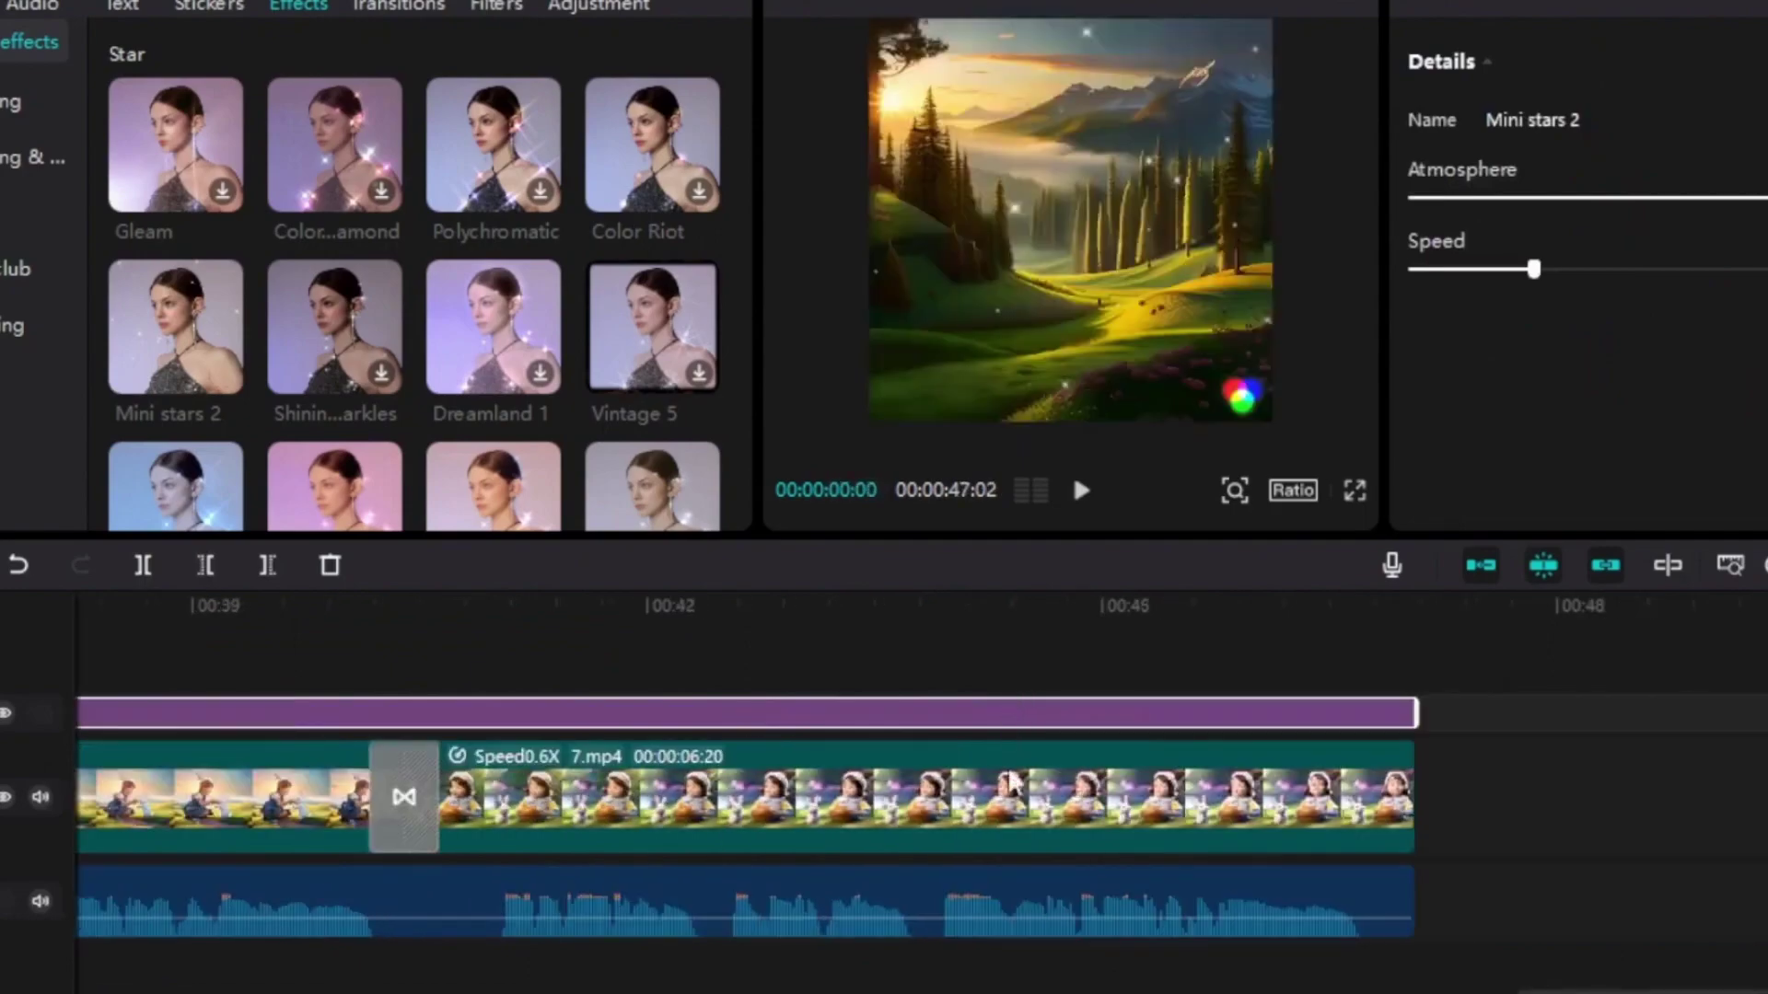
scroll(1013, 780, "left", 15)
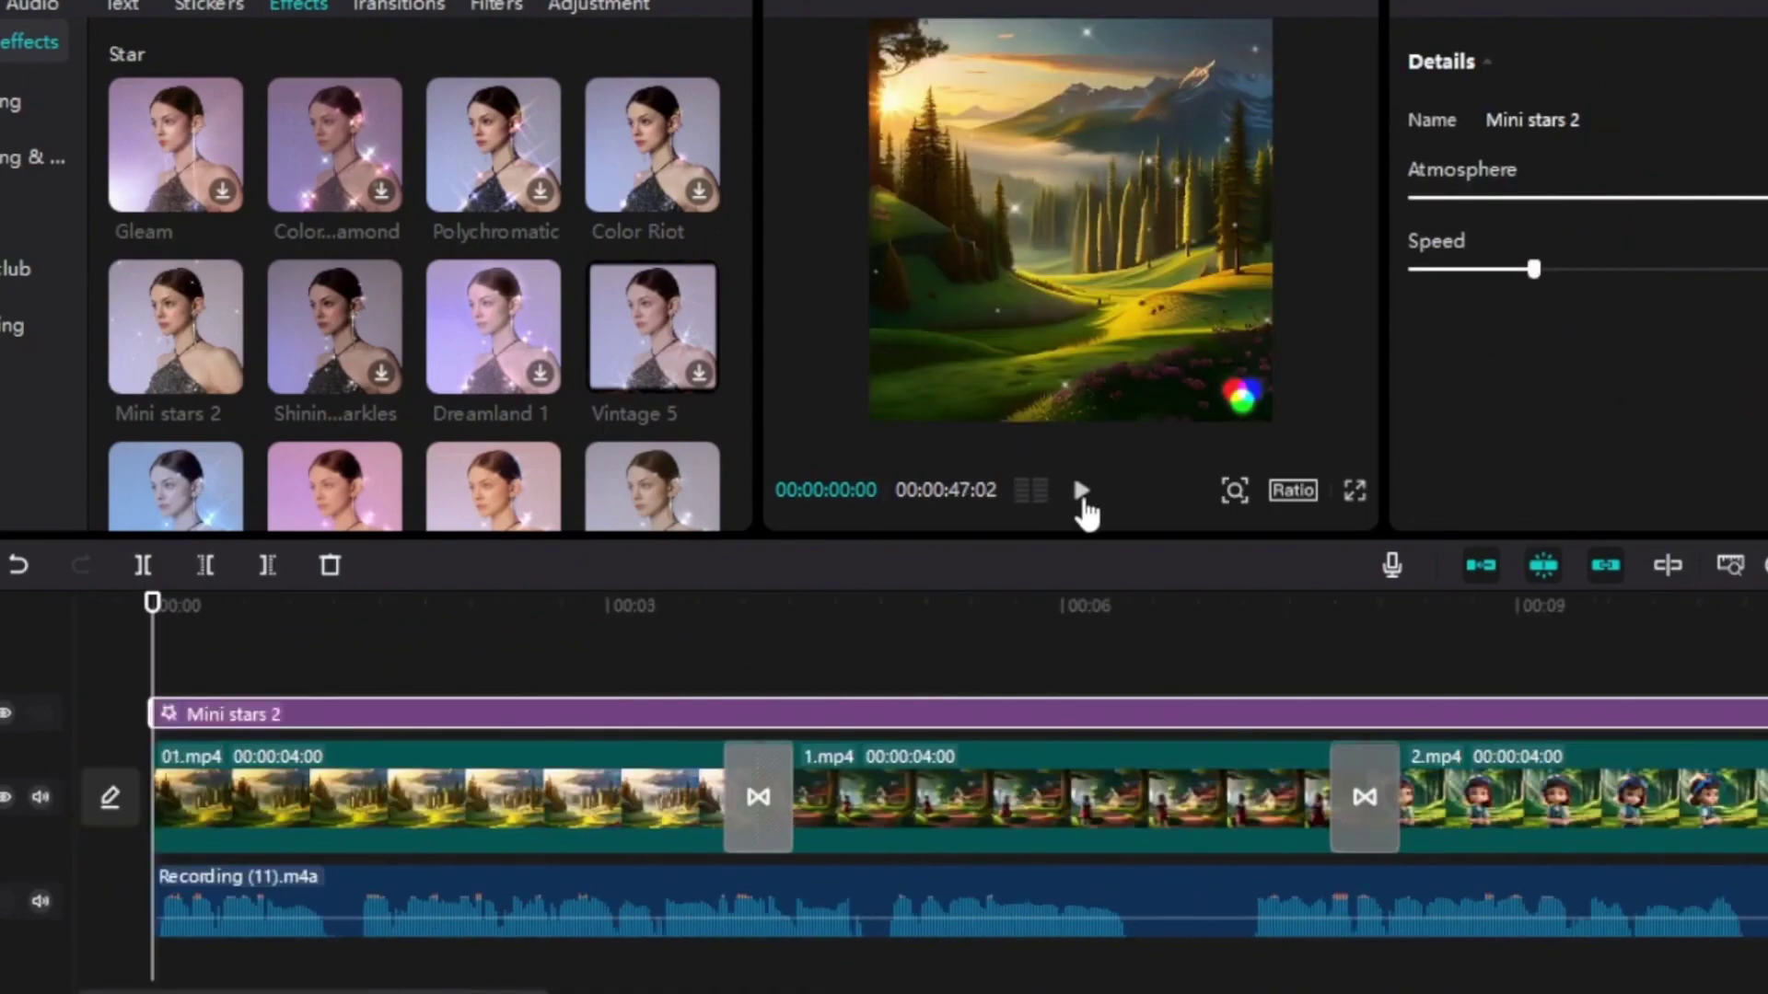
left_click(1081, 491)
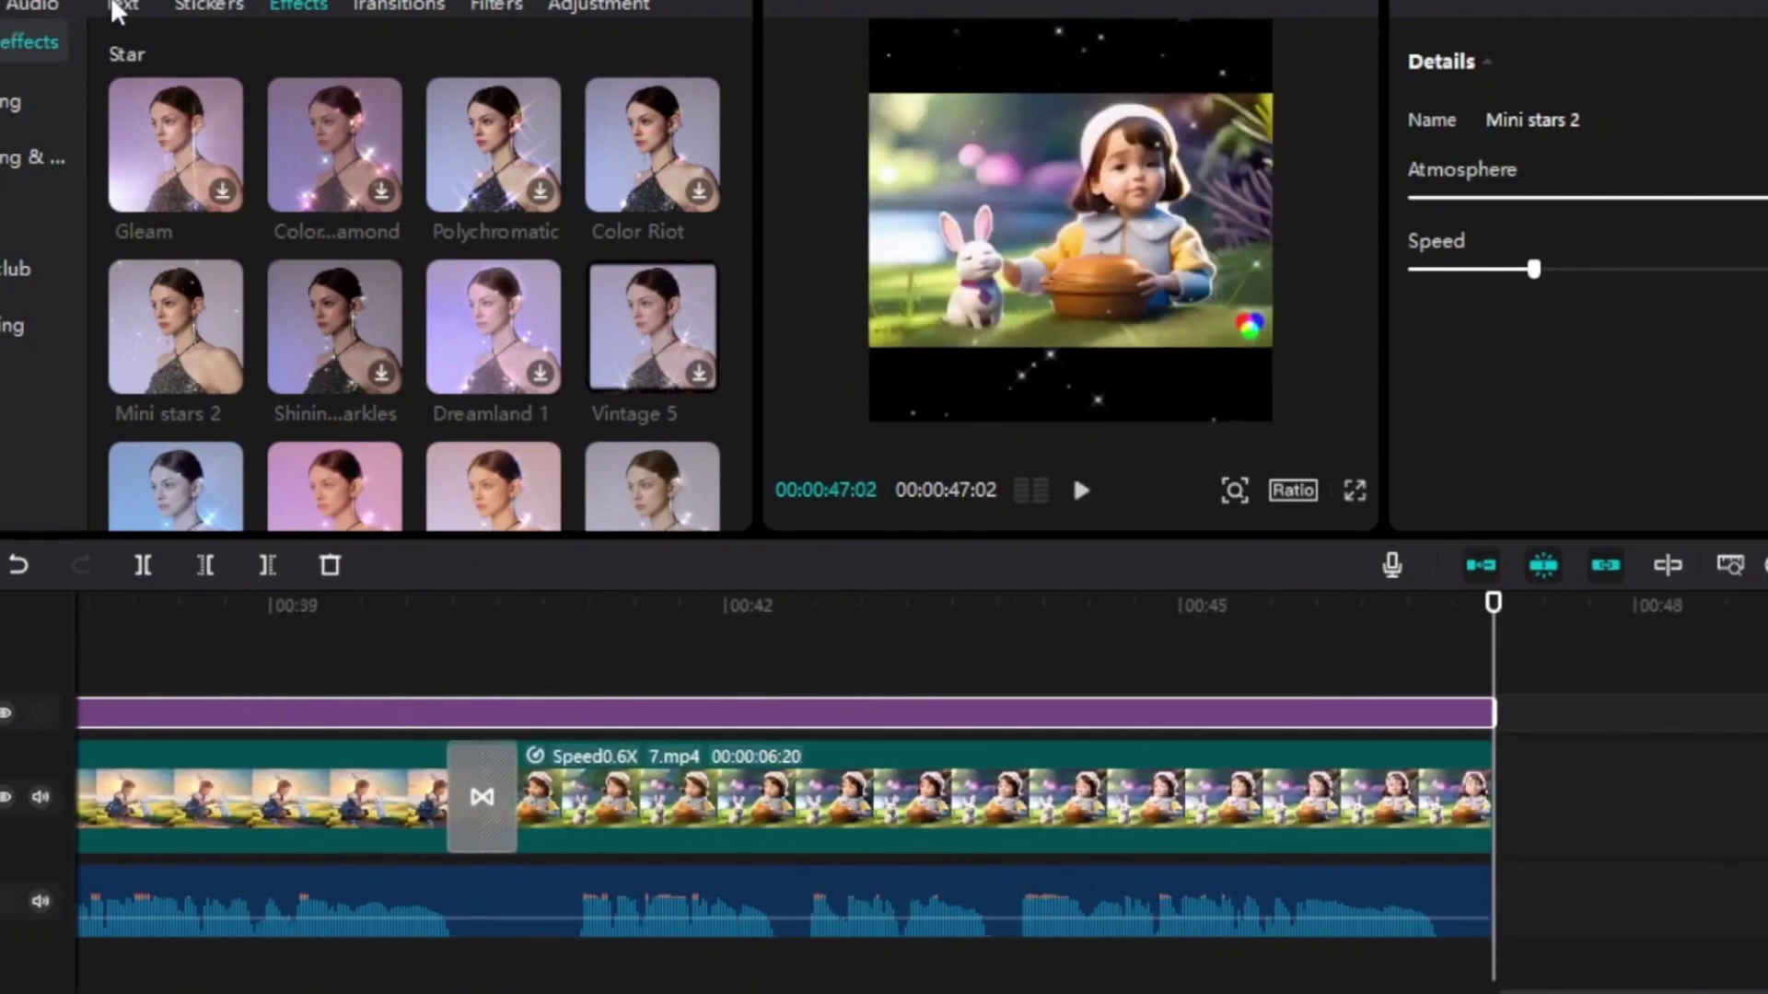
Step: Generate English auto captions from the narration and play the captioned video
left_click(121, 8)
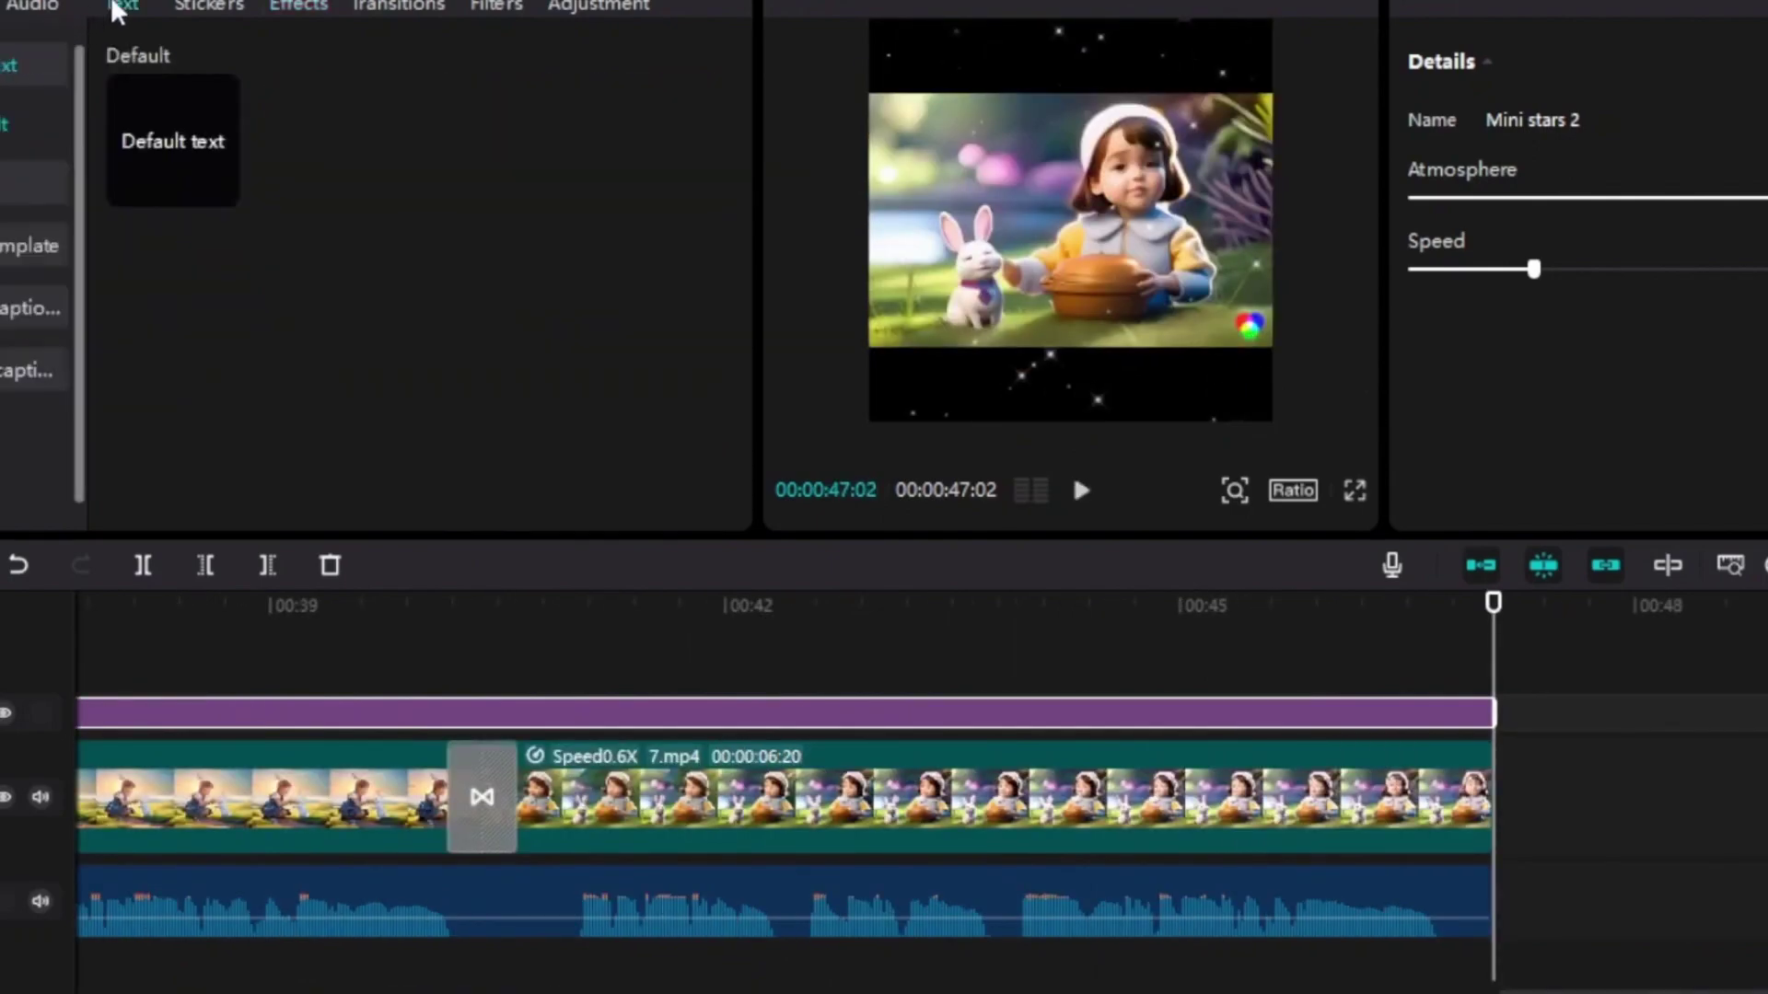
left_click(18, 311)
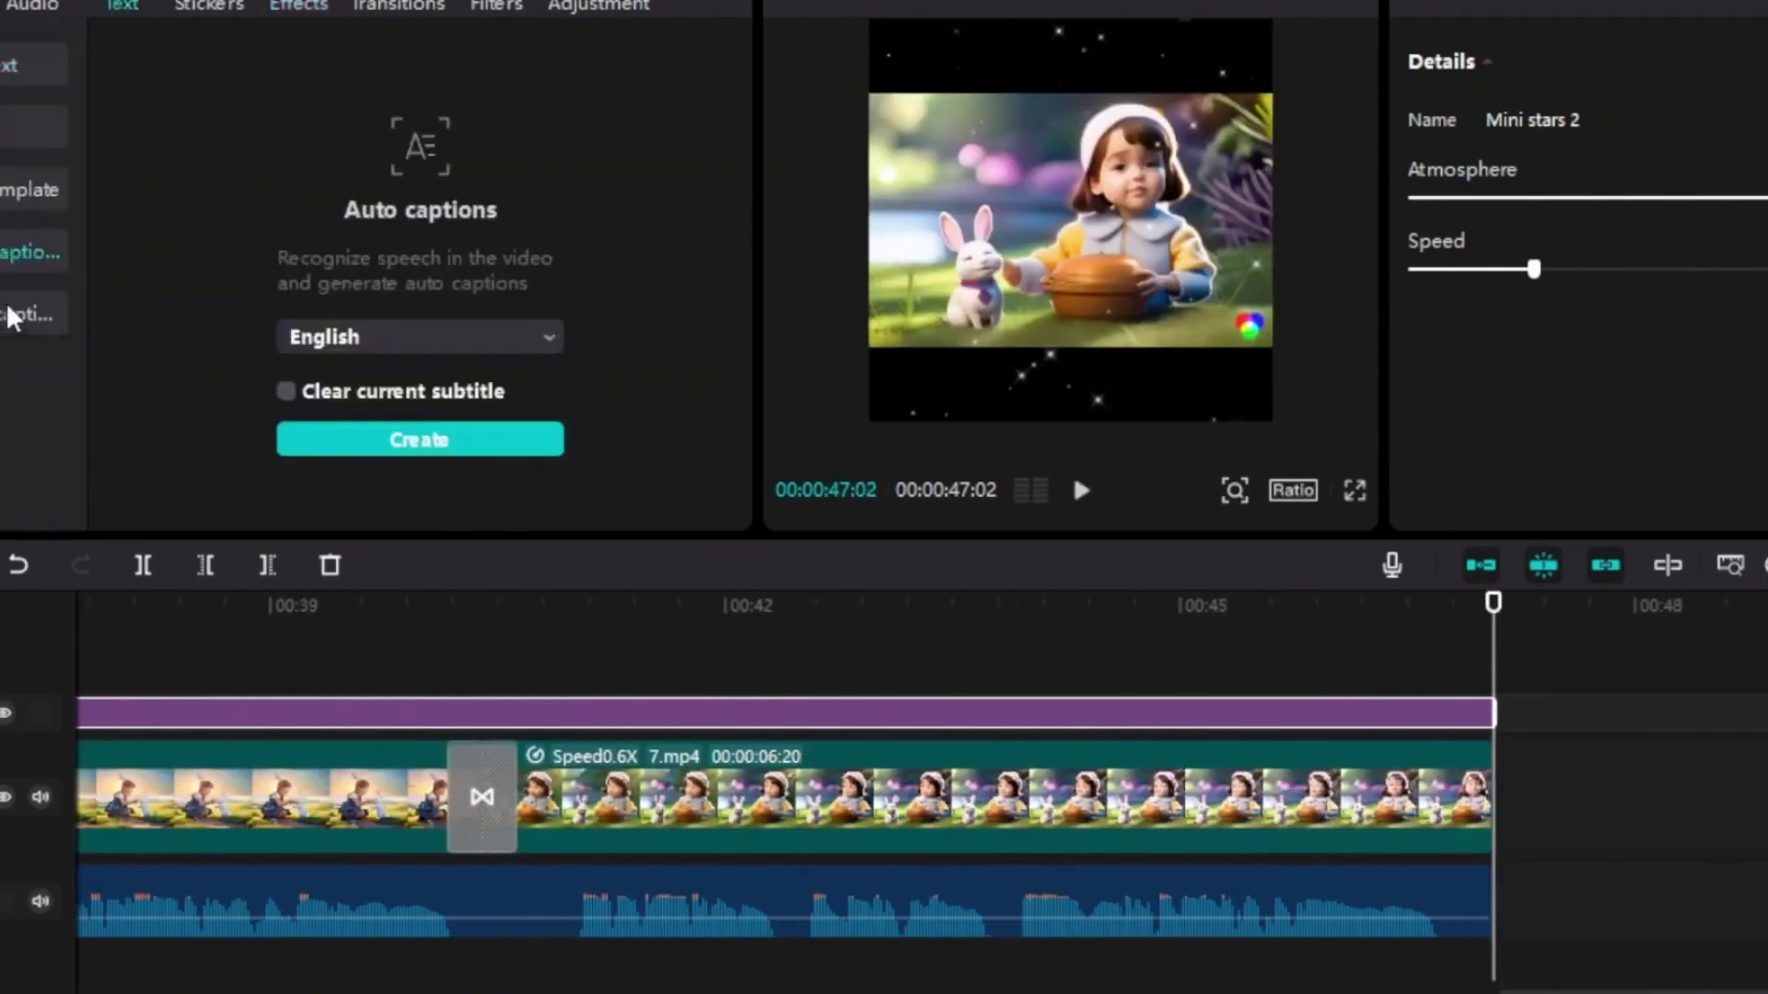
left_click(430, 442)
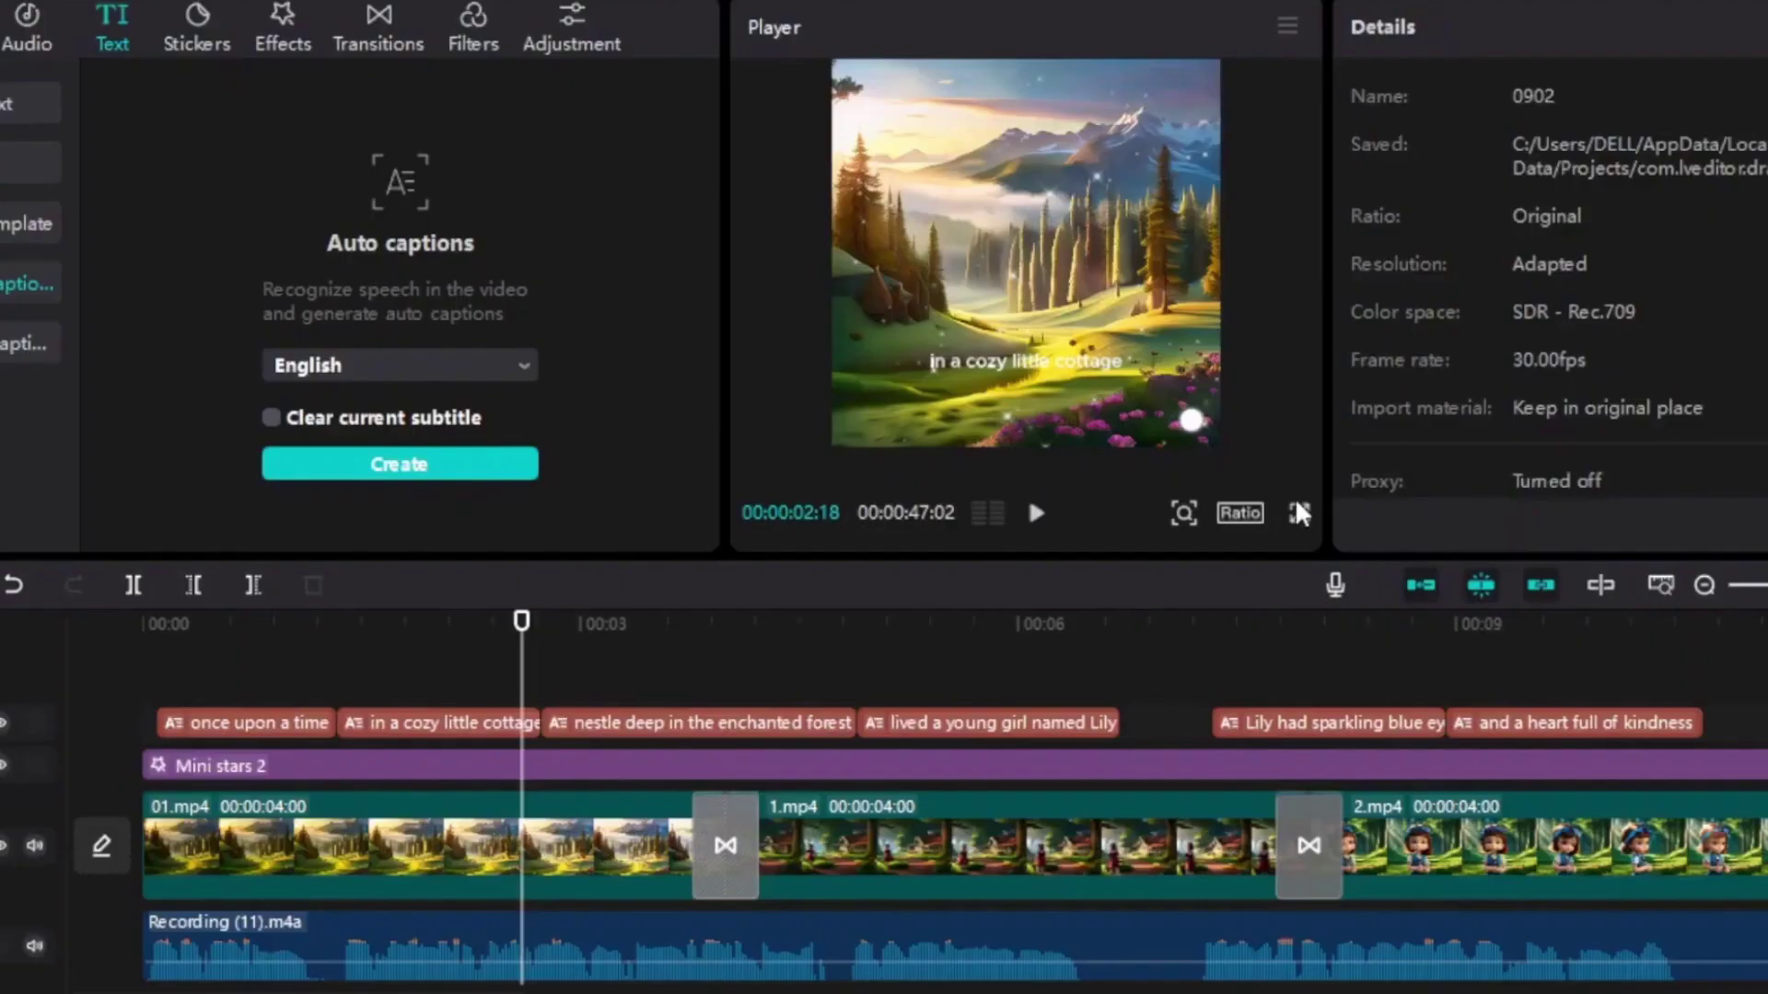
left_click(1037, 513)
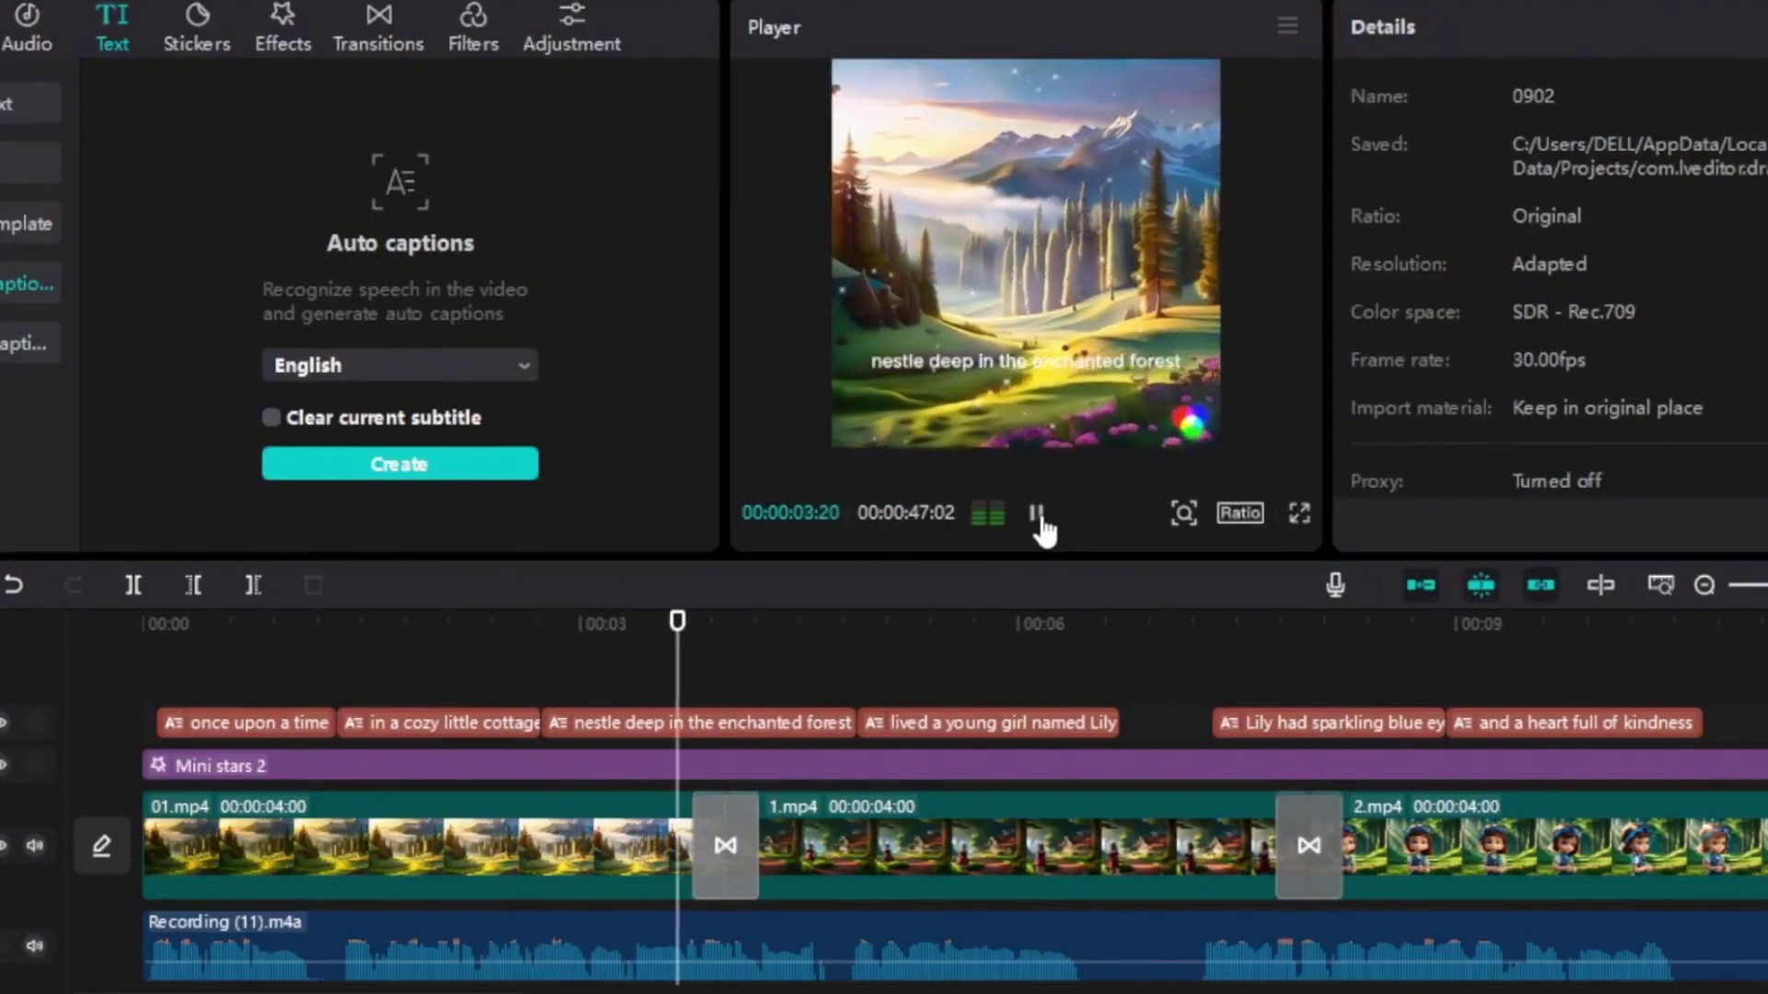